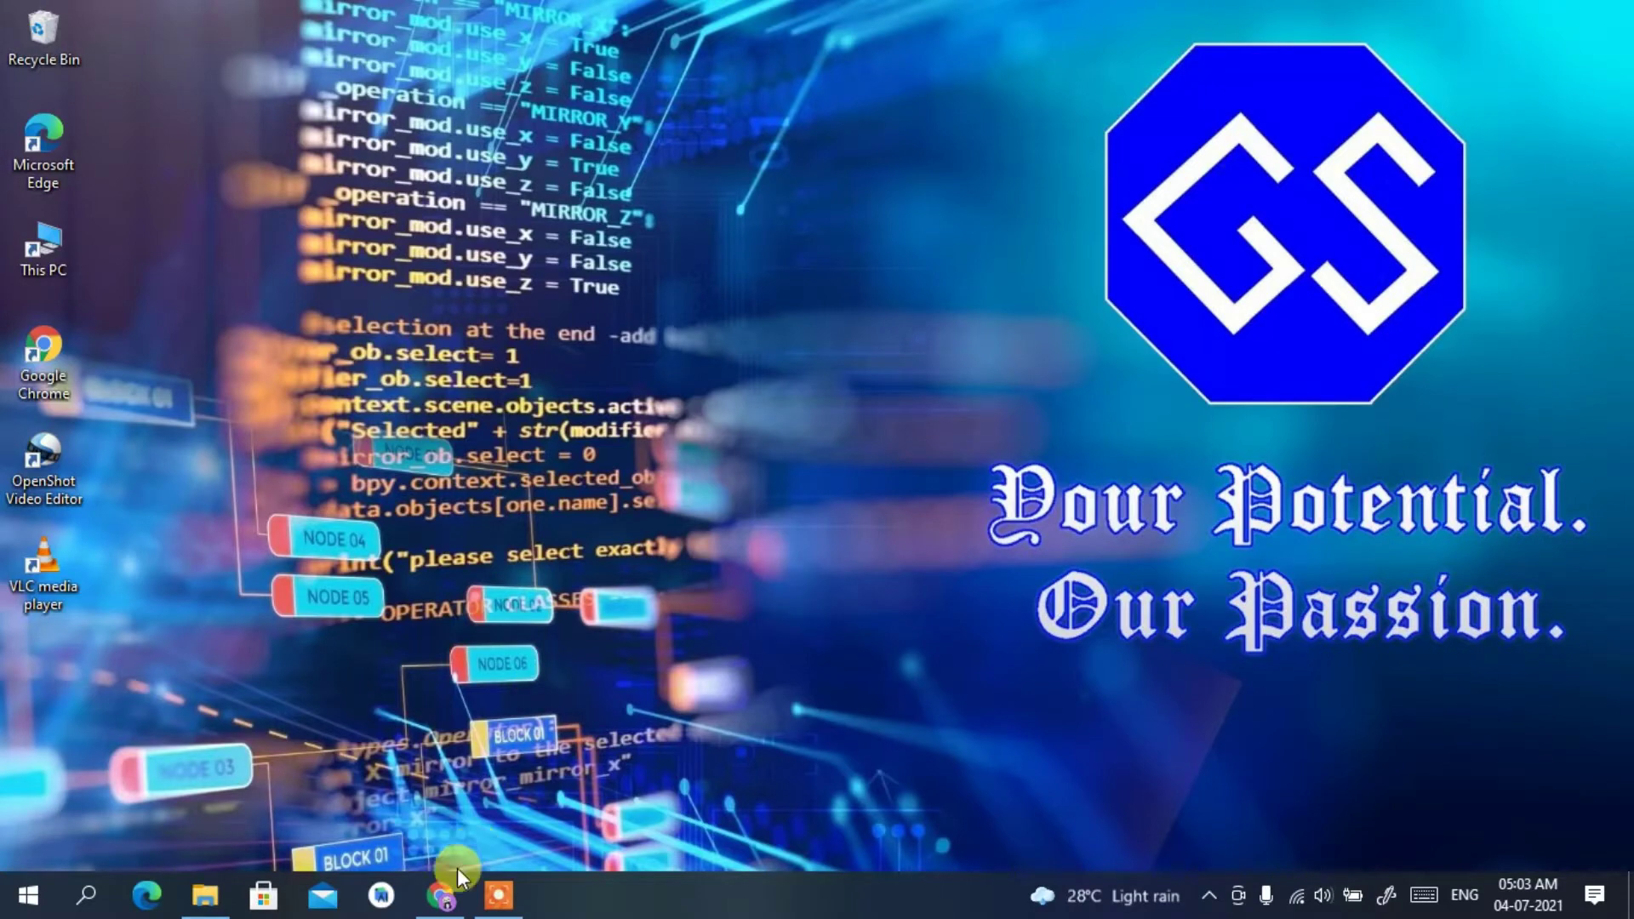
# Search Google for 'vsdc video editor download' and open the official VSDC download result
pyautogui.moveTo(444, 900)
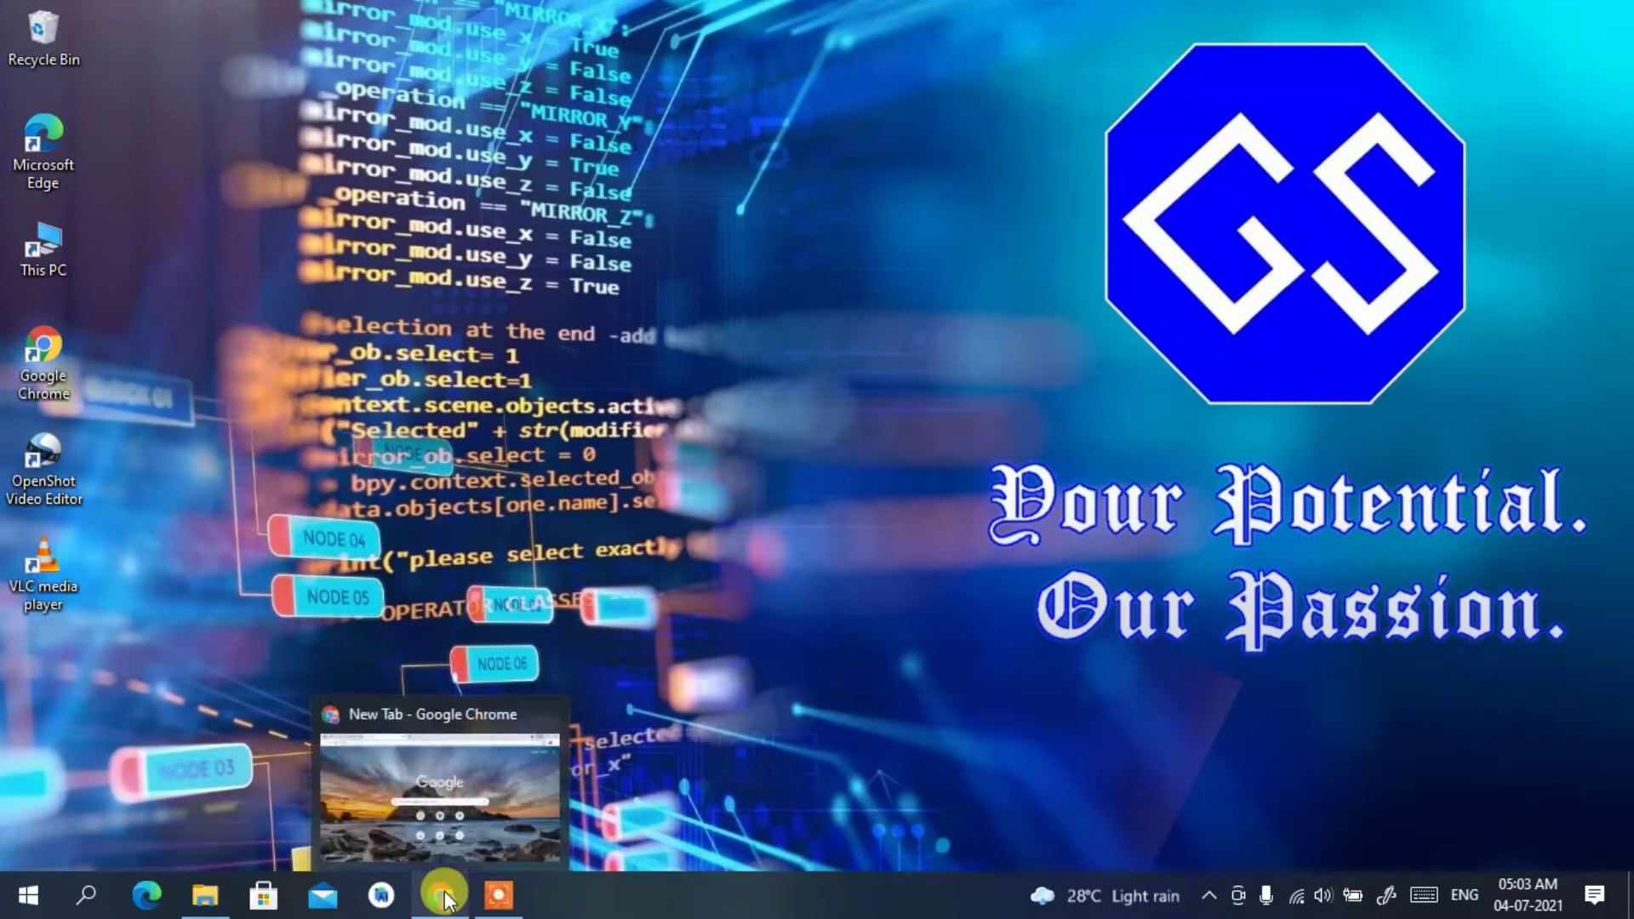
pyautogui.click(459, 740)
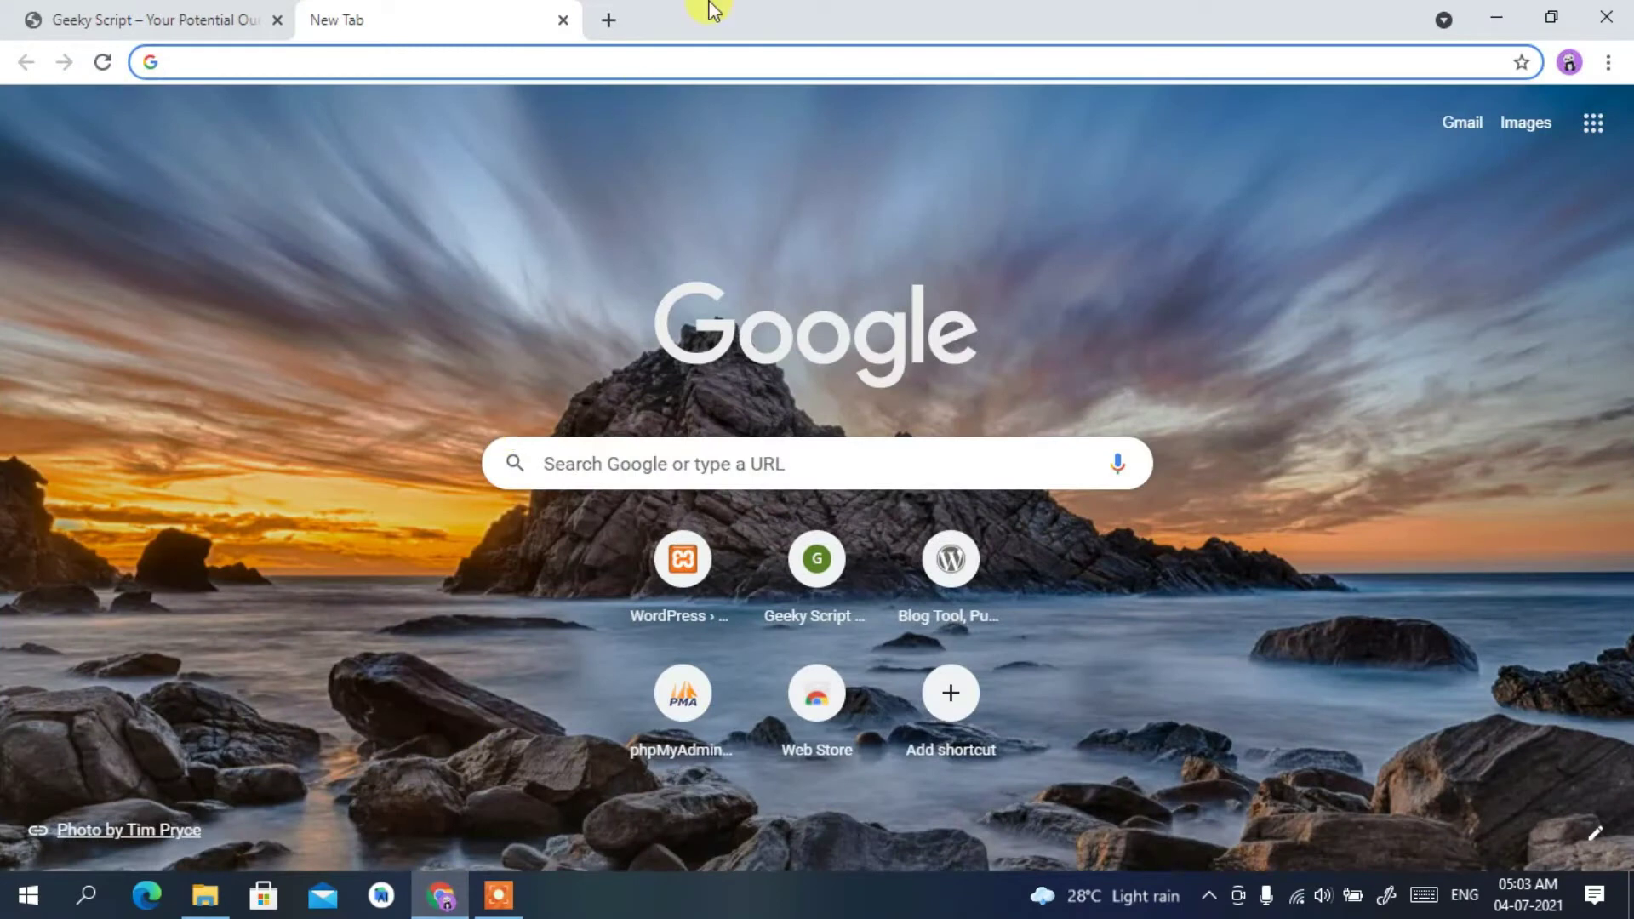
pyautogui.write('v')
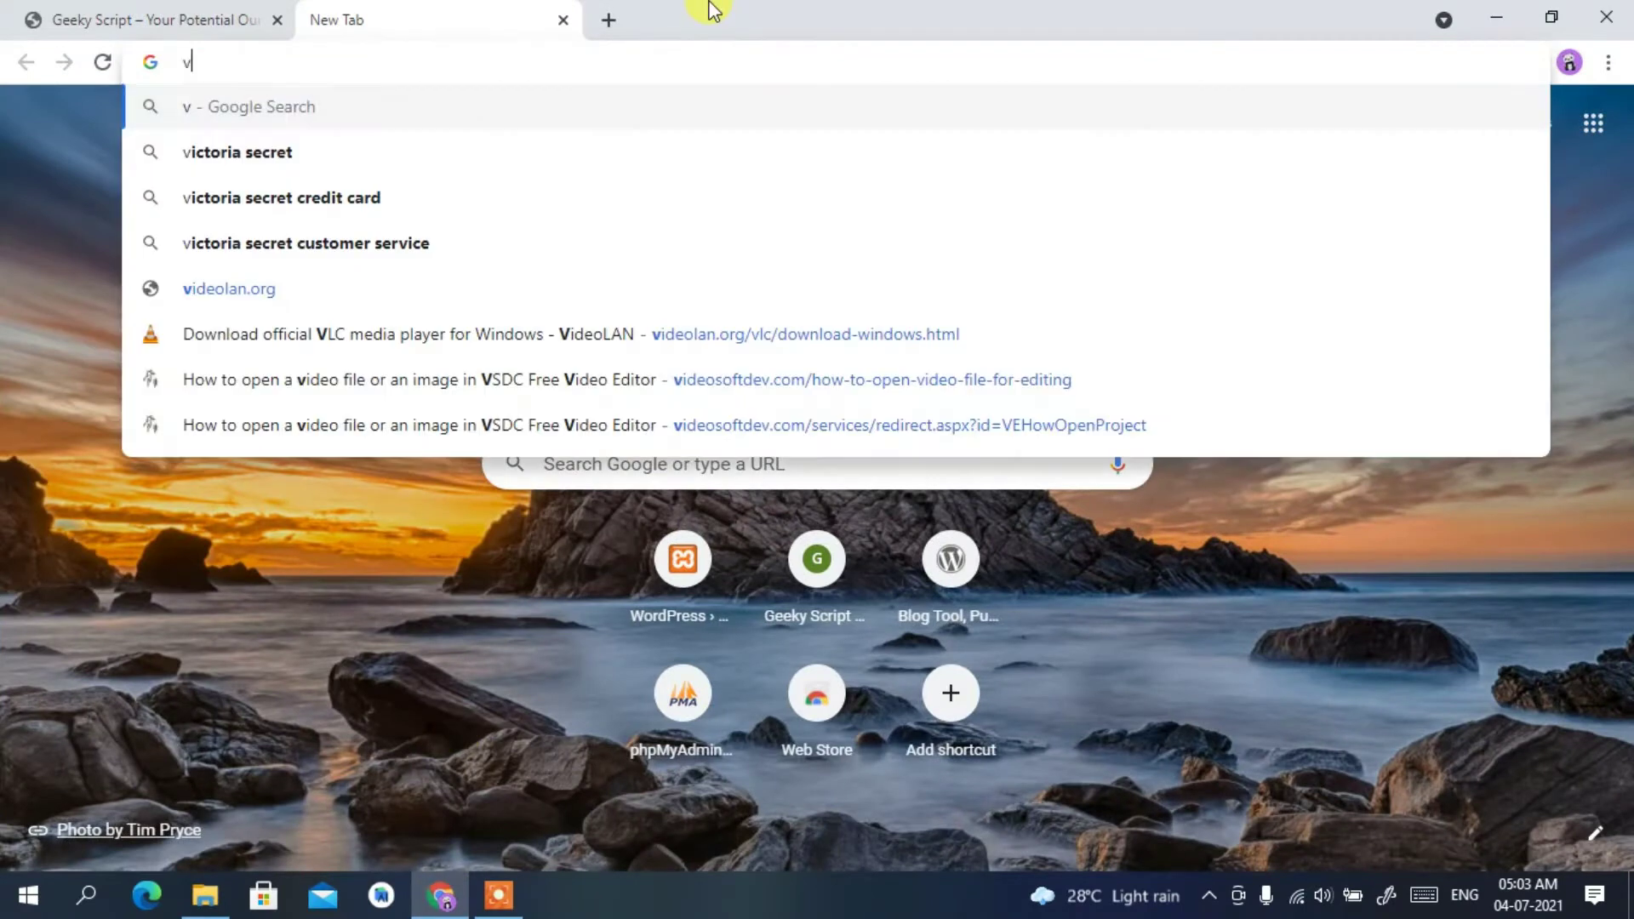
pyautogui.write('sdc video')
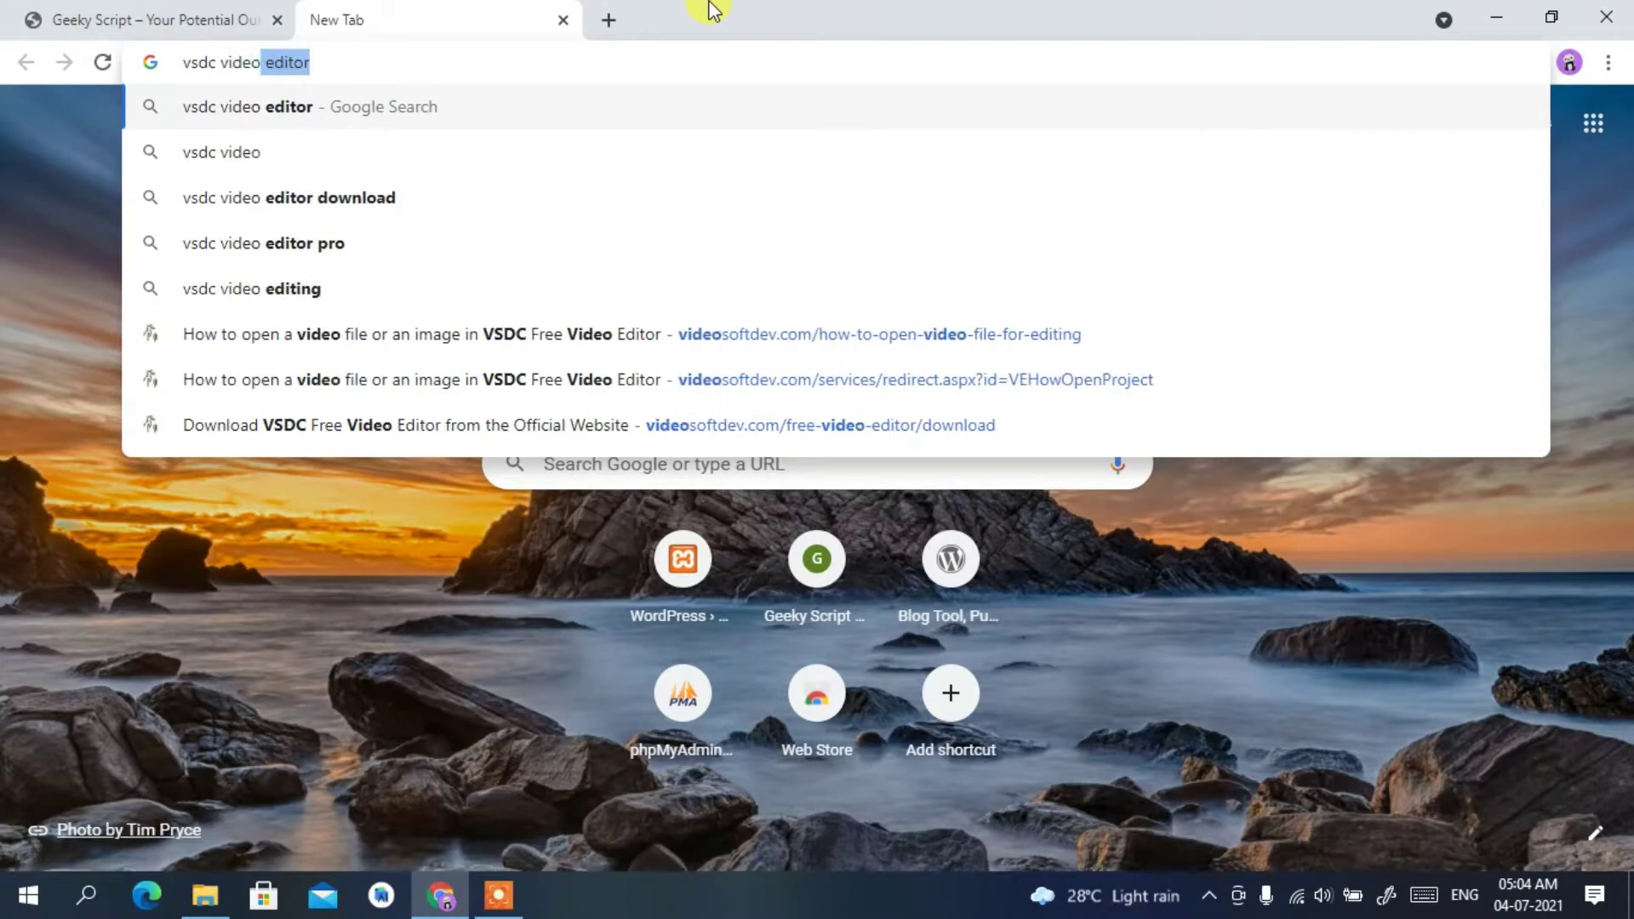
pyautogui.press('Down')
pyautogui.press('Down')
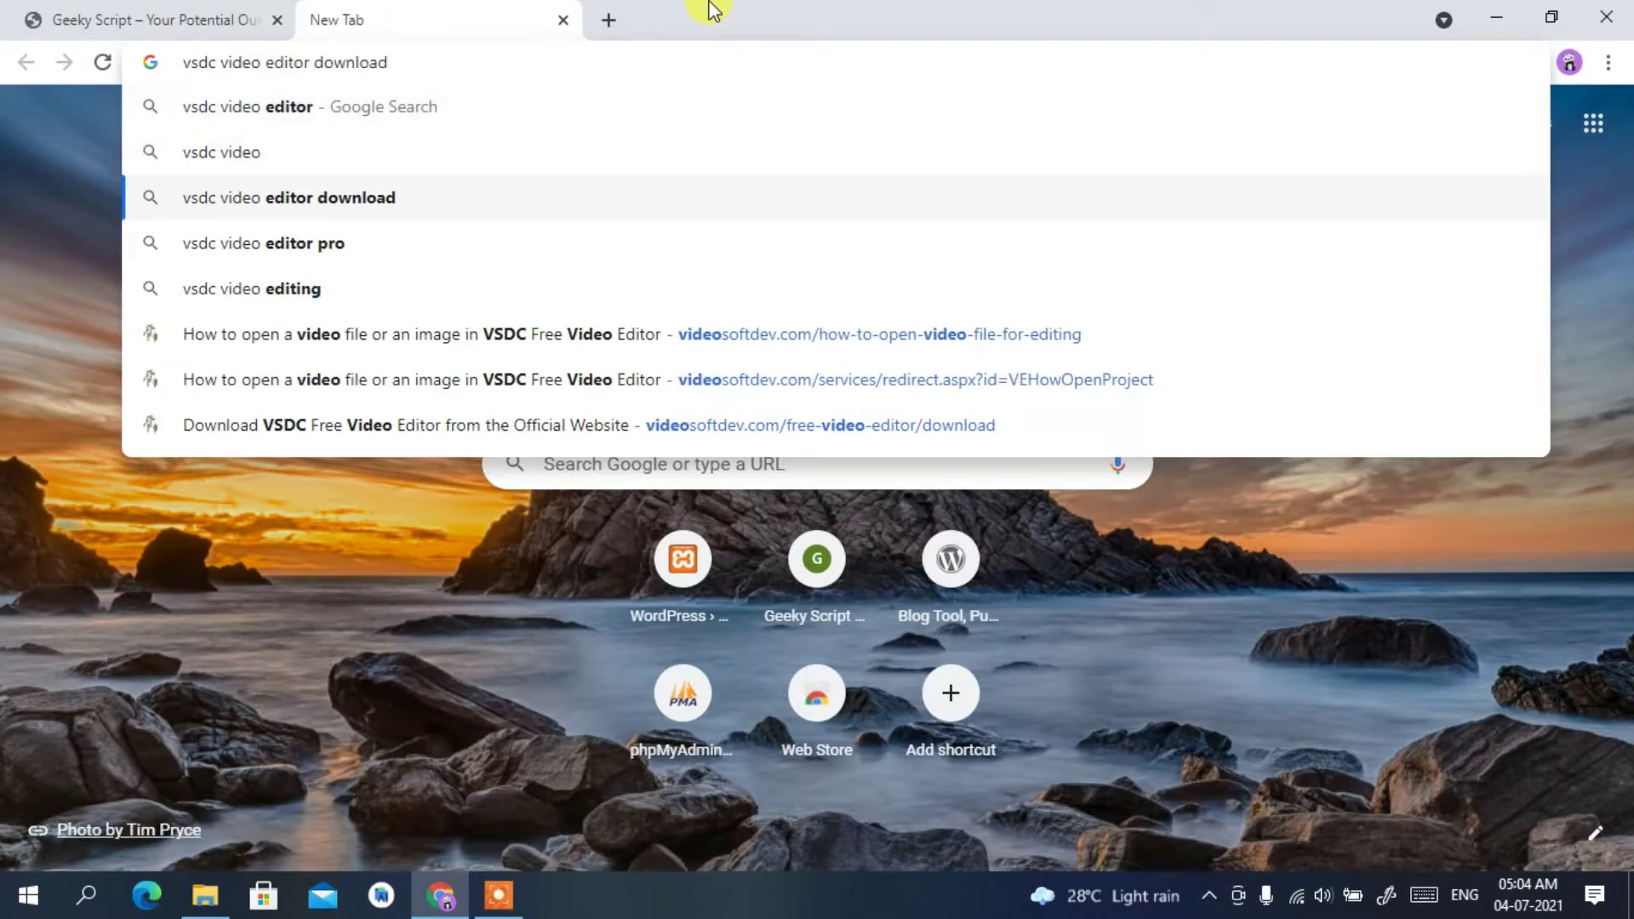
pyautogui.press('Return')
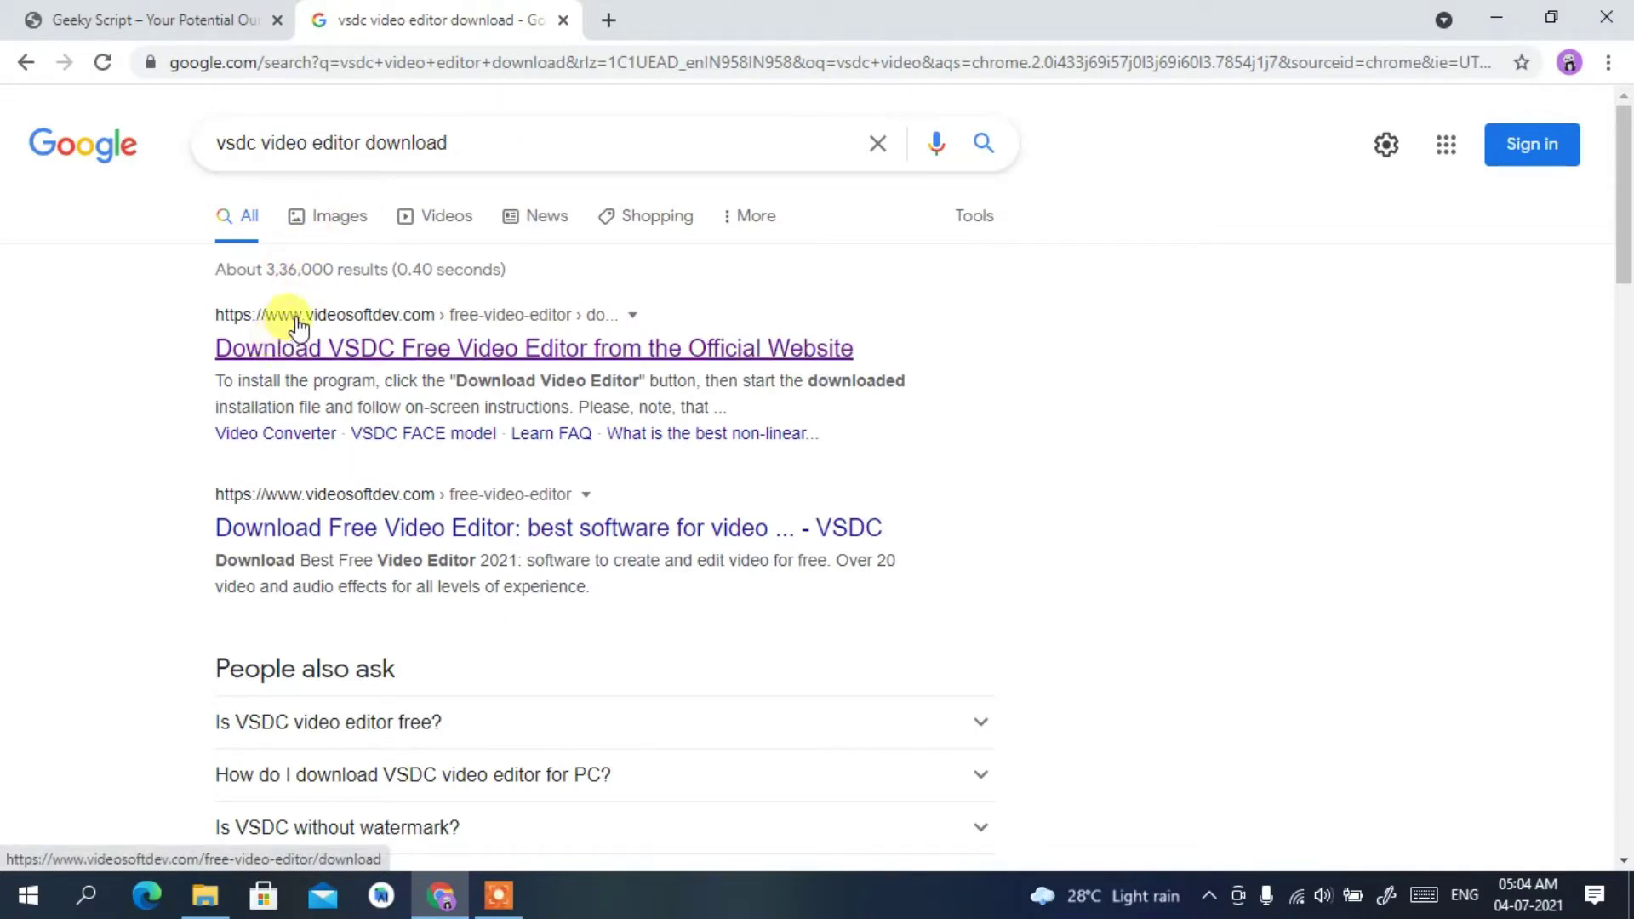
pyautogui.click(415, 365)
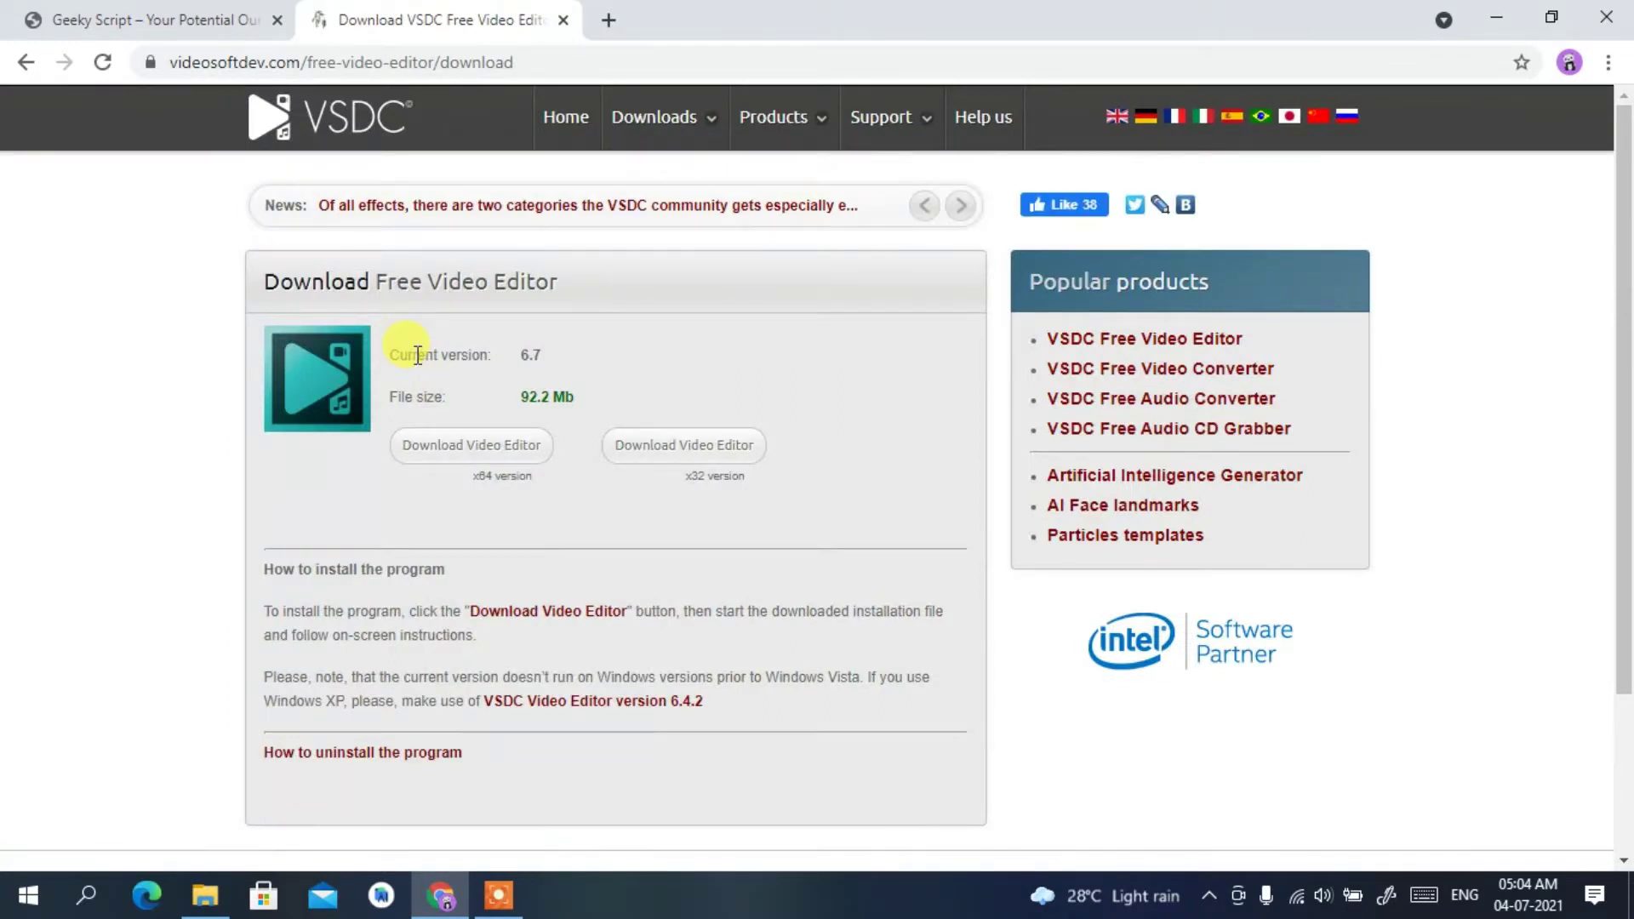
# Start downloading the x64 Video Editor installer and show Chrome's full downloads list
pyautogui.click(474, 444)
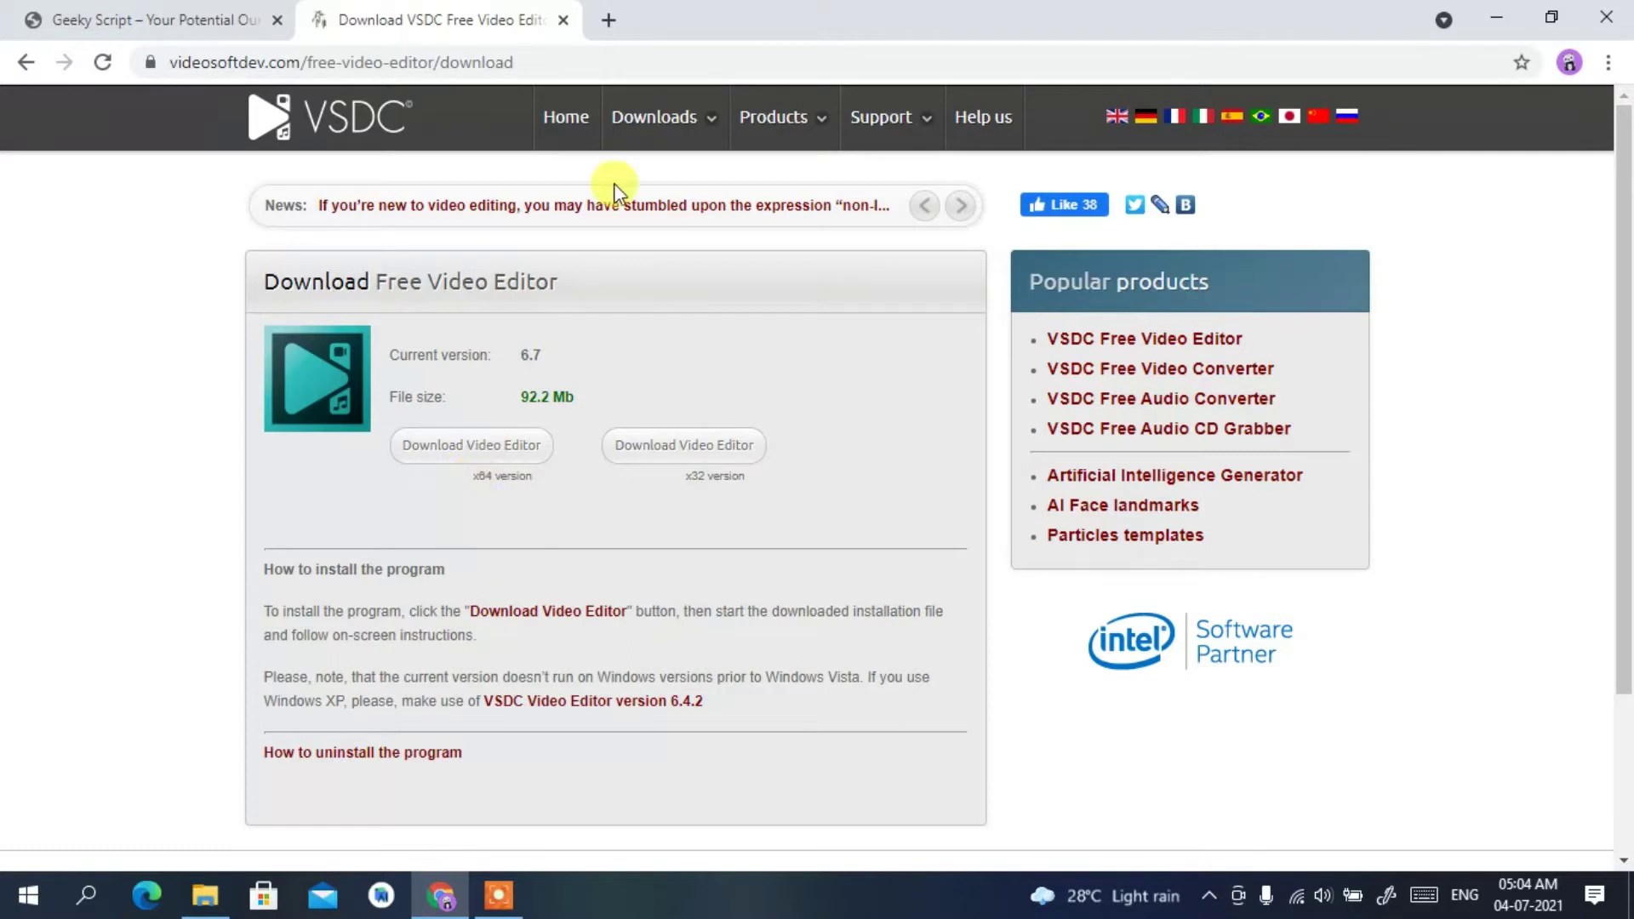
pyautogui.click(677, 65)
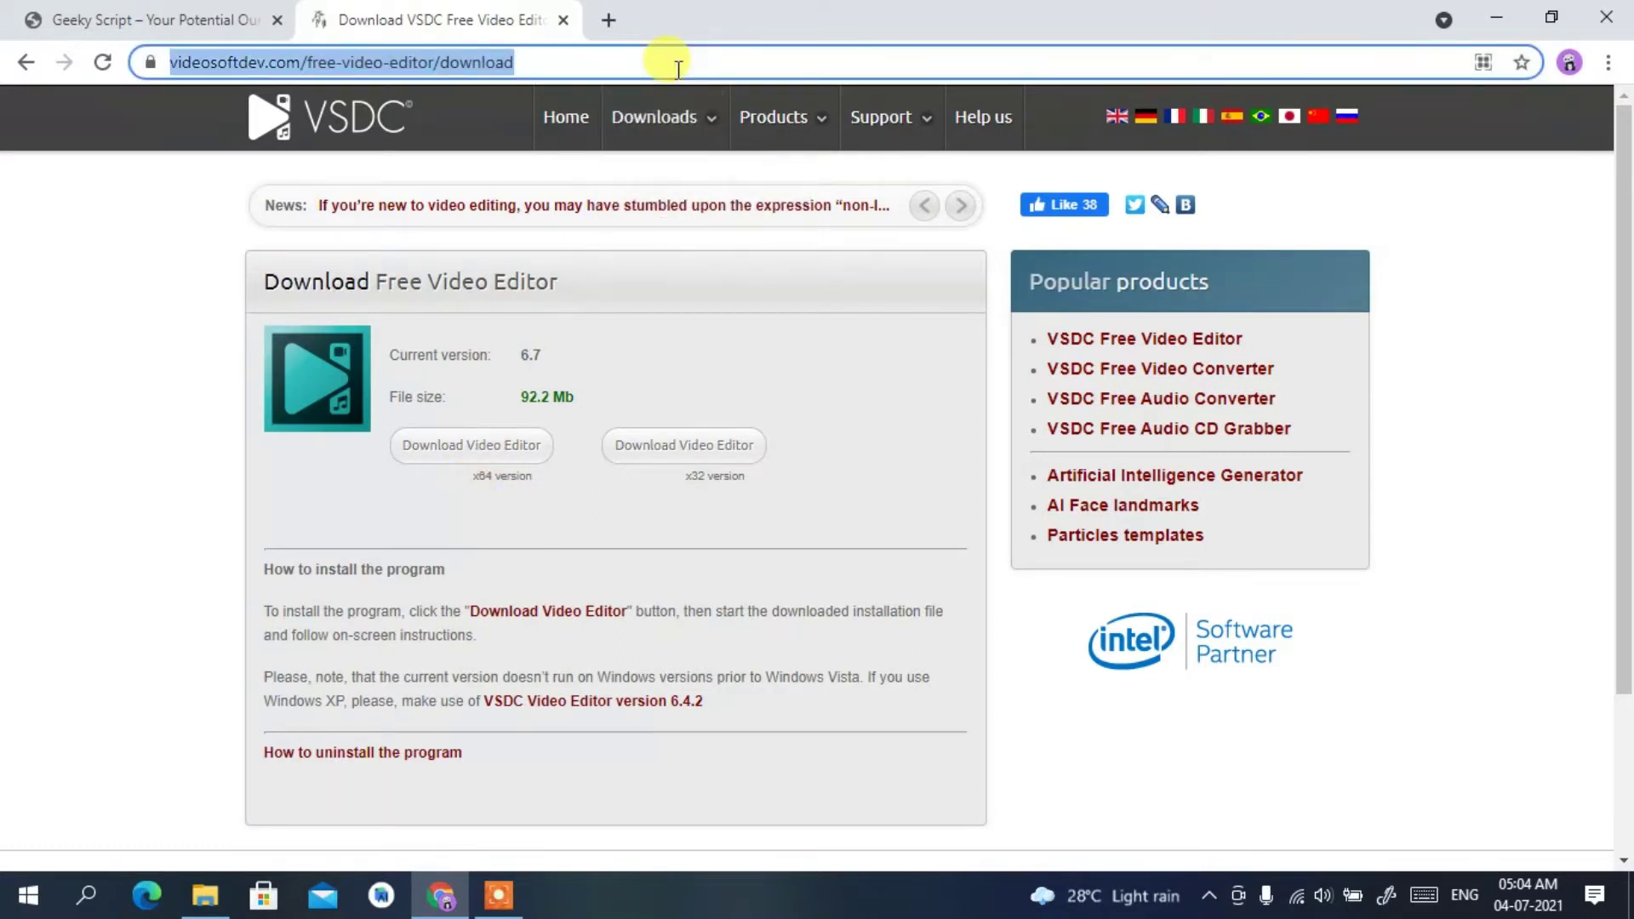
pyautogui.click(550, 482)
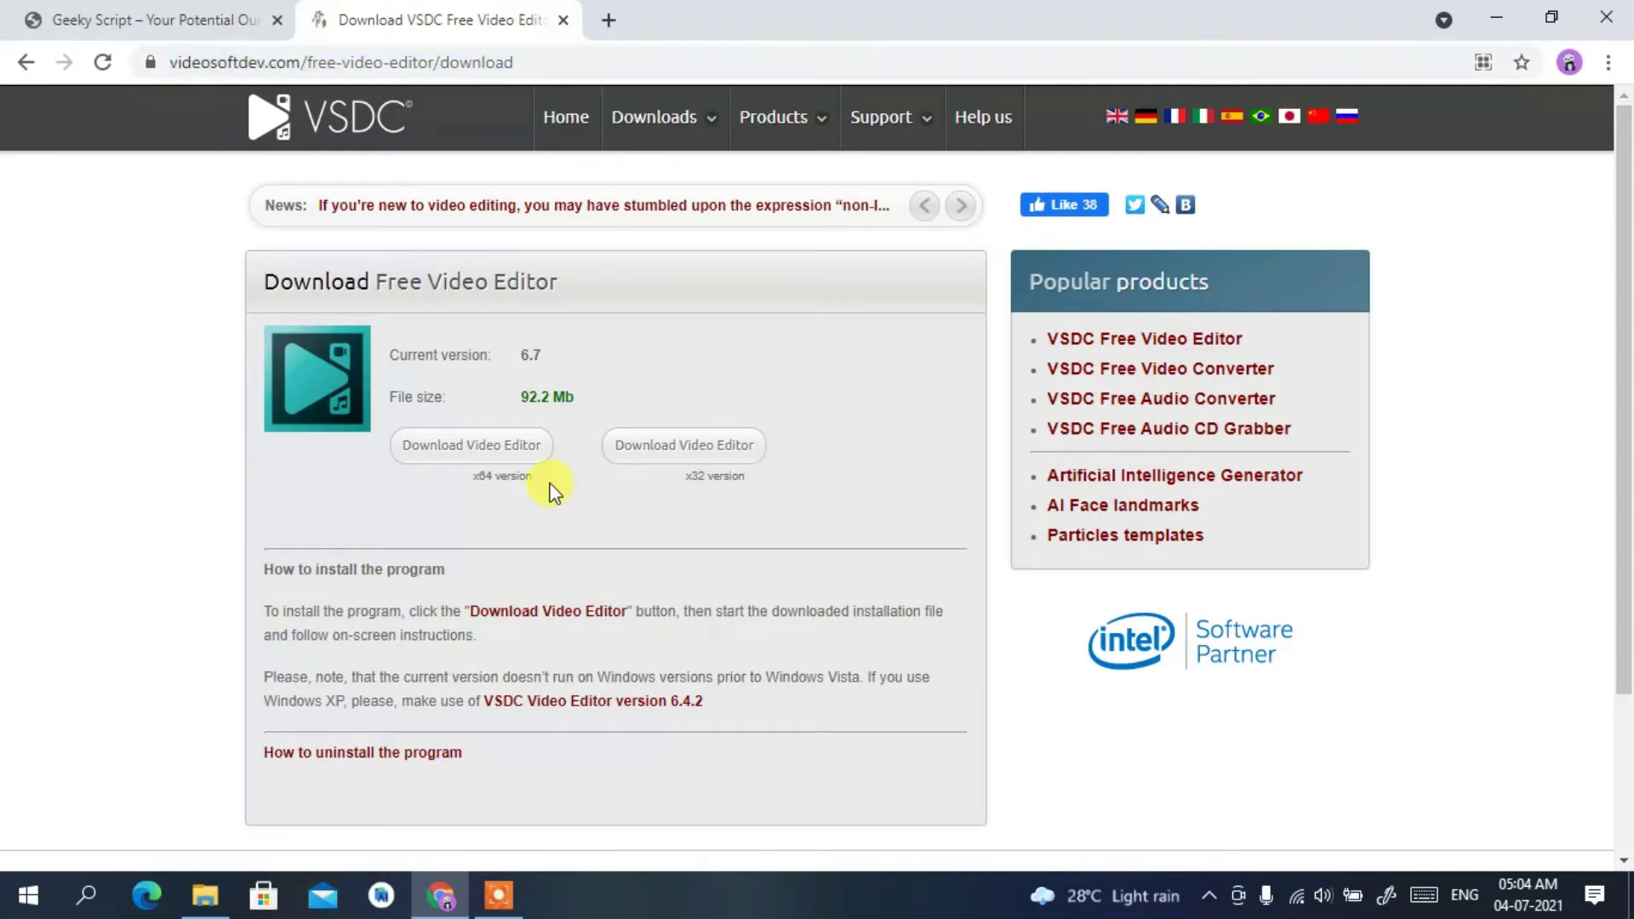
pyautogui.moveTo(521, 479); pyautogui.dragTo(471, 483)
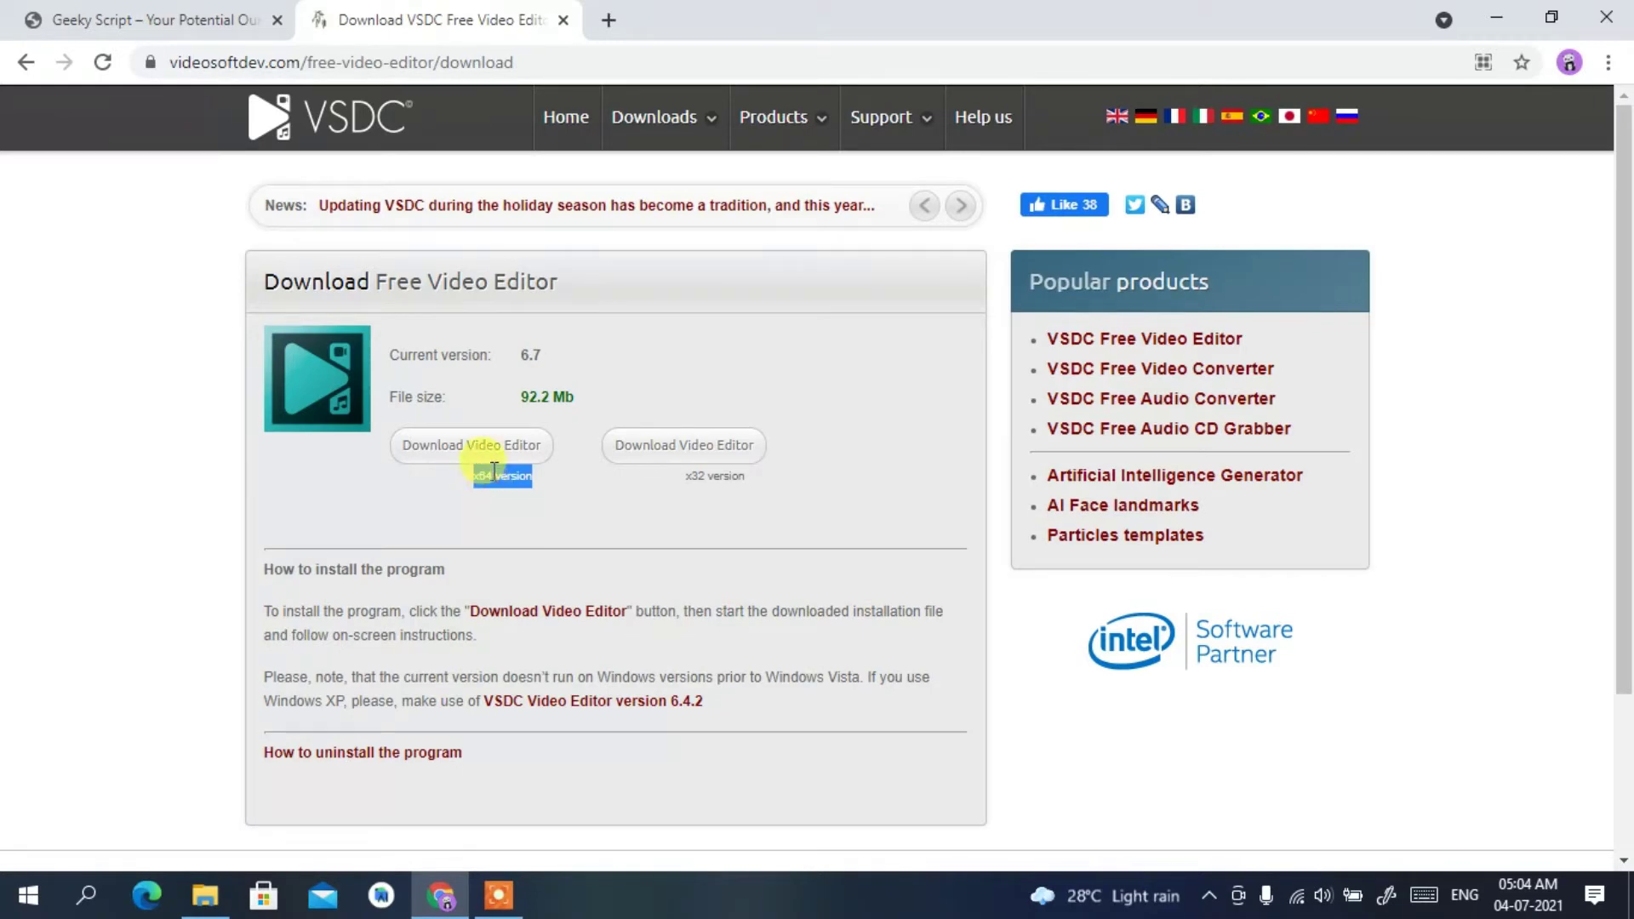
pyautogui.click(489, 448)
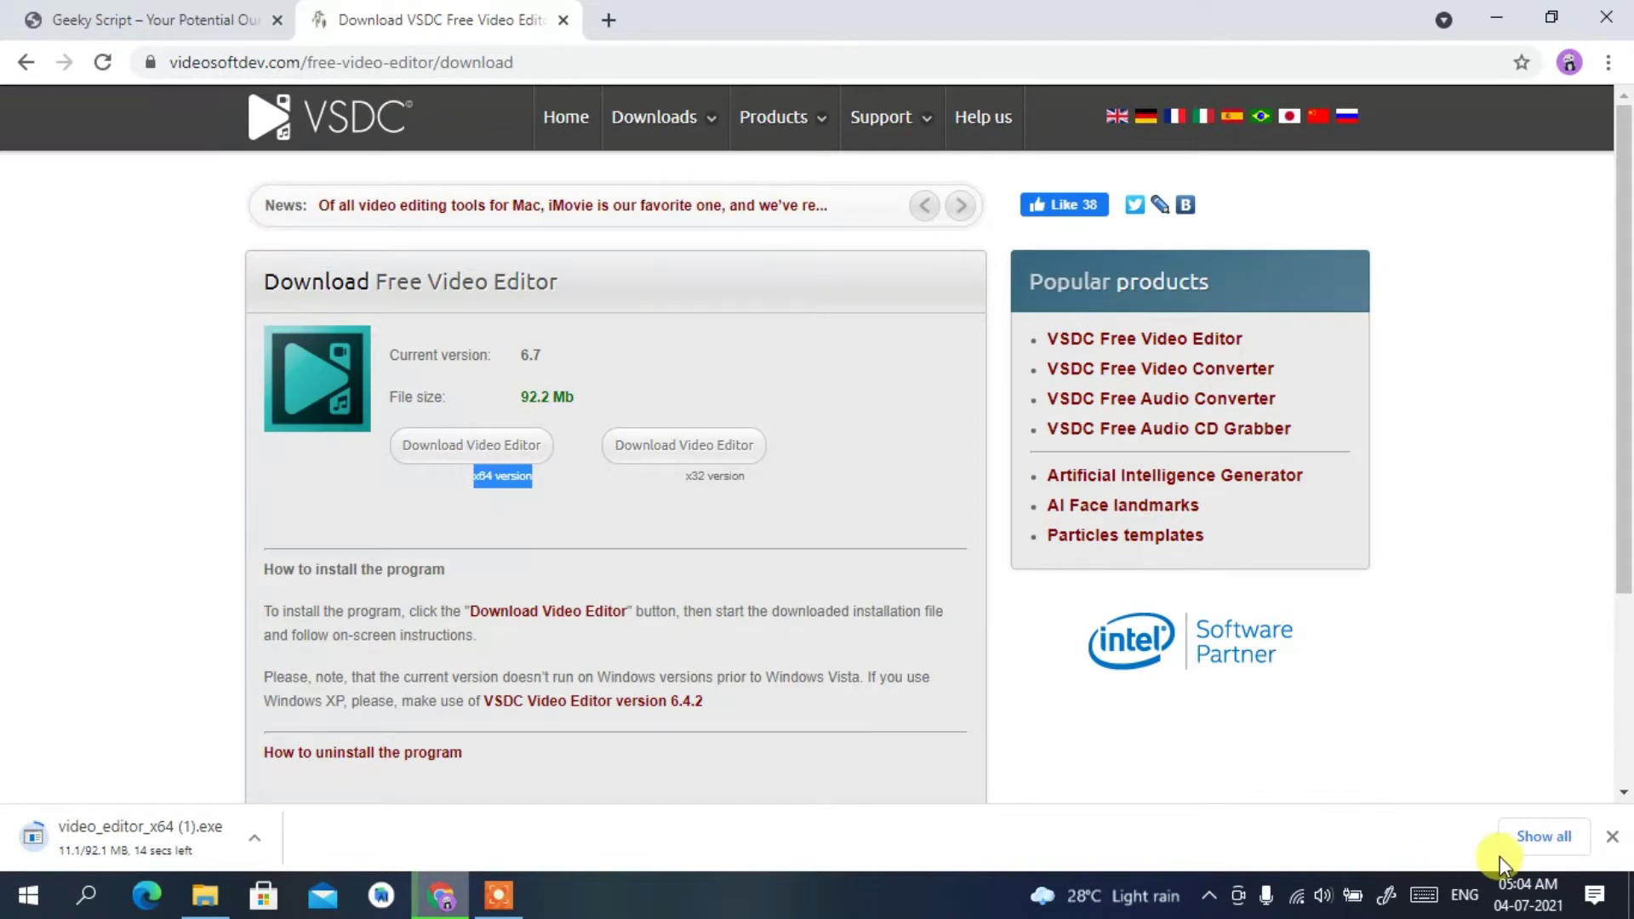
pyautogui.click(1526, 839)
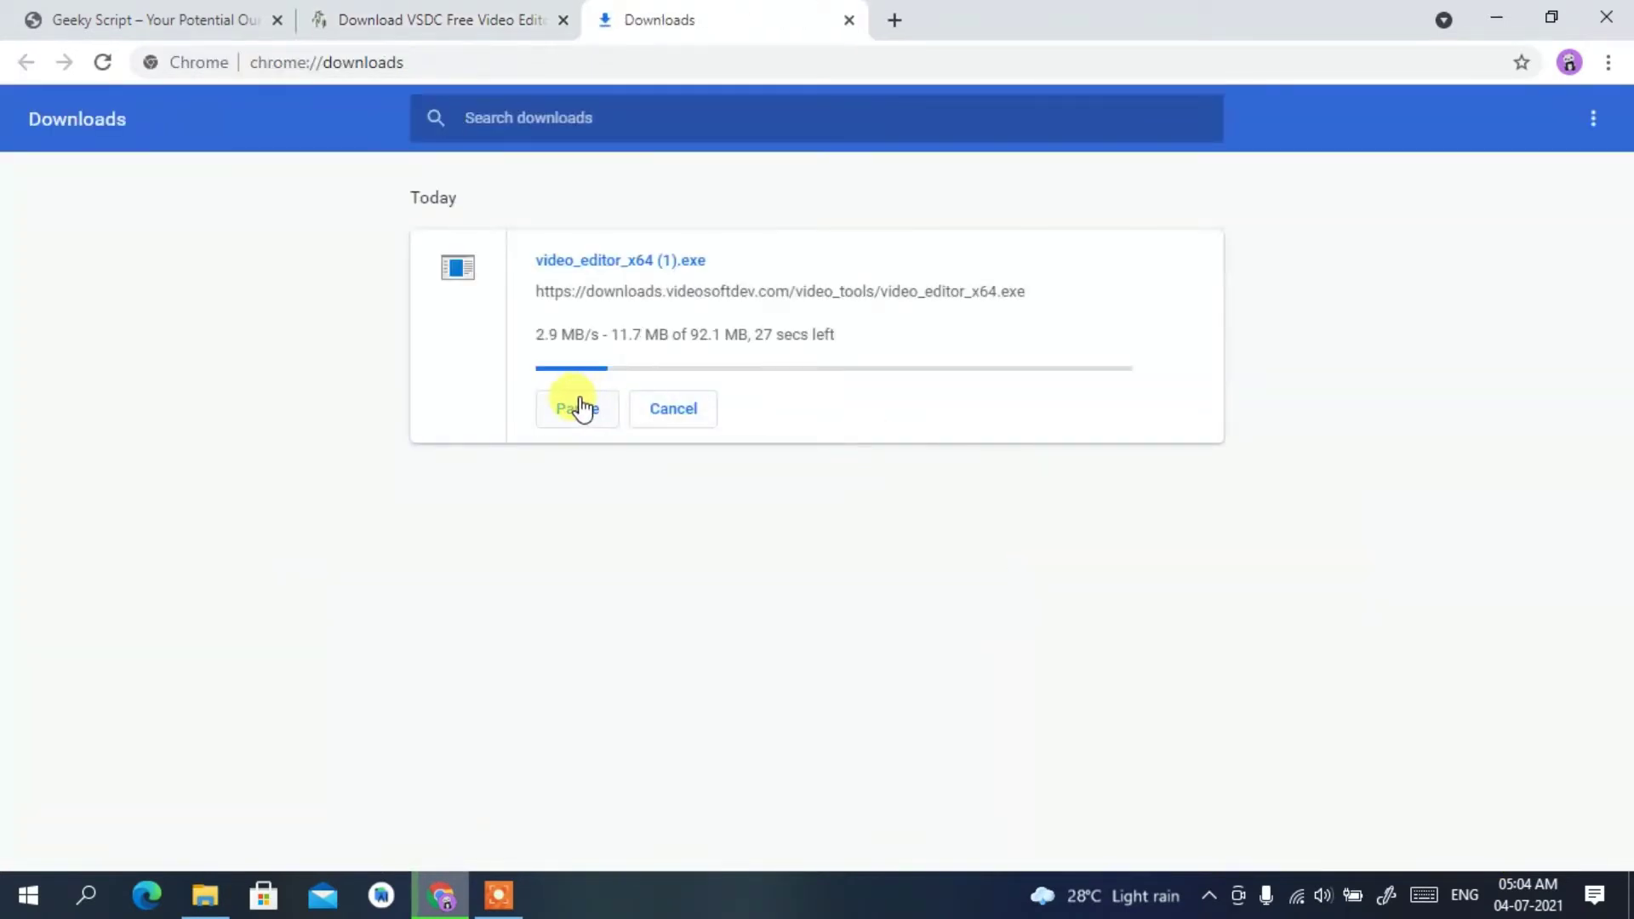
# Cancel the video_editor_x64 (1).exe download and minimize Chrome to show the desktop
pyautogui.click(579, 409)
pyautogui.click(680, 408)
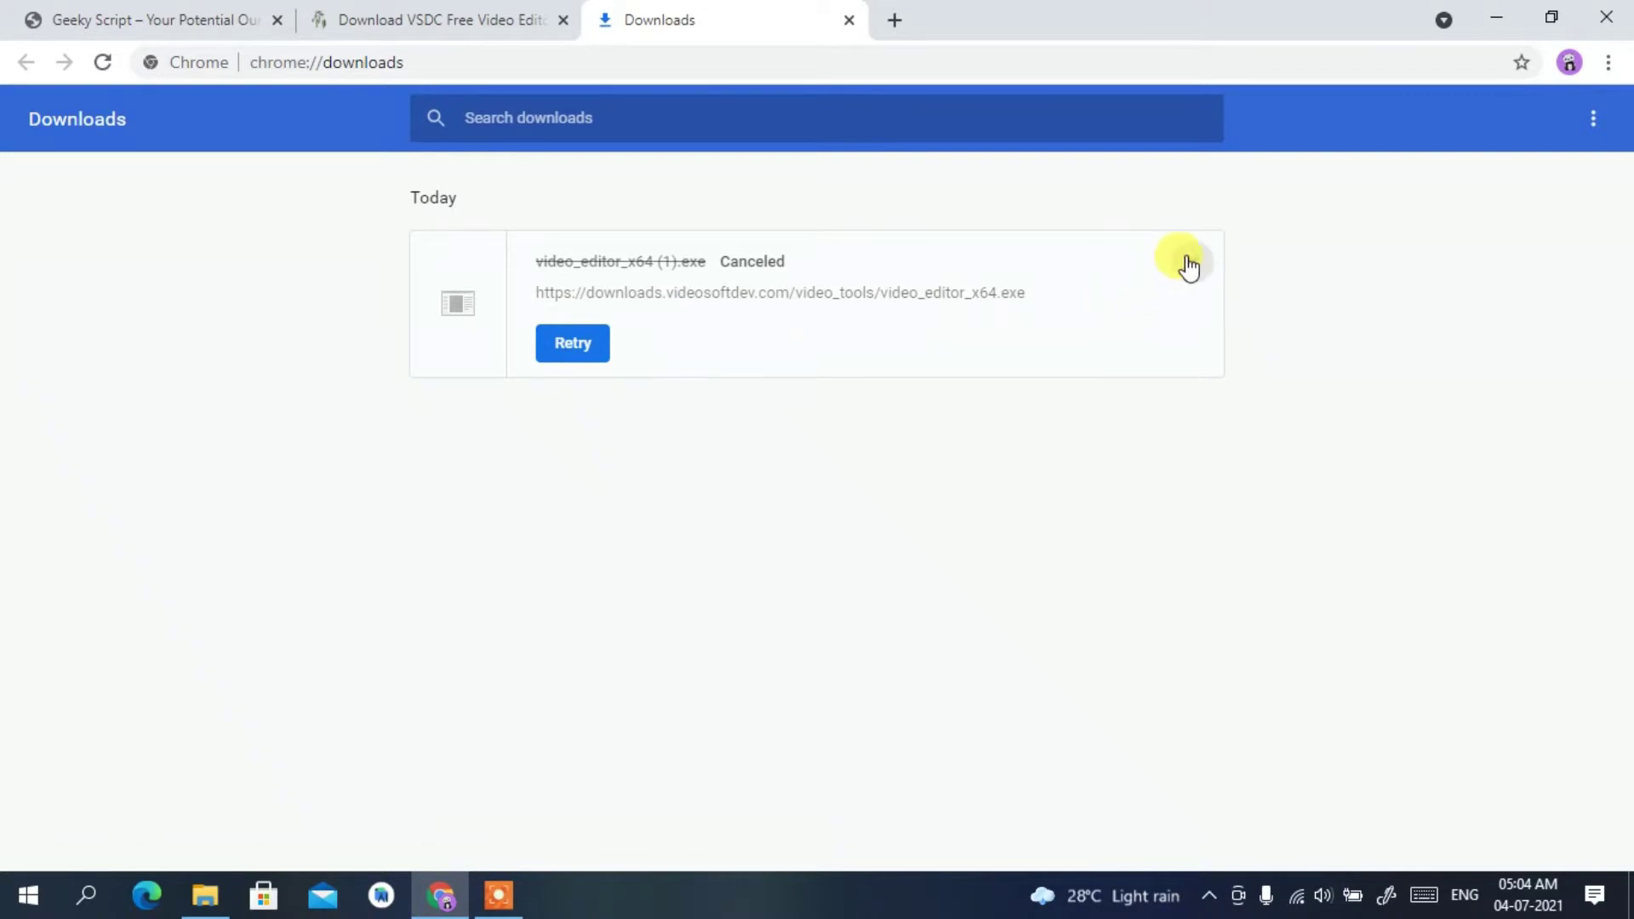
pyautogui.click(1498, 21)
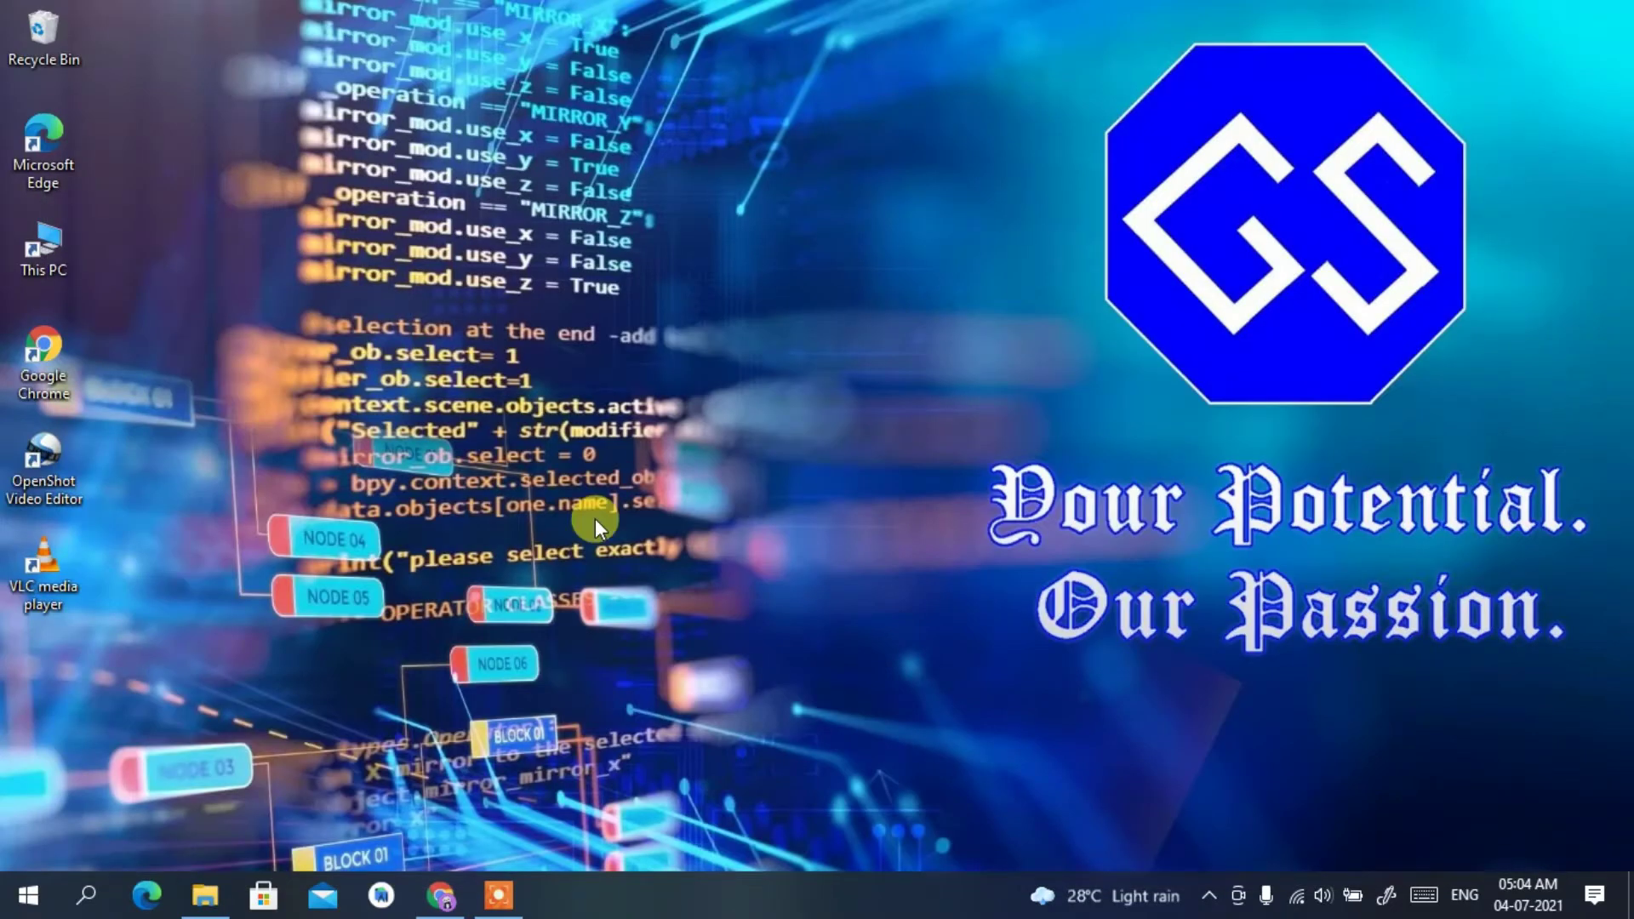
# Run video_editor_x64 from Downloads\Software in File Explorer, then minimize Explorer
pyautogui.click(204, 893)
pyautogui.click(293, 310)
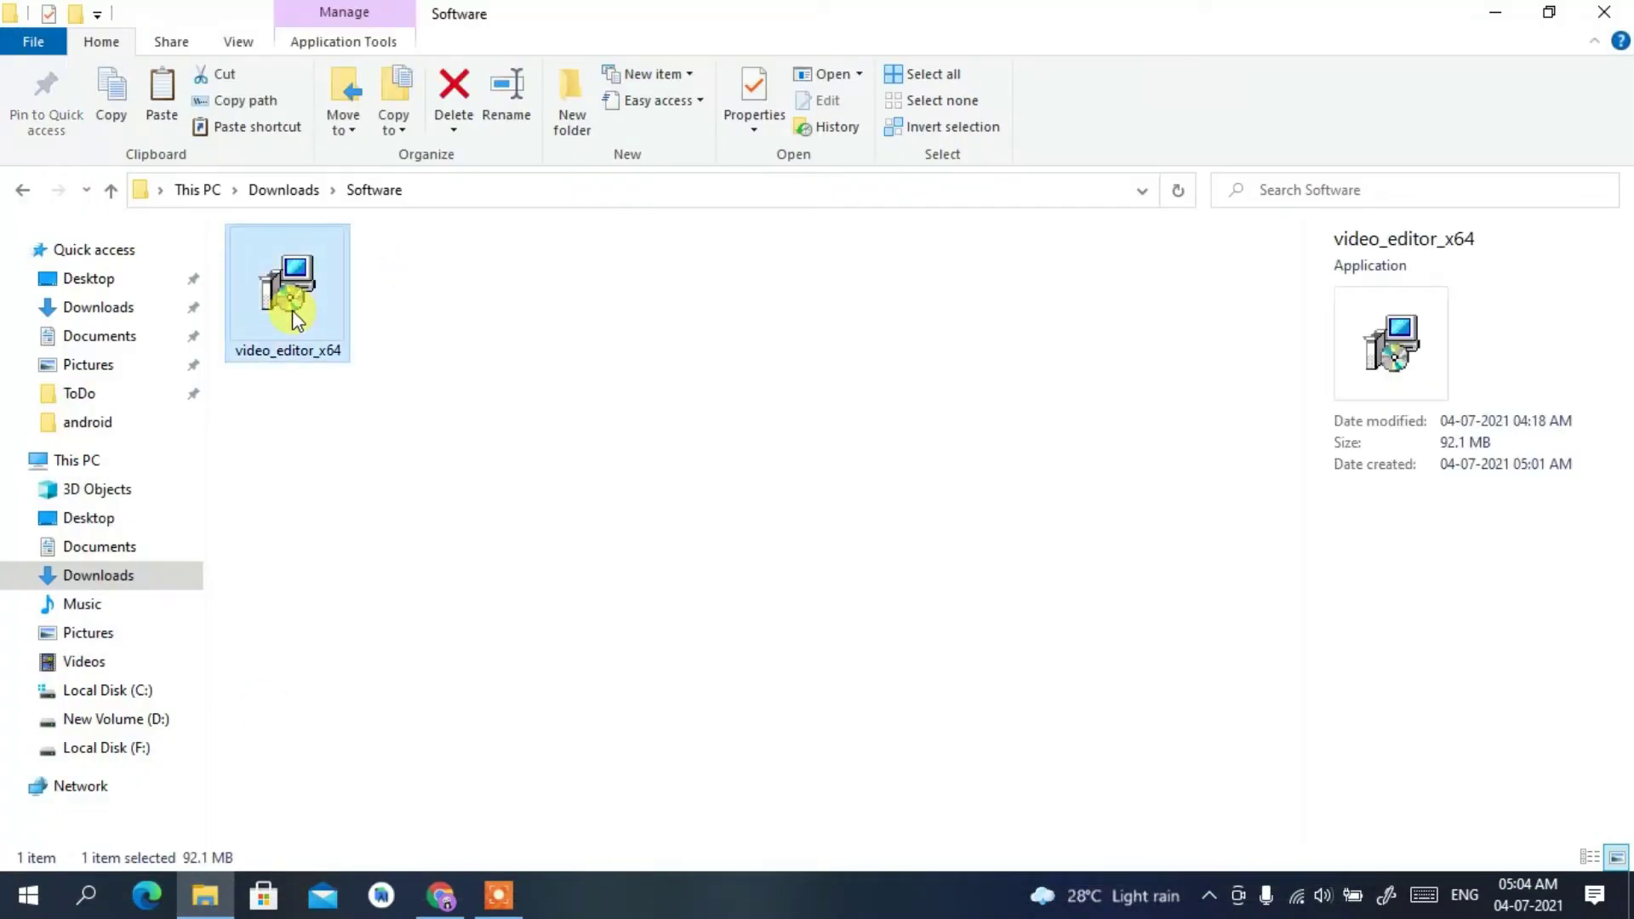
pyautogui.doubleClick(325, 327)
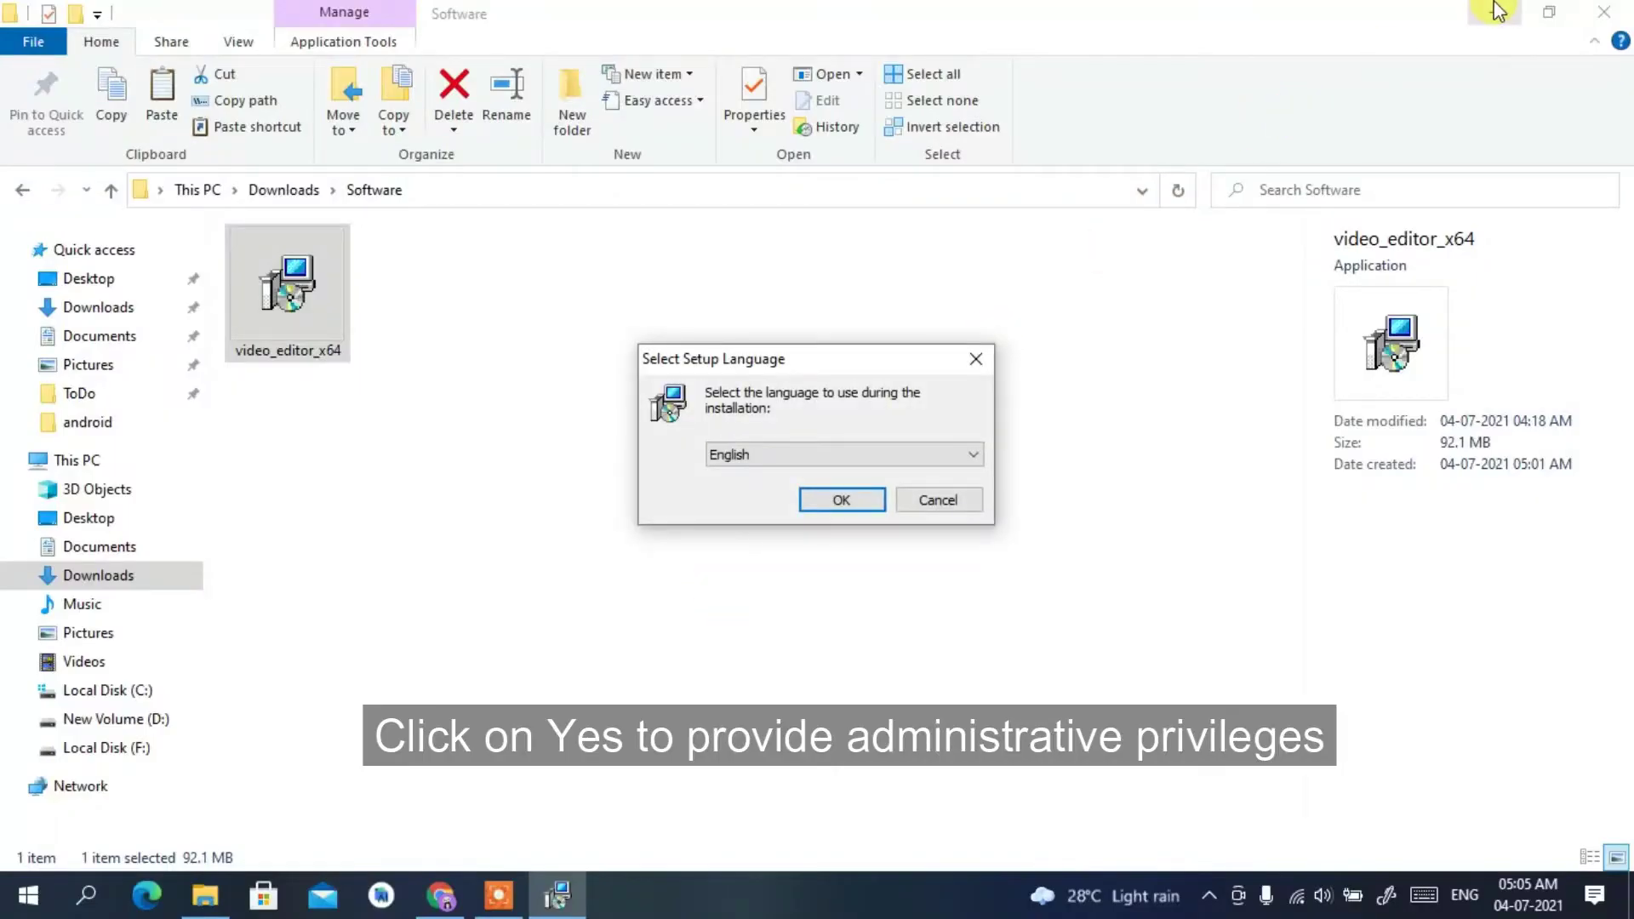
pyautogui.click(1497, 10)
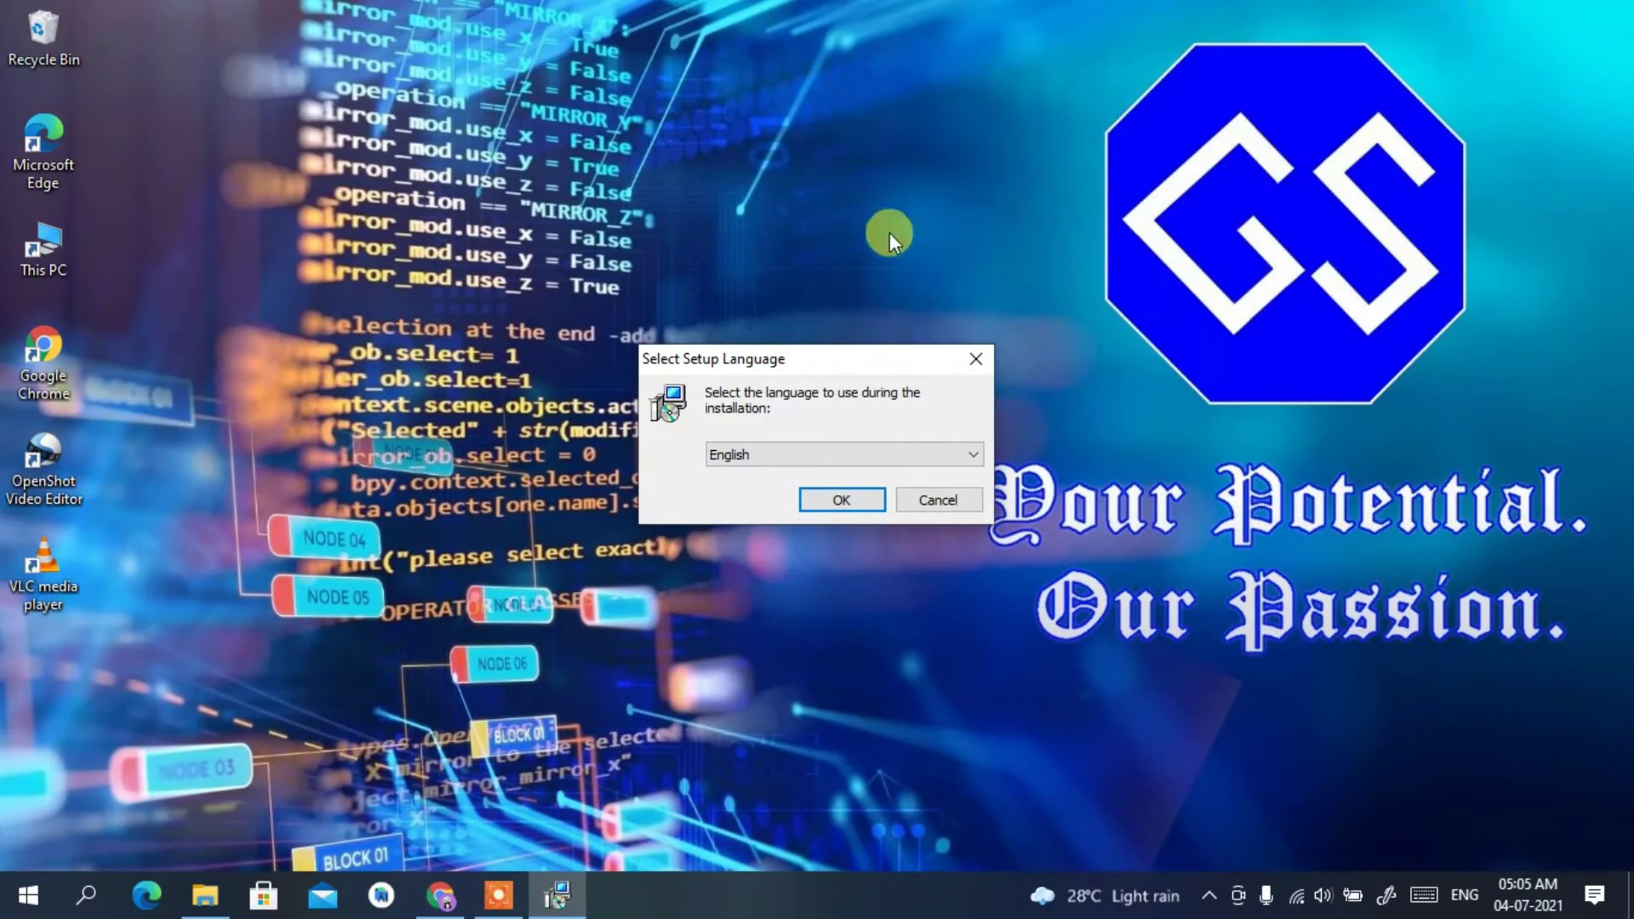
# Keep English selected in the setup language list
pyautogui.click(772, 461)
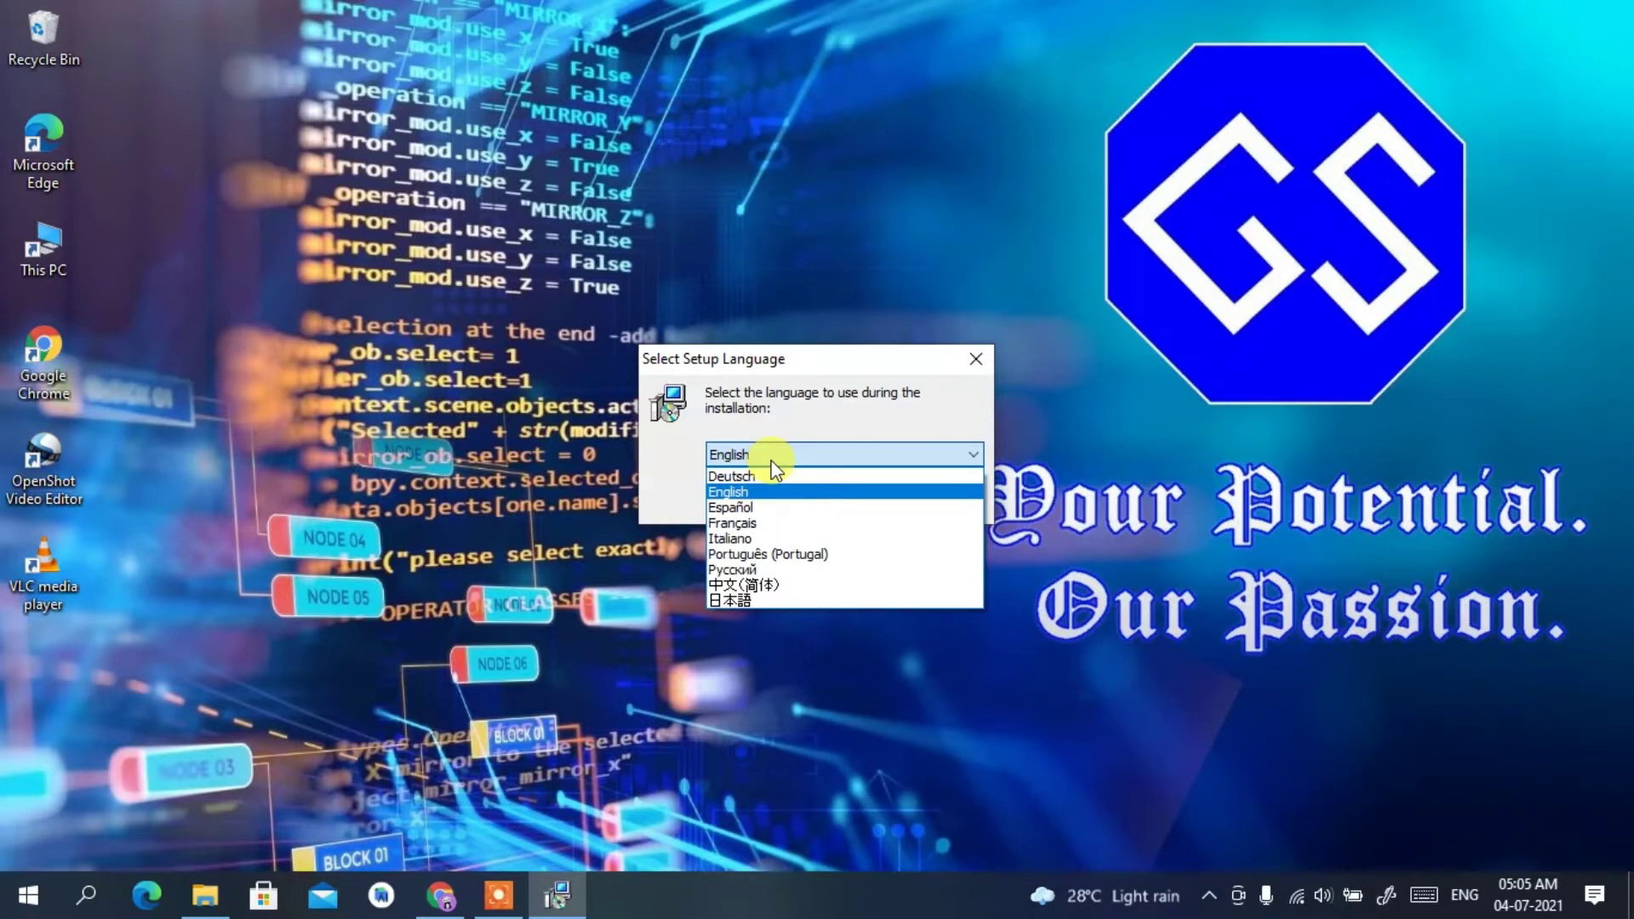
pyautogui.click(771, 461)
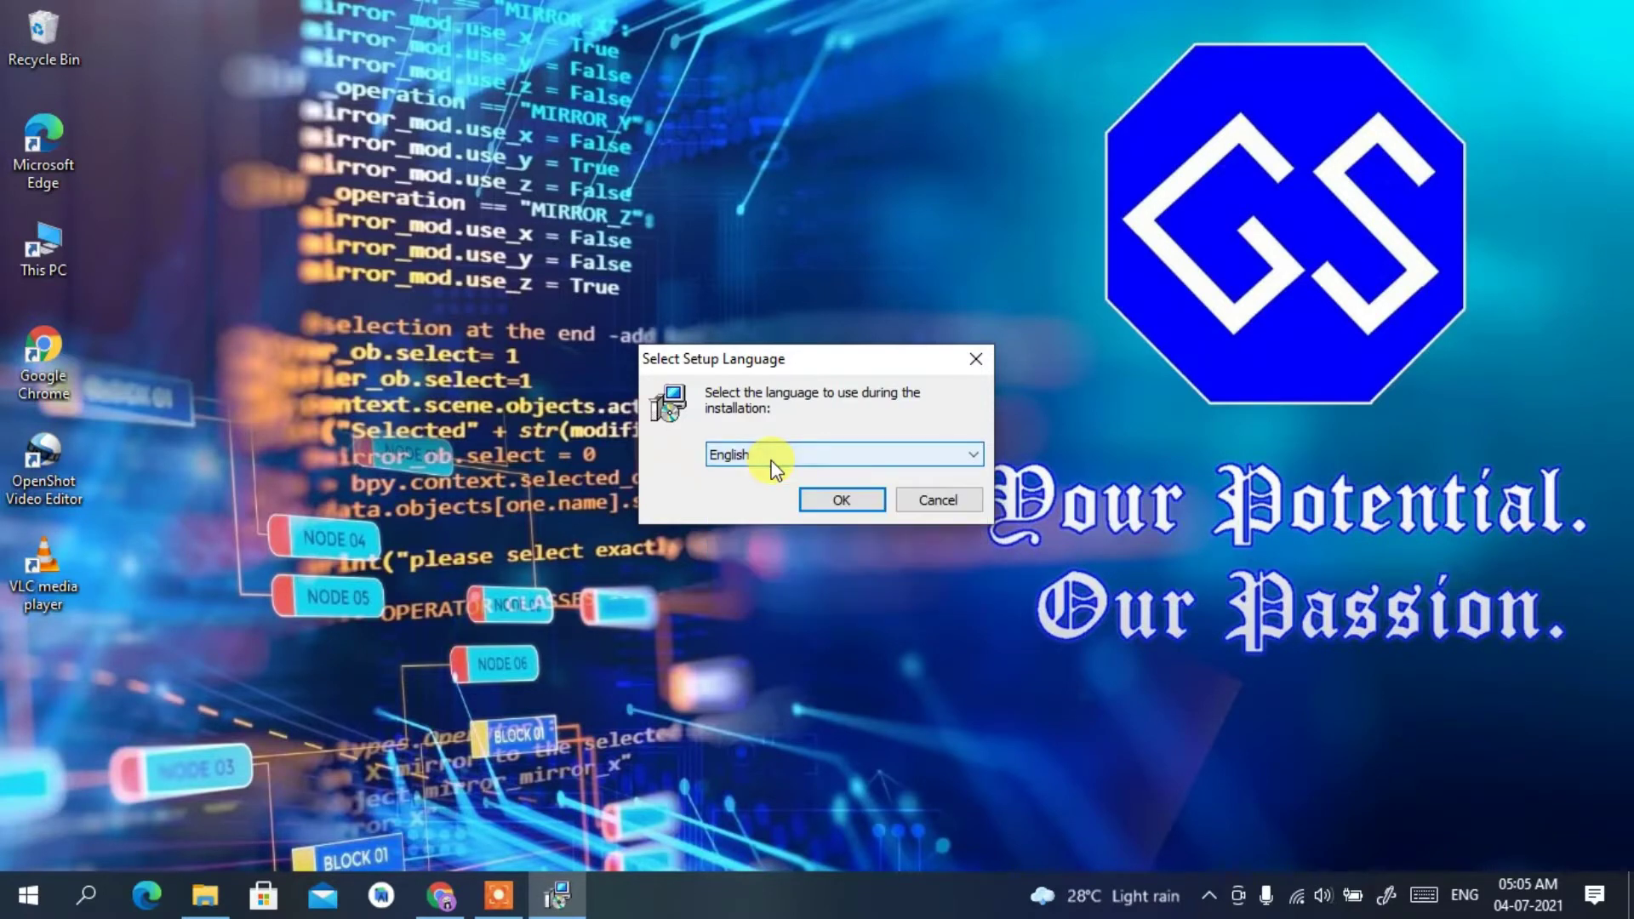
# Start the setup wizard, accept the license agreement and pass the information page
pyautogui.click(829, 500)
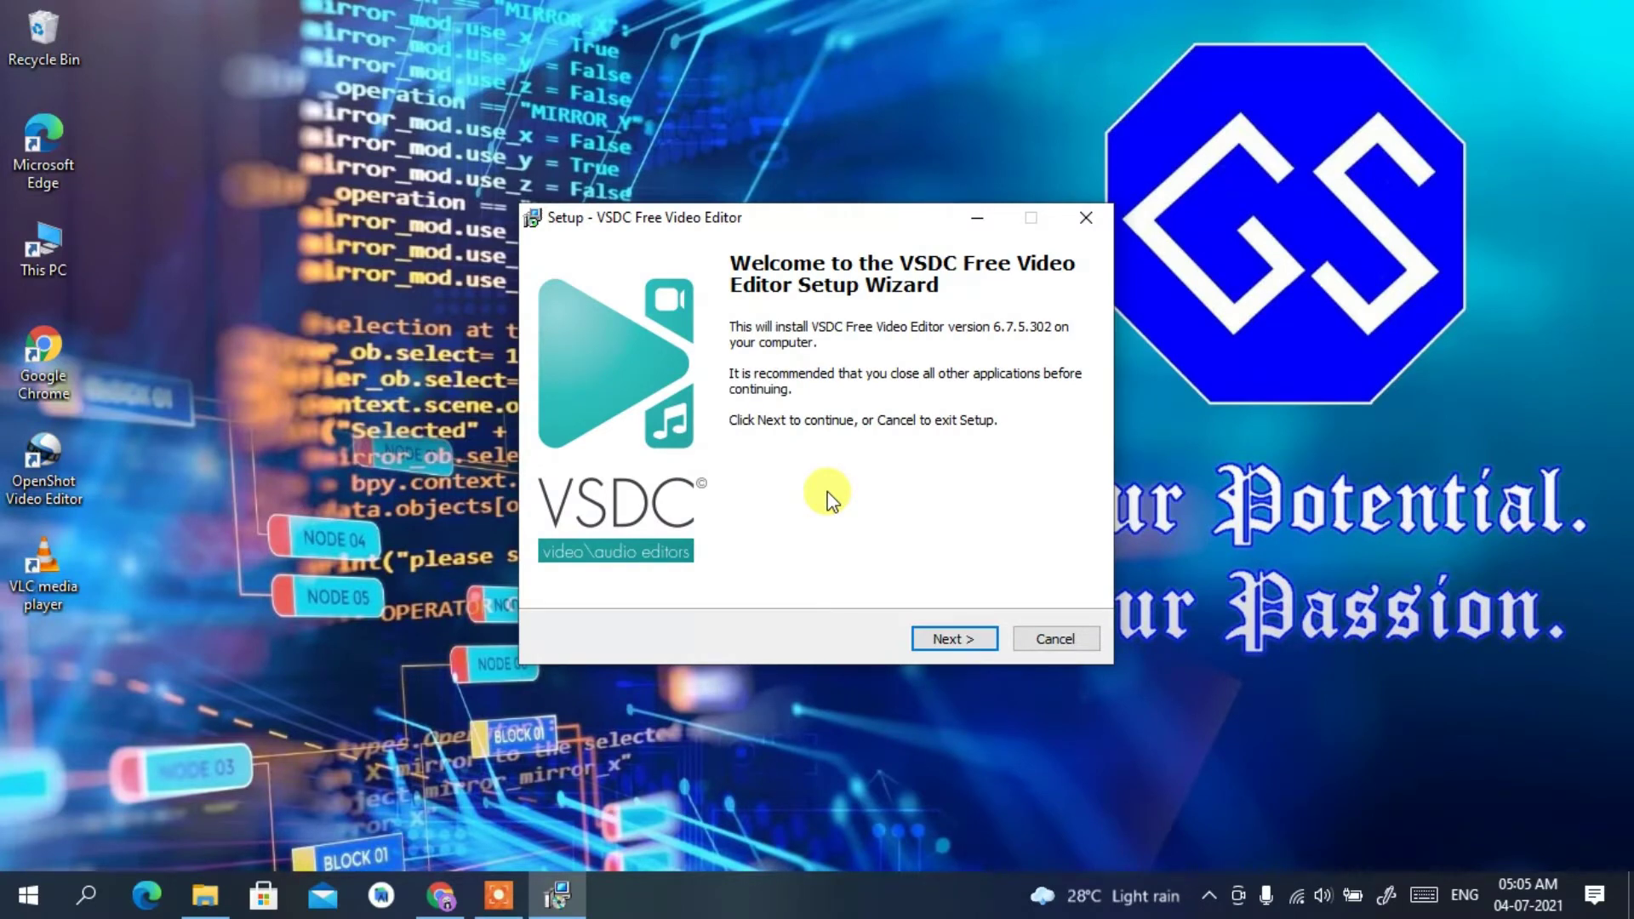
pyautogui.click(949, 638)
pyautogui.click(677, 565)
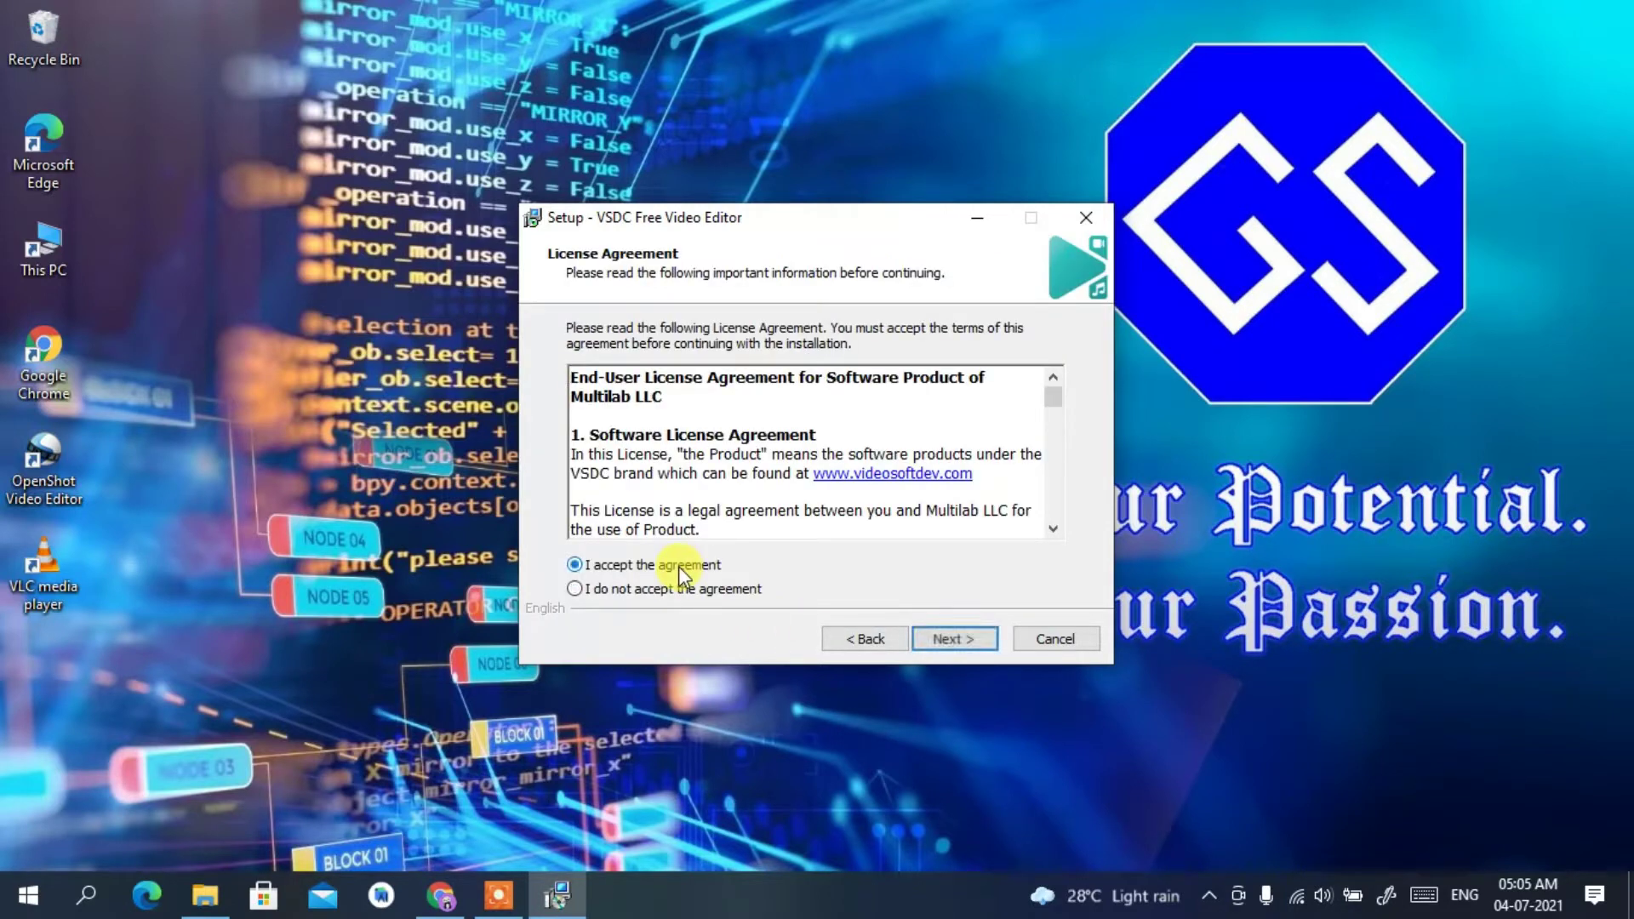
pyautogui.click(955, 640)
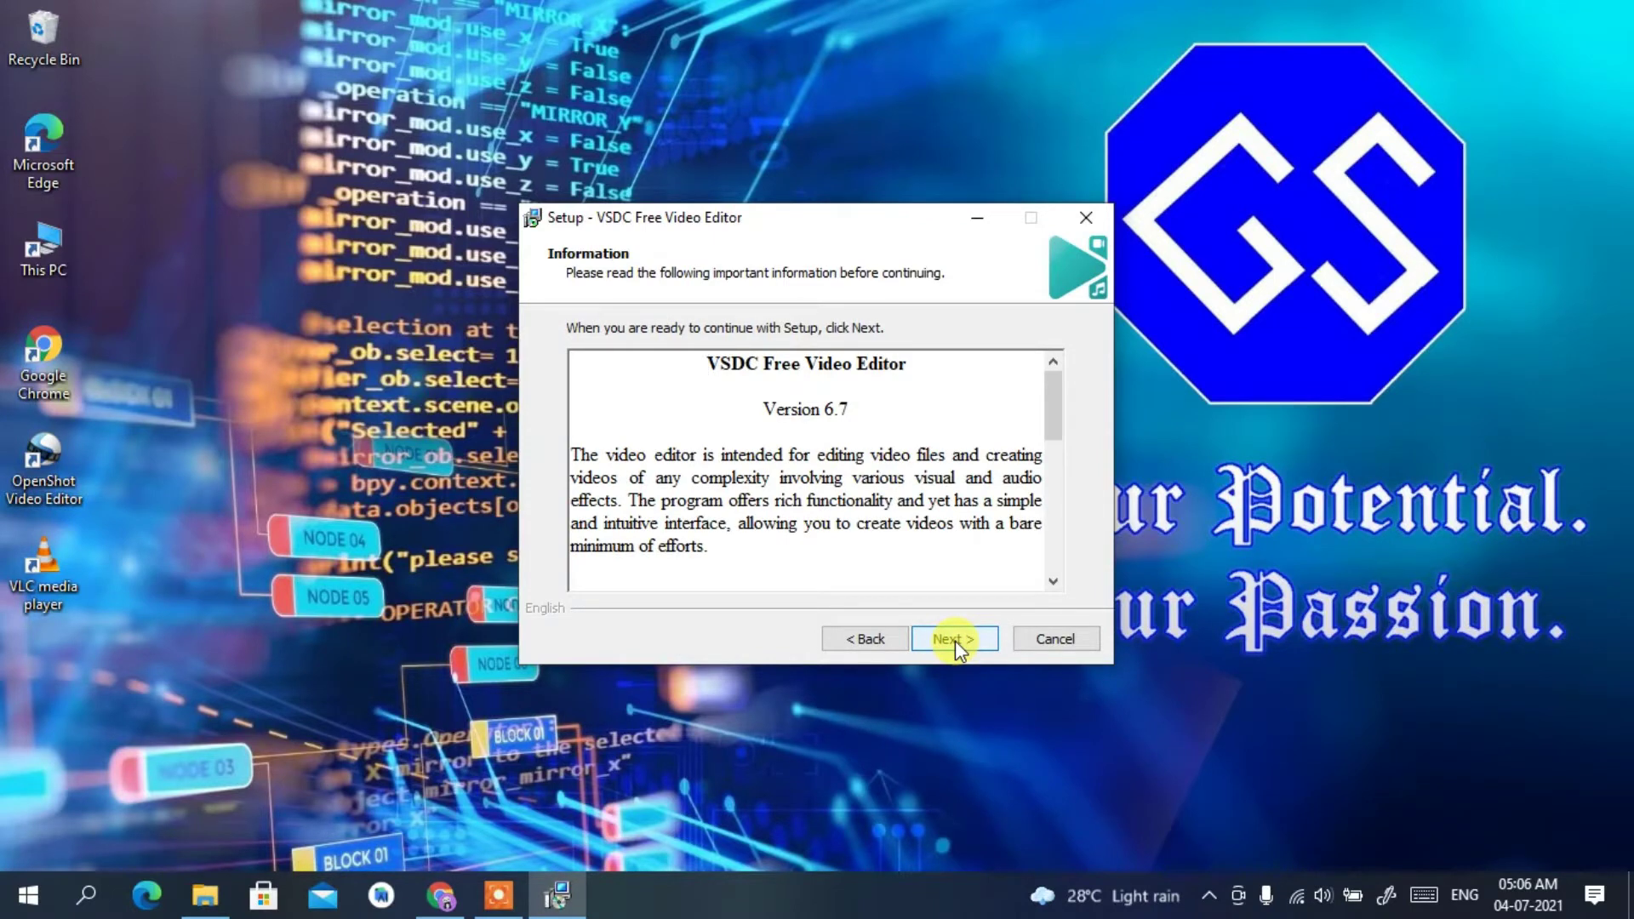
pyautogui.click(954, 639)
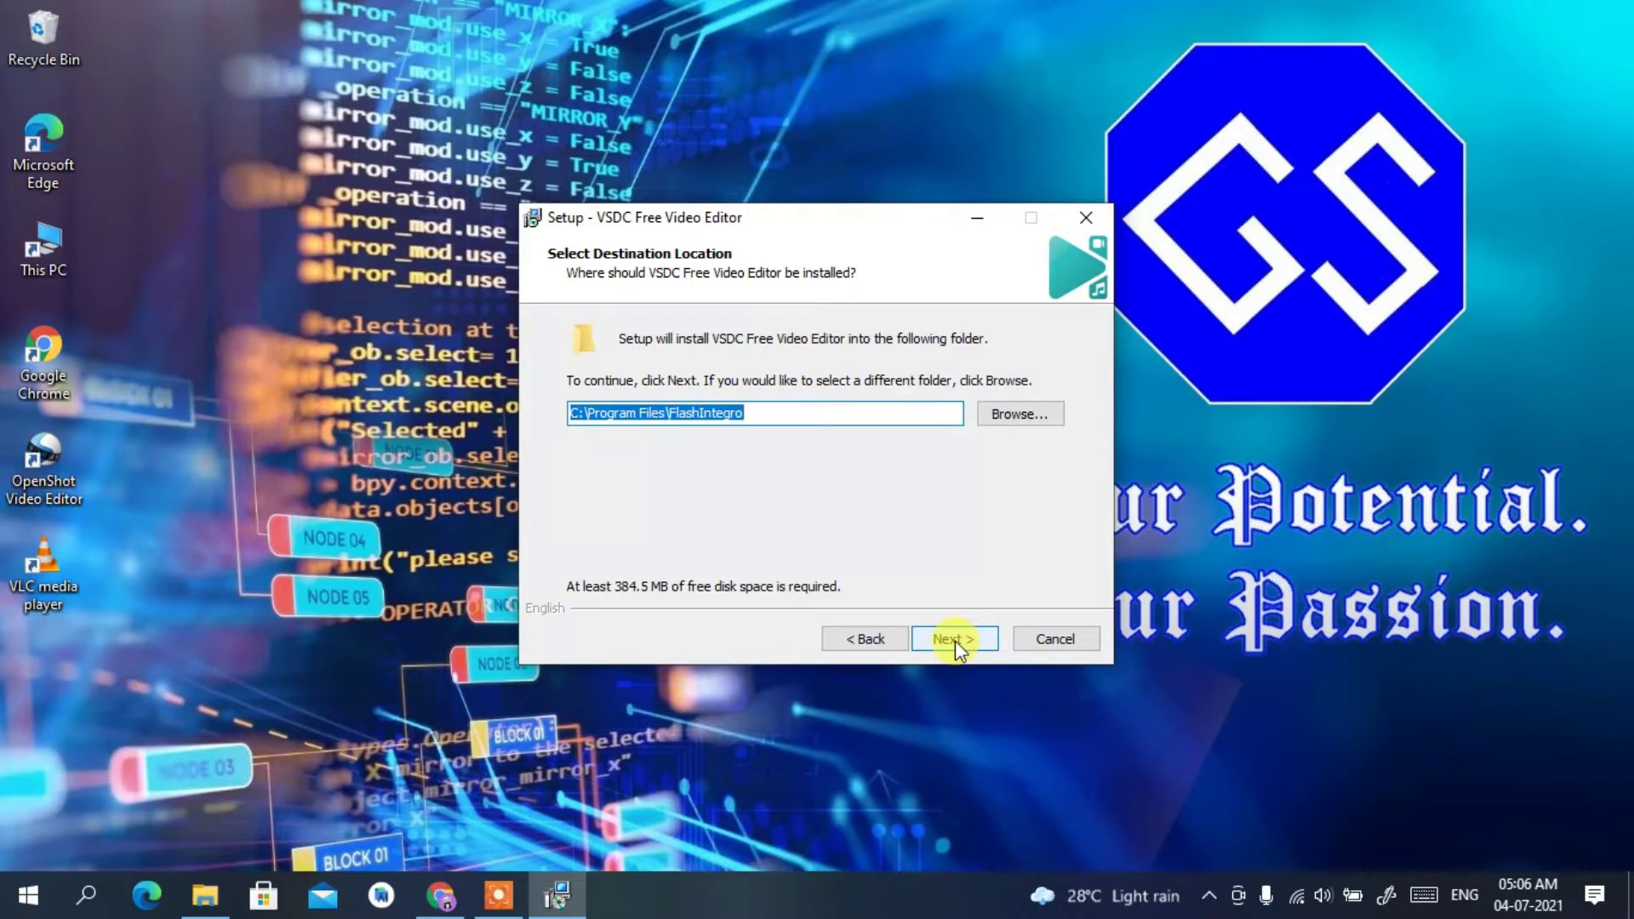
# Keep the default C:\Program Files\FlashIntegro install folder and FlashIntegro Start Menu folder
pyautogui.moveTo(832, 413); pyautogui.dragTo(671, 415)
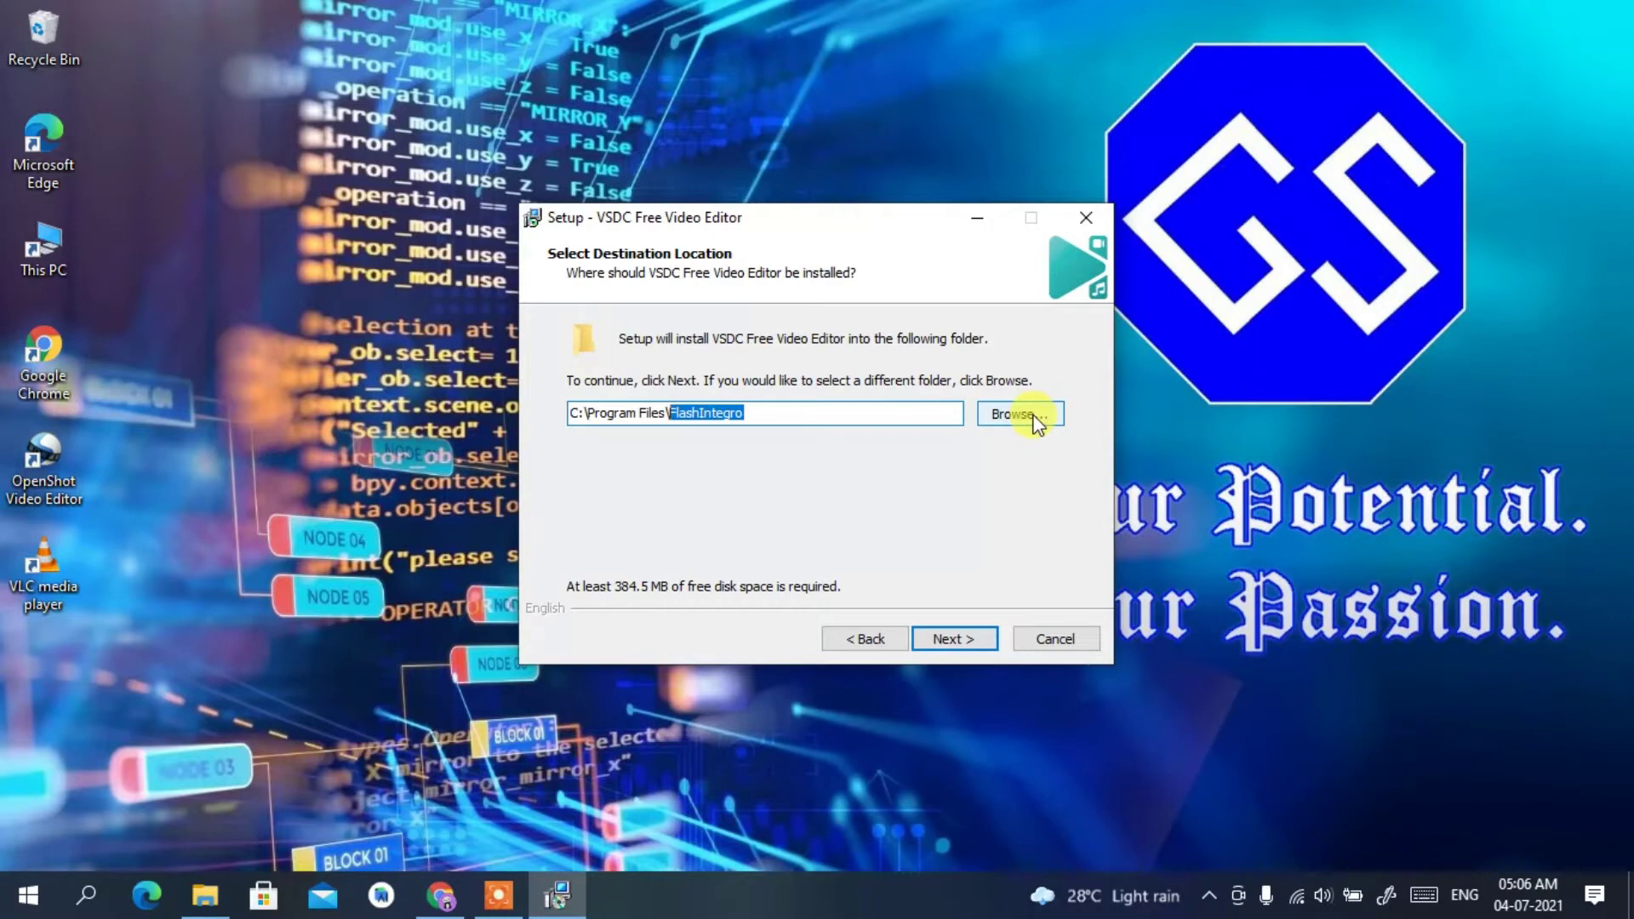
pyautogui.click(967, 632)
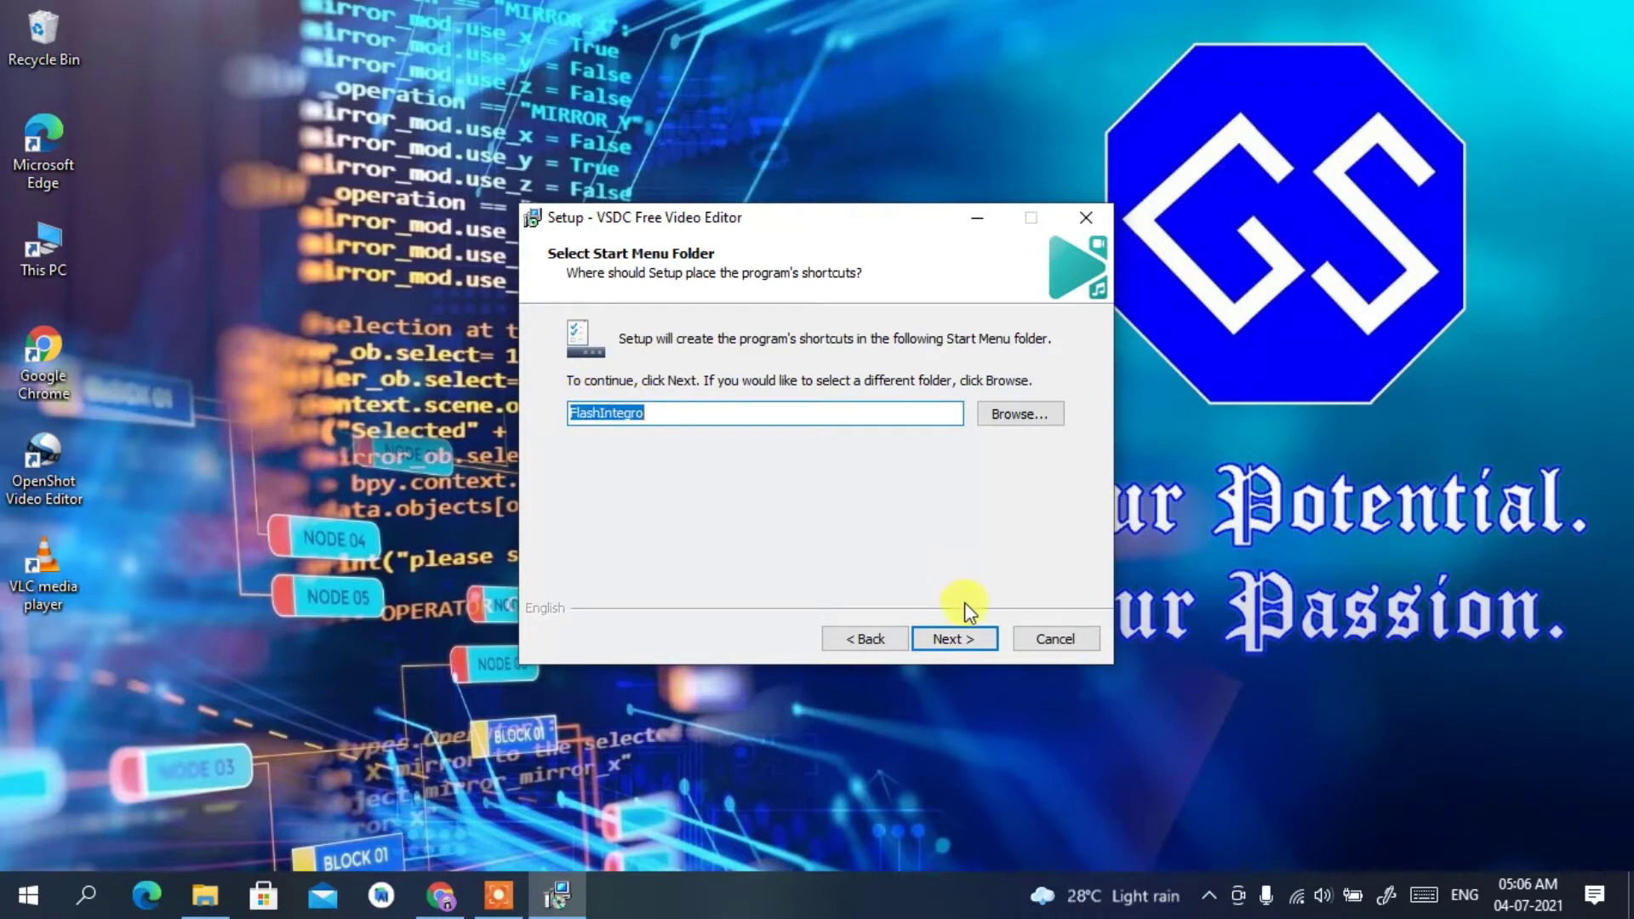
pyautogui.click(971, 635)
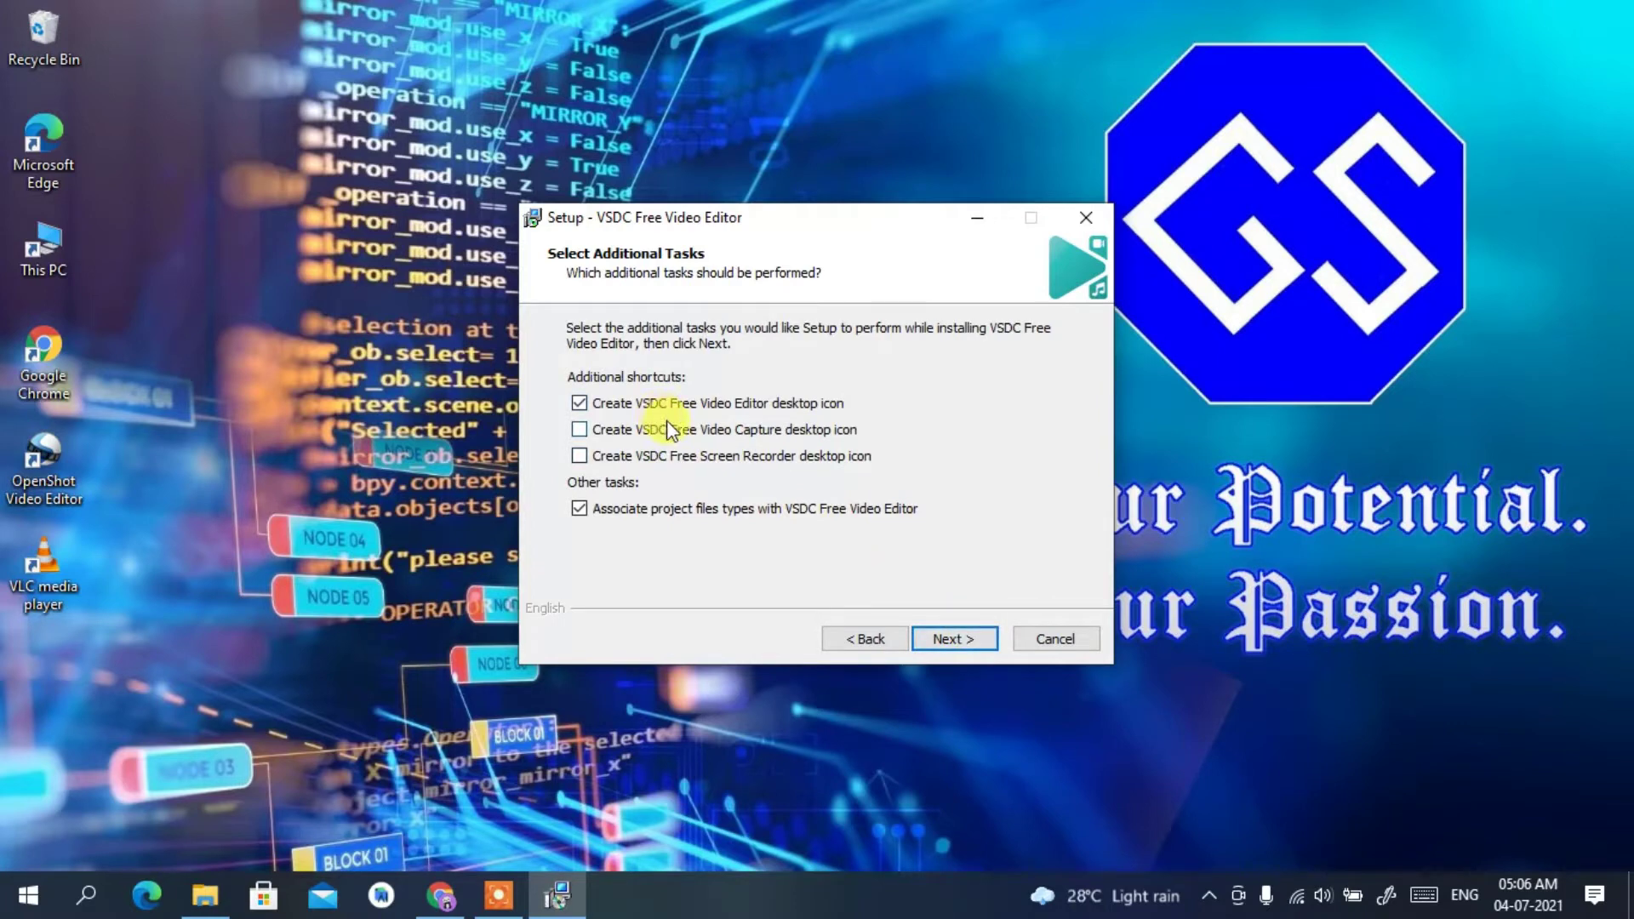
# Add Video Capture and Screen Recorder desktop shortcuts and review the Ready to Install summary
pyautogui.click(723, 435)
pyautogui.click(725, 458)
pyautogui.click(978, 652)
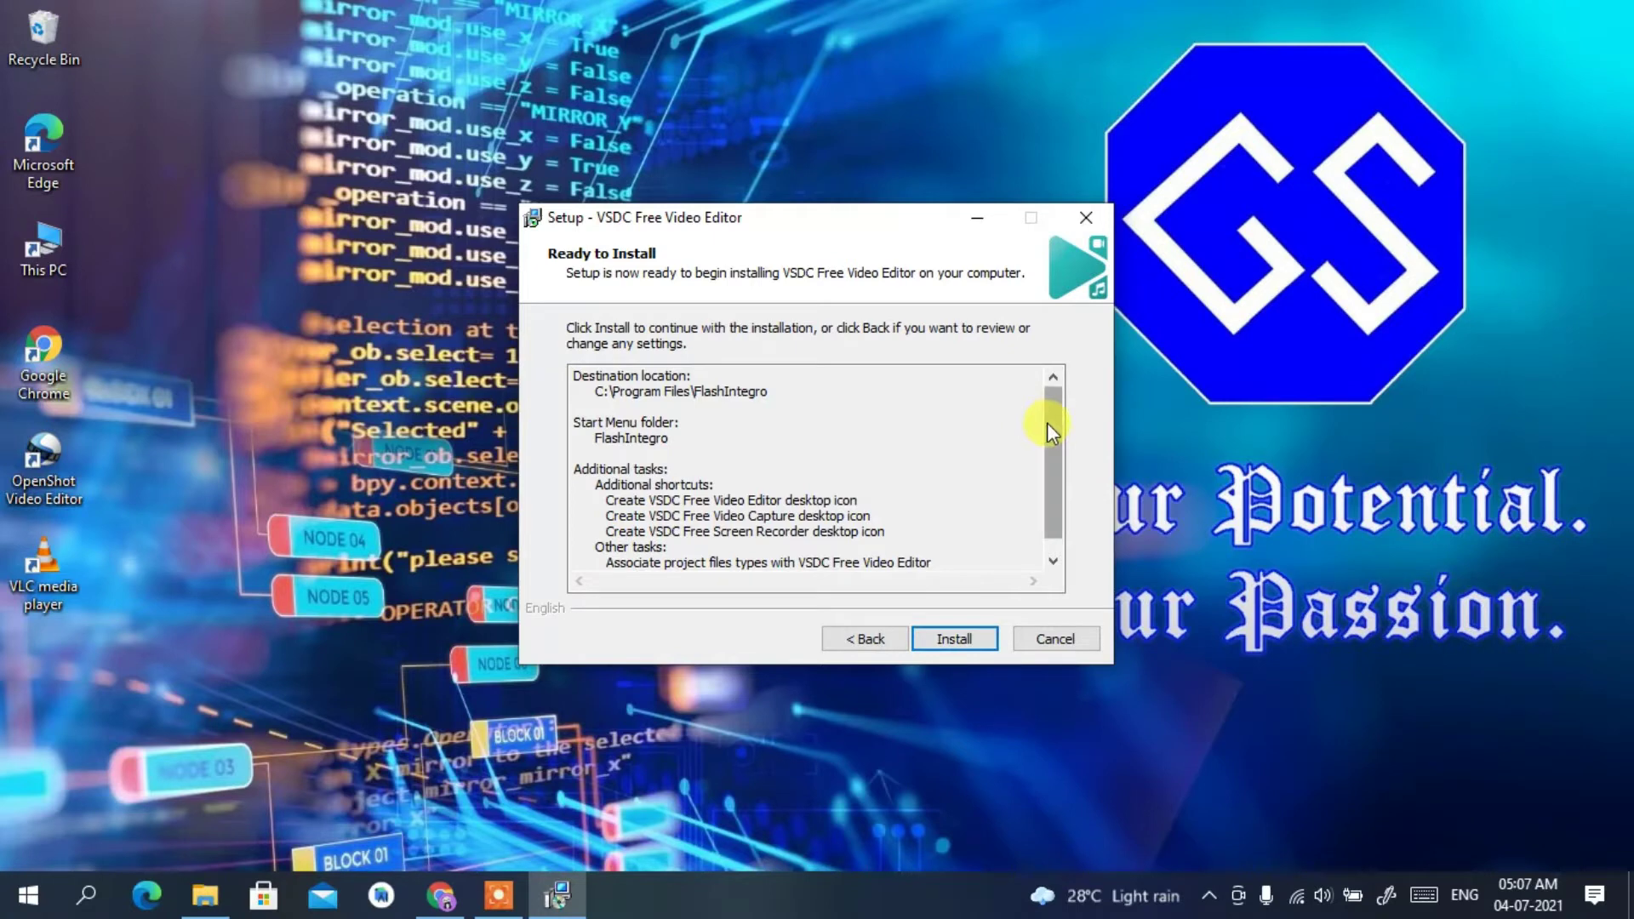
pyautogui.moveTo(1047, 422); pyautogui.dragTo(1047, 442)
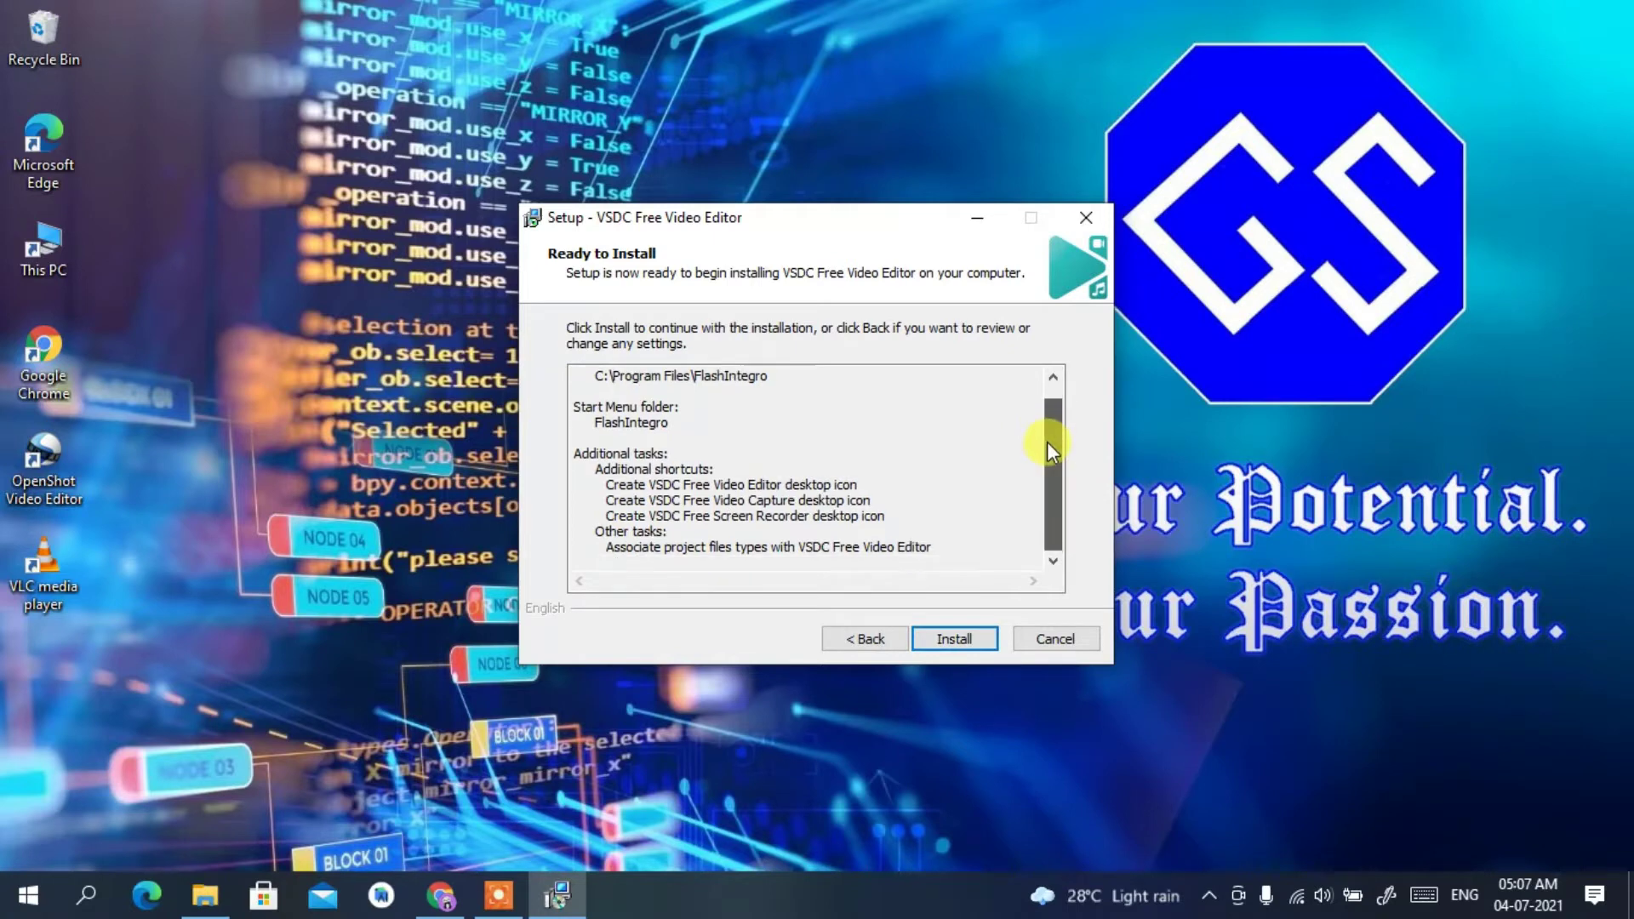
# Install VSDC Free Video Editor and let the file extraction finish
pyautogui.click(956, 634)
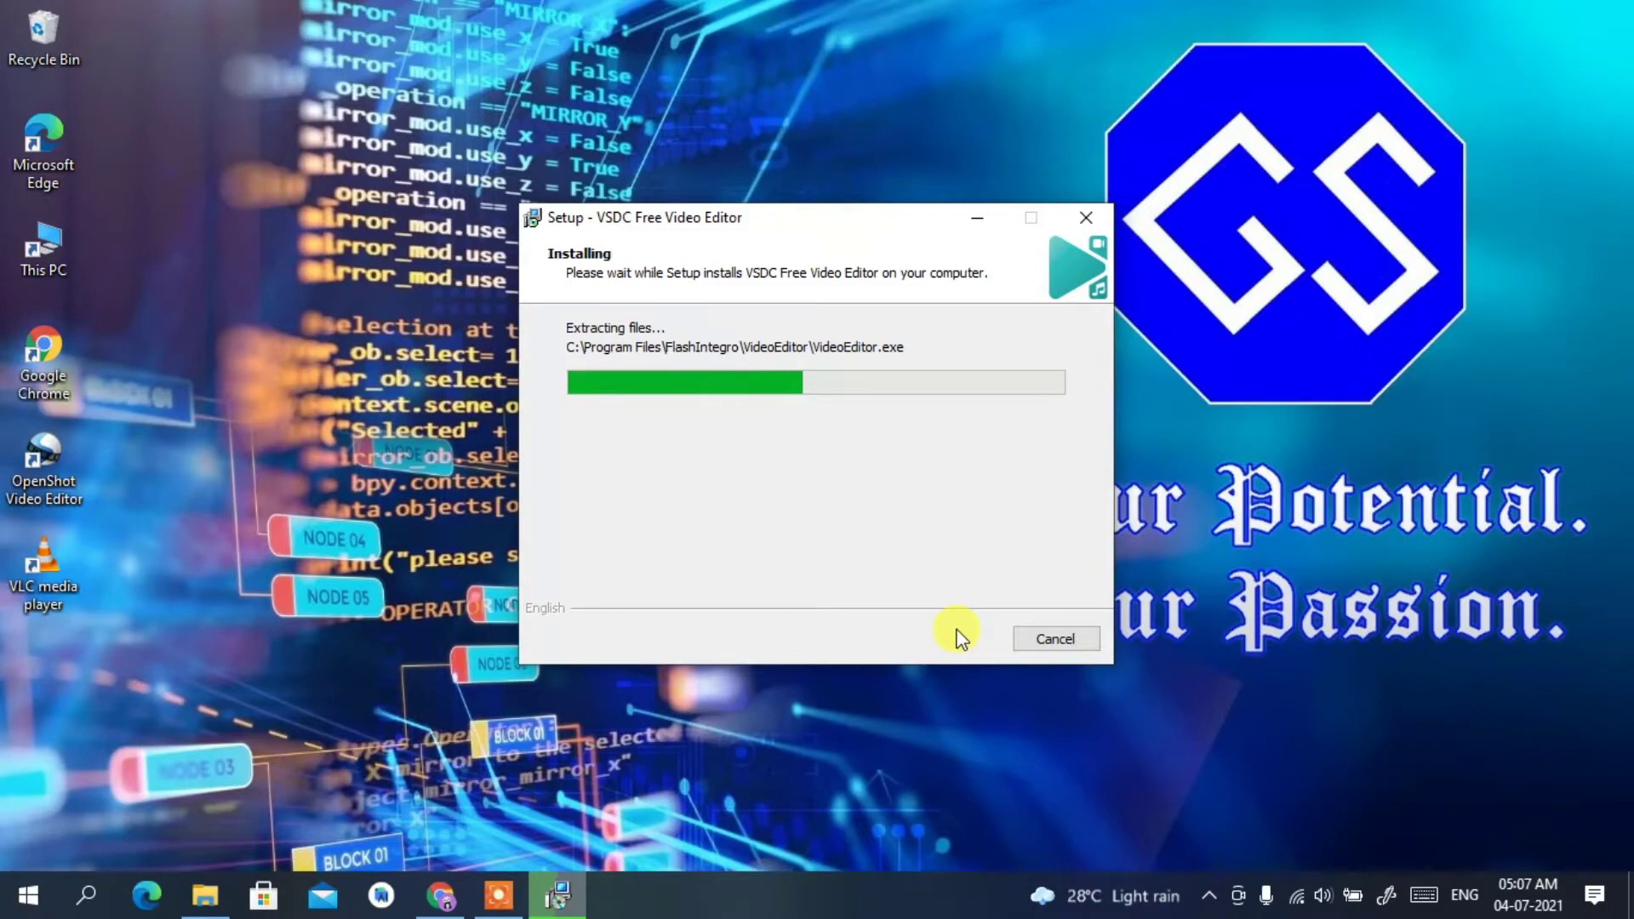
pyautogui.click(954, 638)
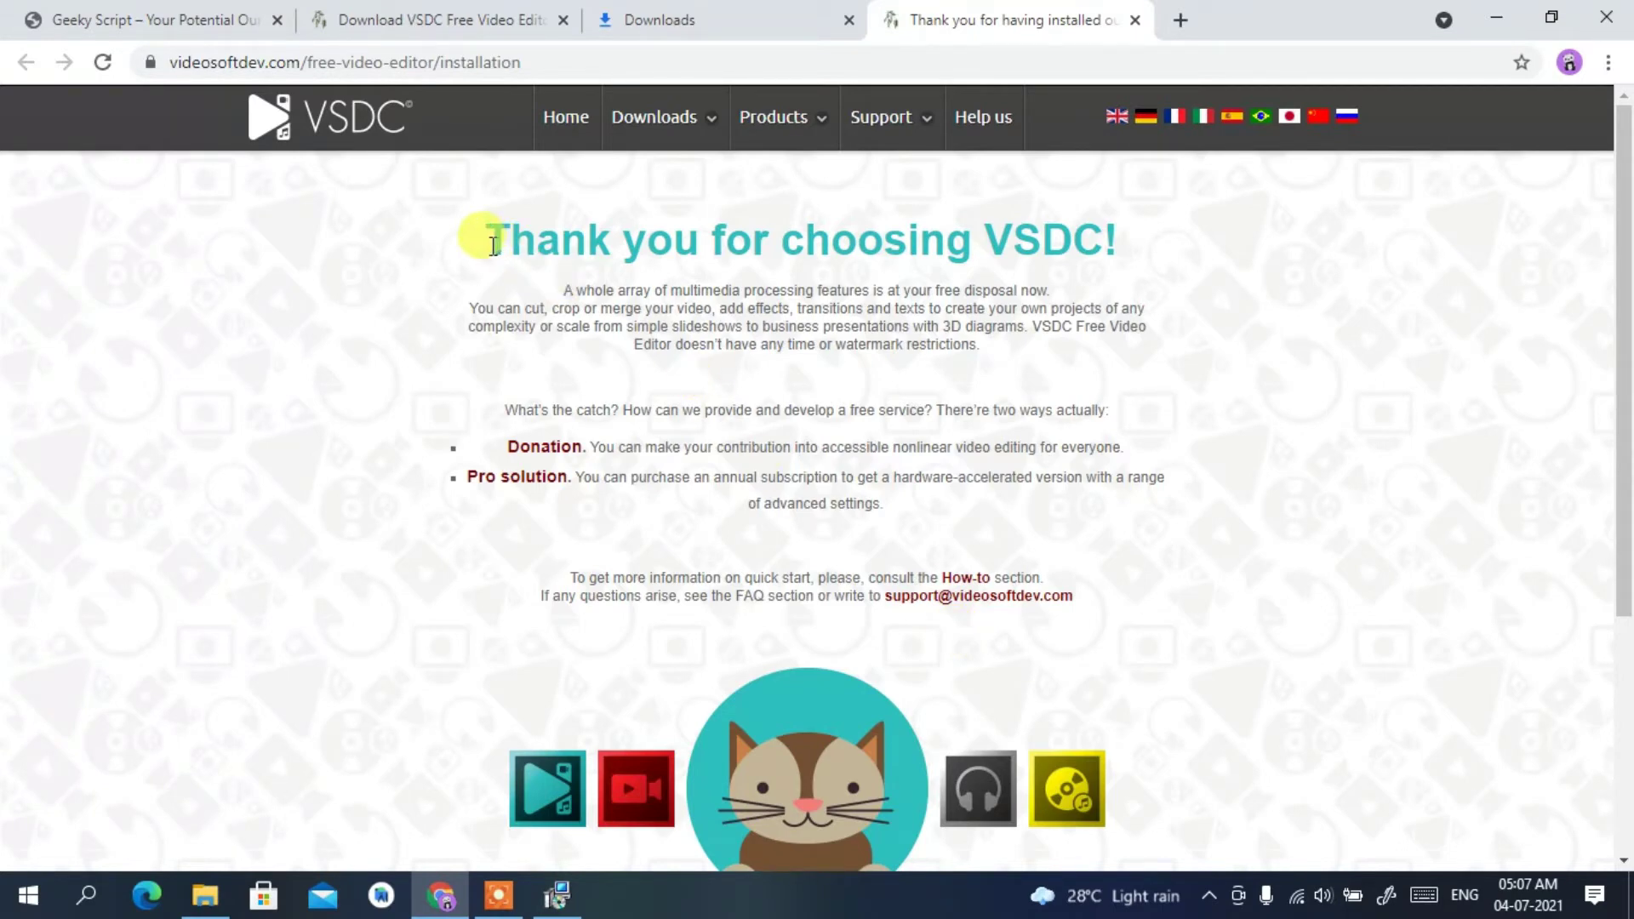
# Highlight the thank-you heading text, then minimize Chrome to return to the setup wizard
pyautogui.moveTo(494, 246); pyautogui.dragTo(1059, 302)
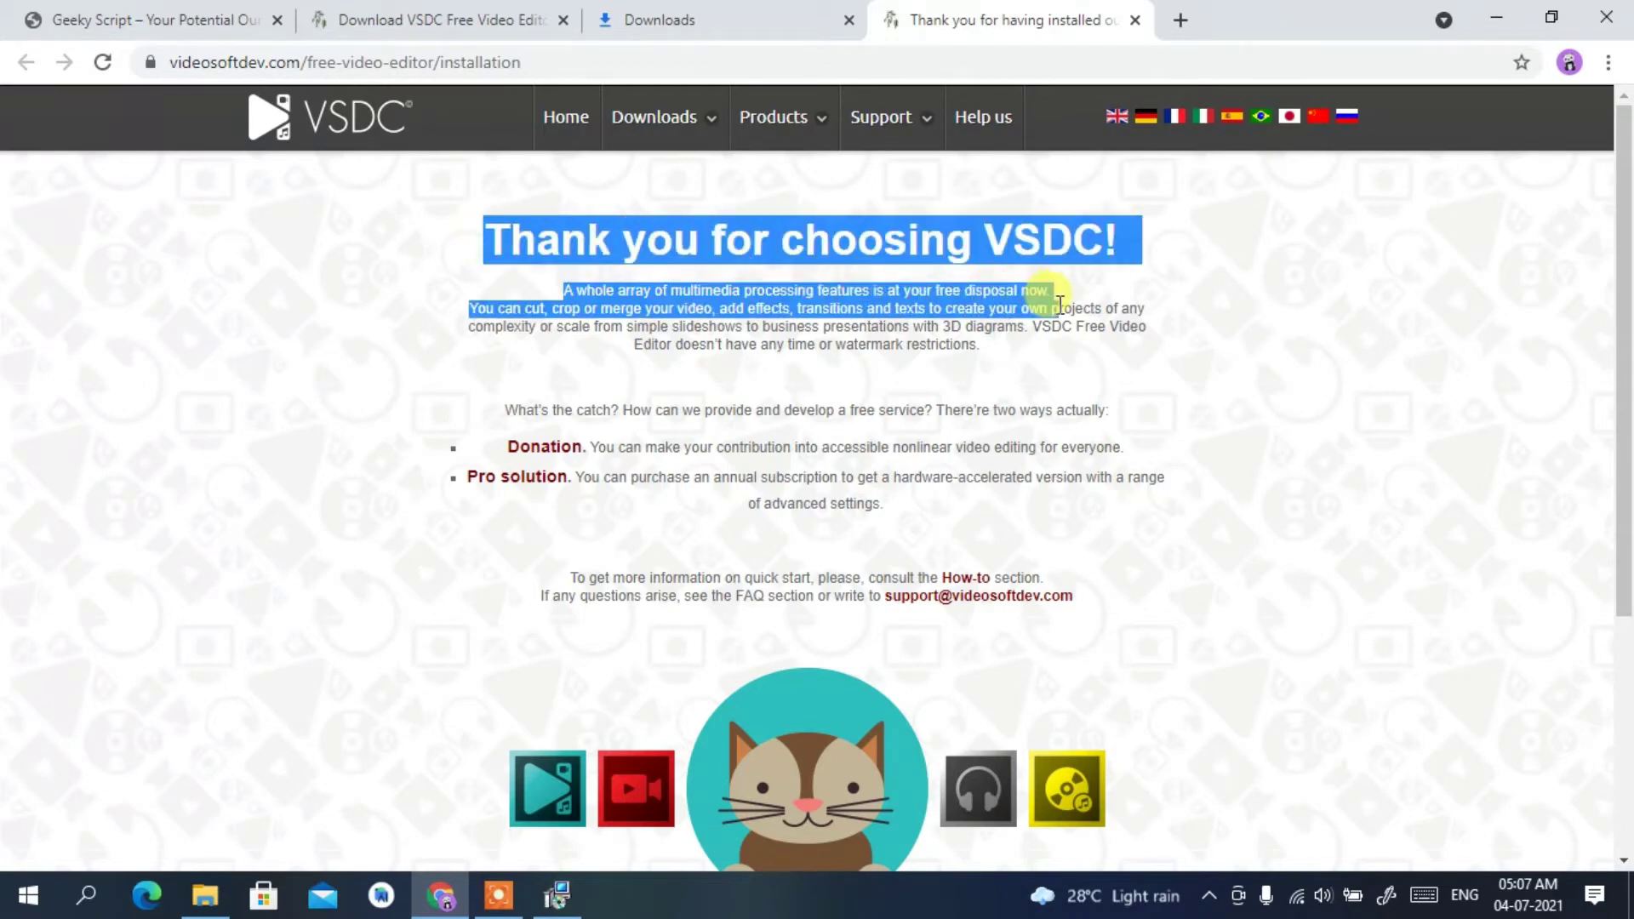
pyautogui.click(1494, 24)
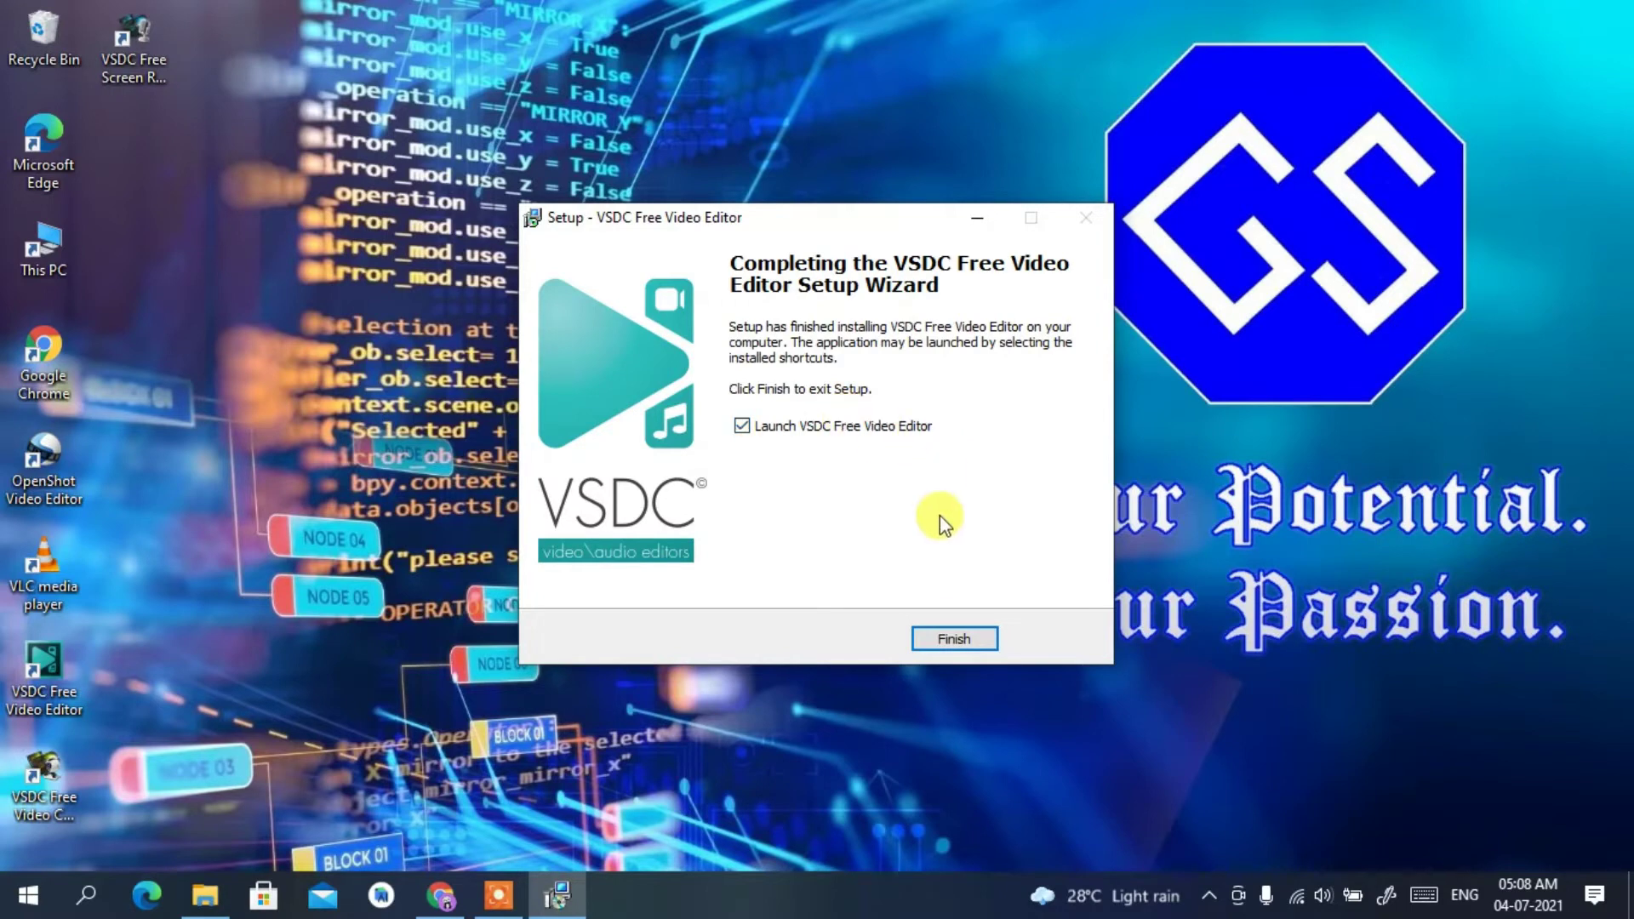
# Finish setup to launch the editor, view the 'Open a new project' help, then minimize Chrome
pyautogui.click(951, 639)
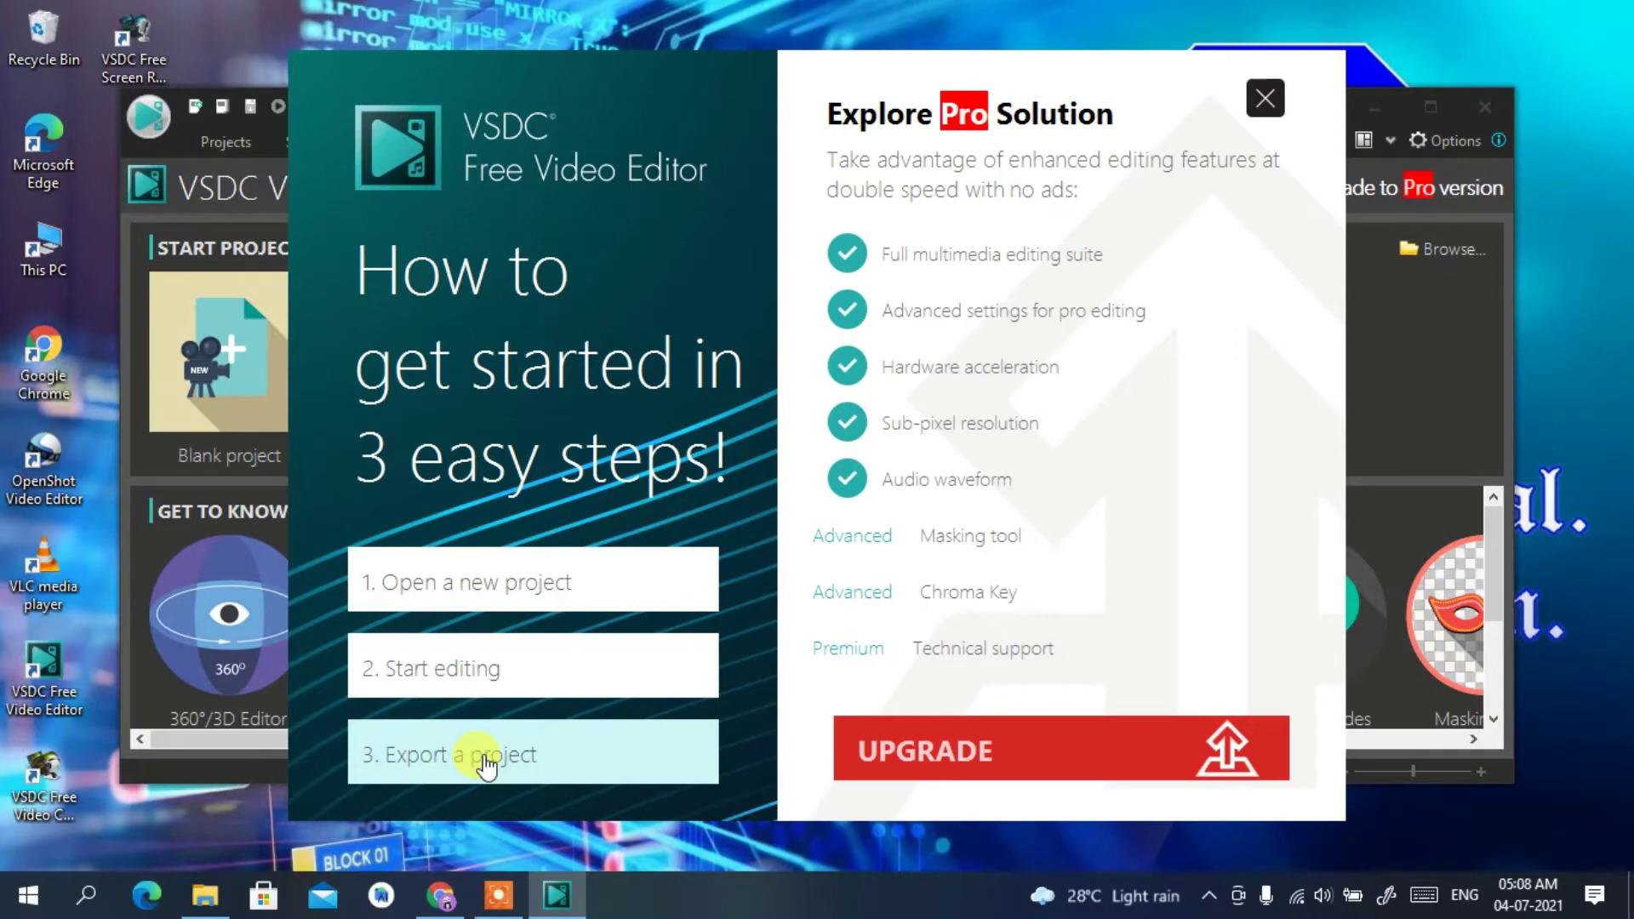
pyautogui.click(529, 587)
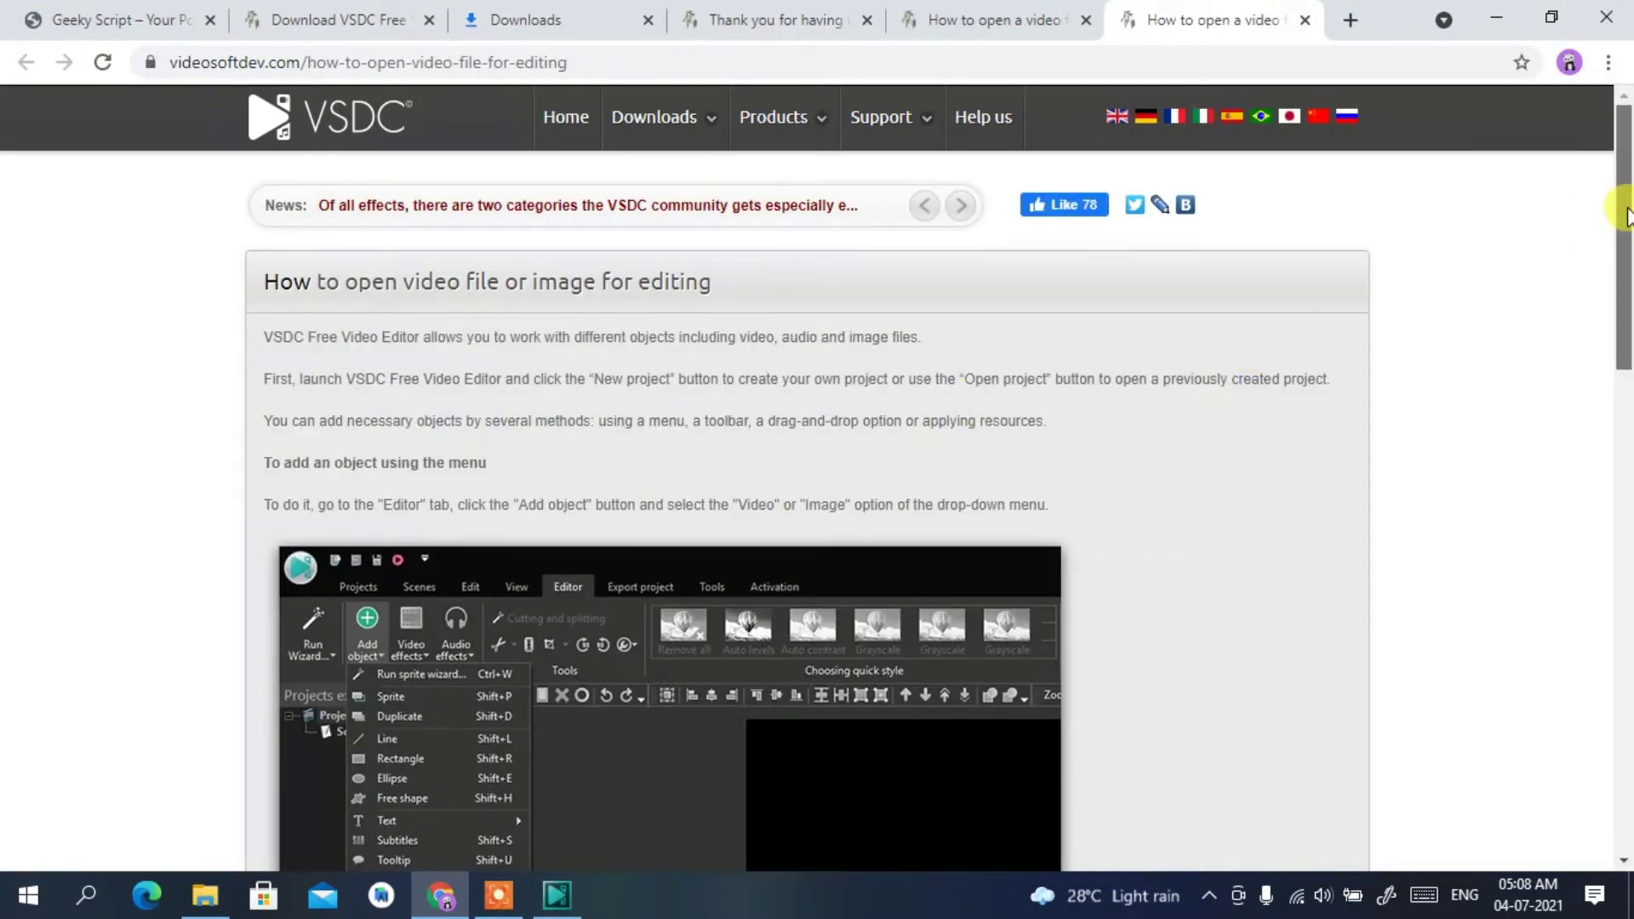
pyautogui.scroll(-15, 1604, 207)
pyautogui.click(1485, 25)
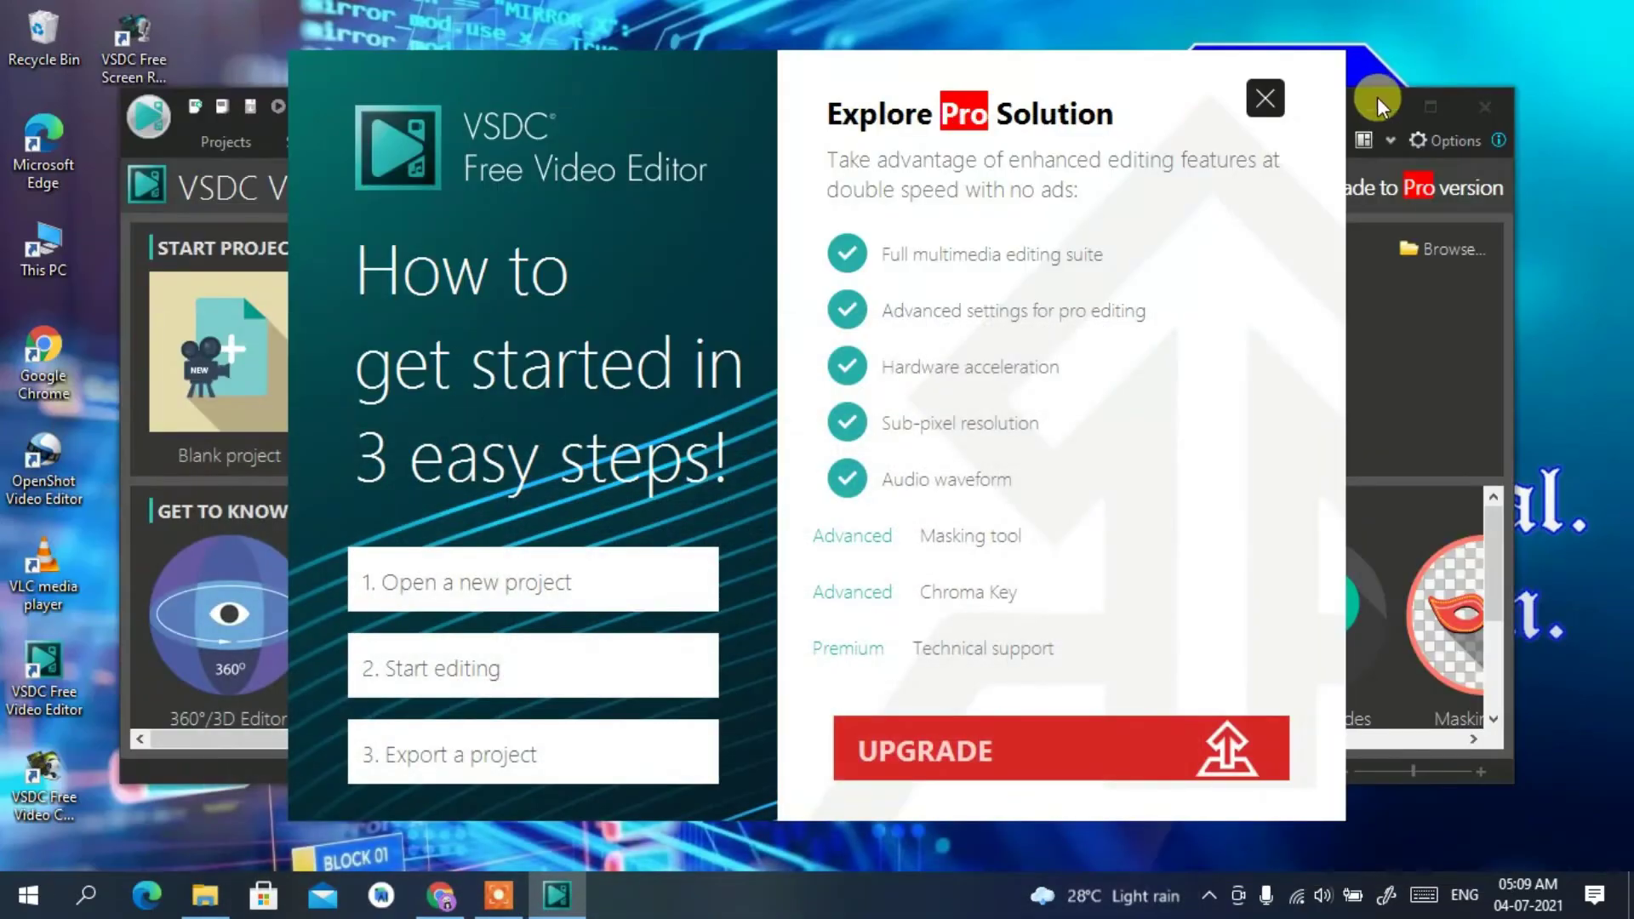
# Close the Explore Pro Solution popup and maximize the VSDC Video Editor window
pyautogui.click(1261, 98)
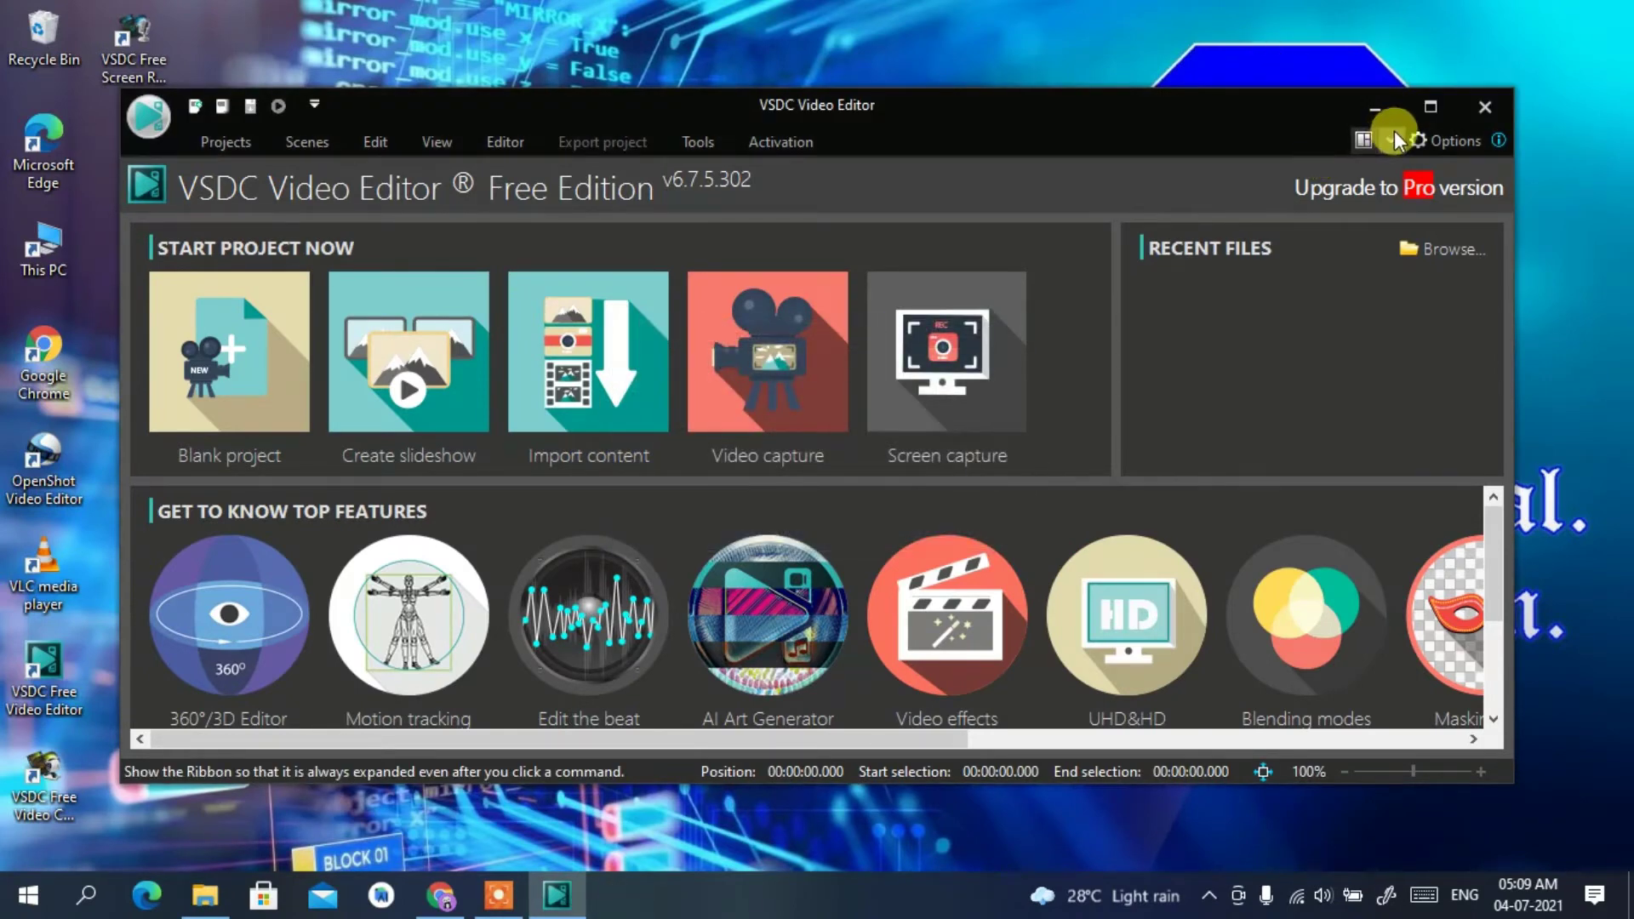
pyautogui.click(1431, 106)
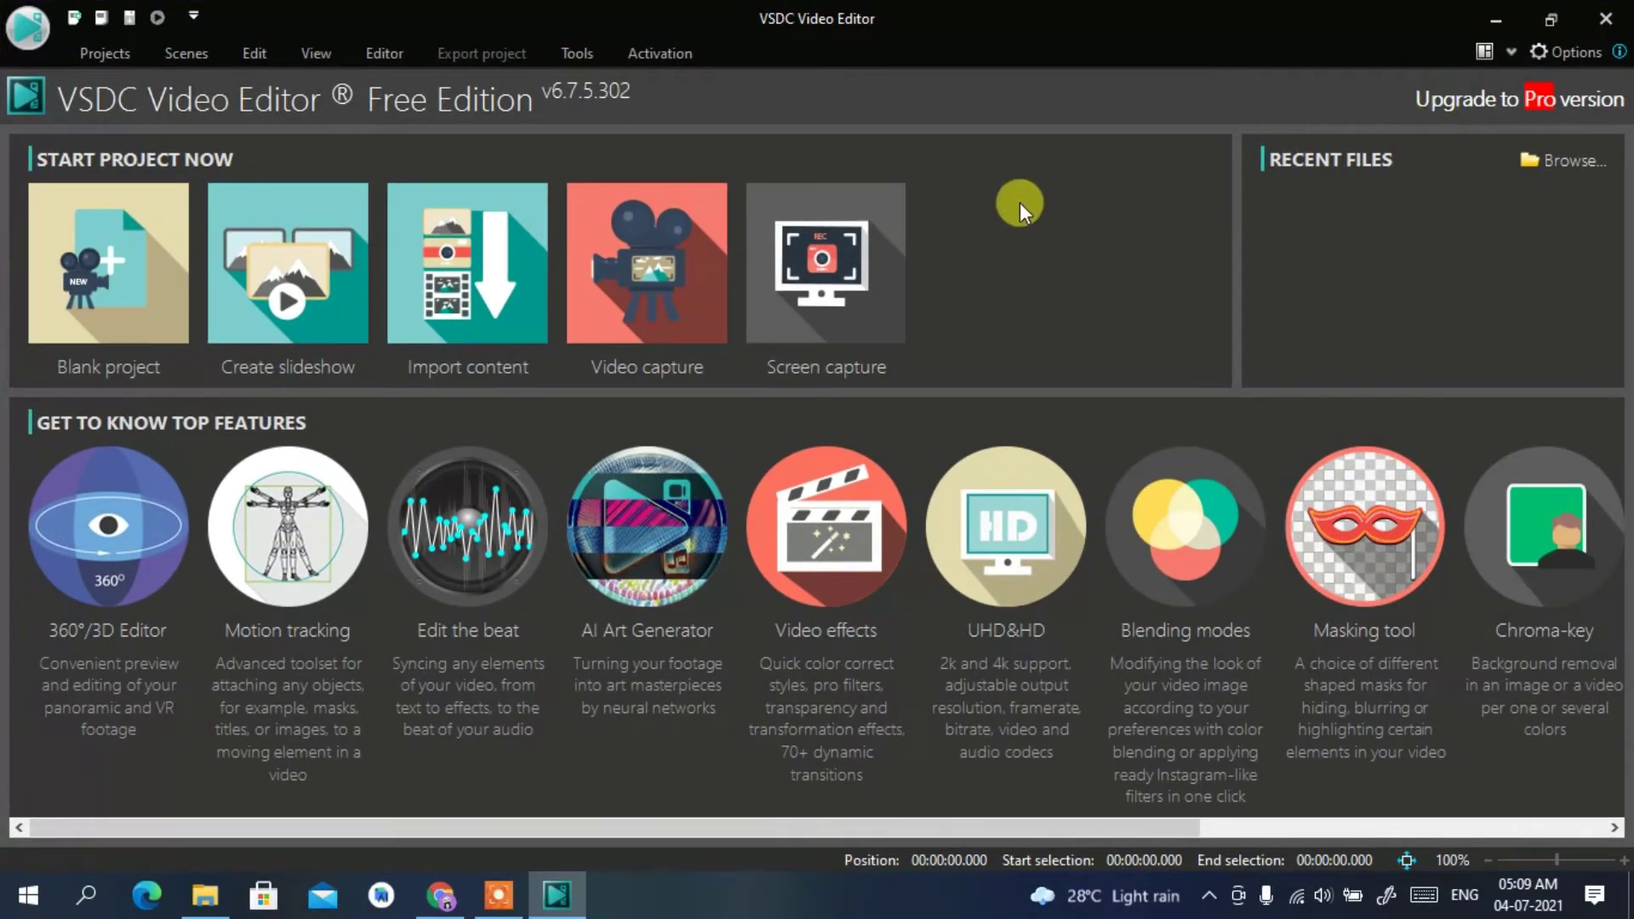
# Start a screen capture, keeping the recommended format and default save folder
pyautogui.click(859, 266)
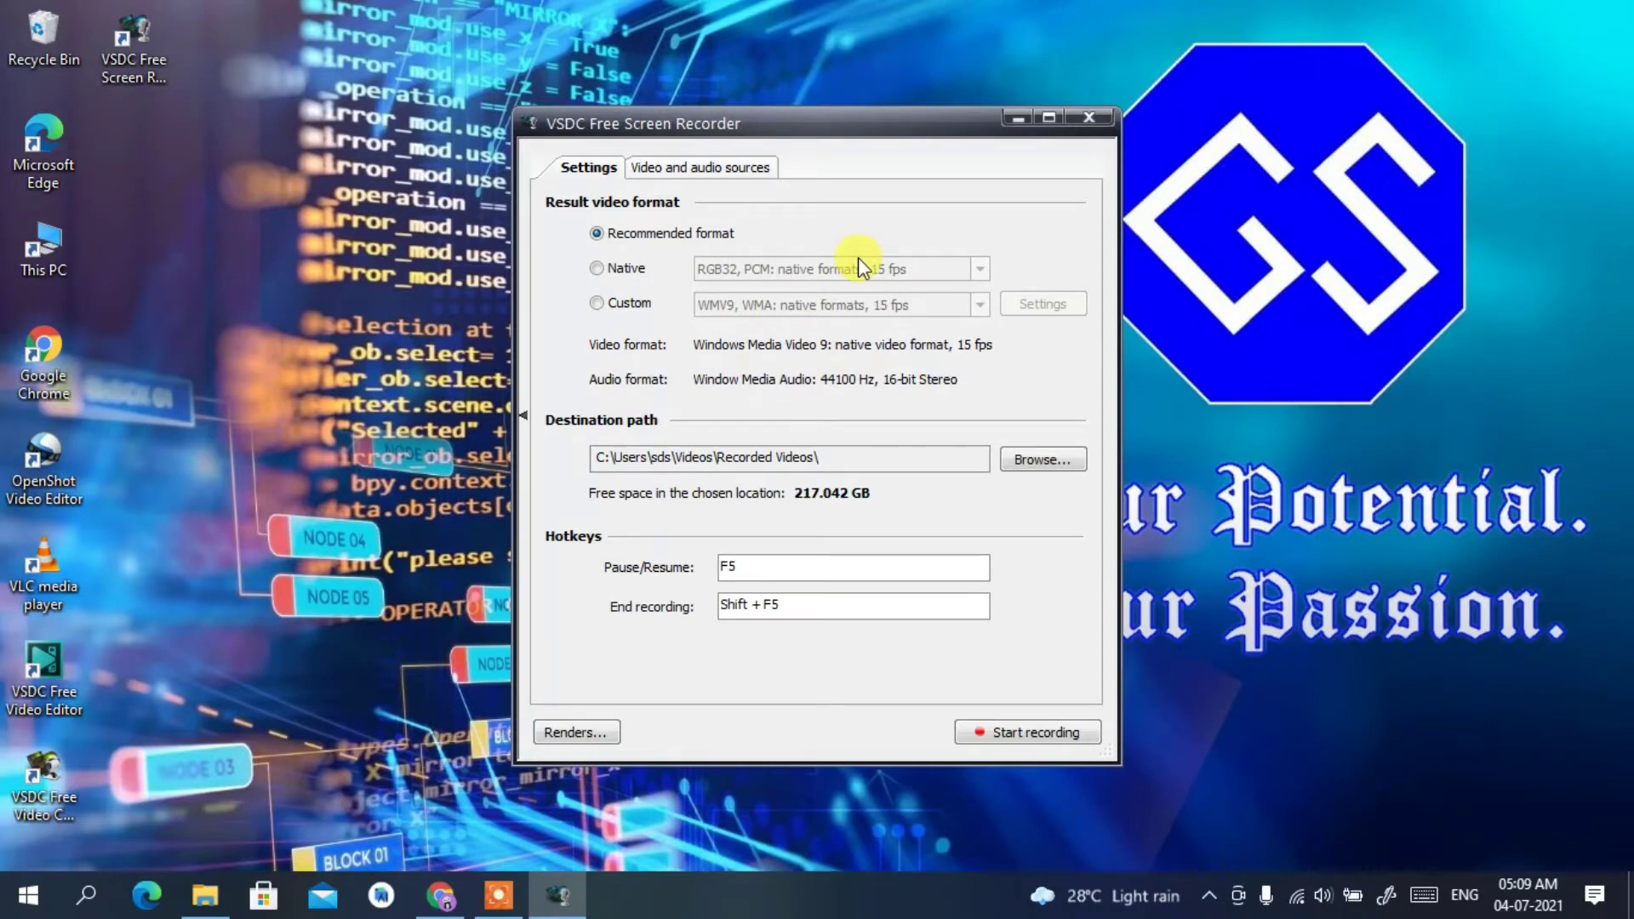
pyautogui.moveTo(847, 459); pyautogui.dragTo(511, 458)
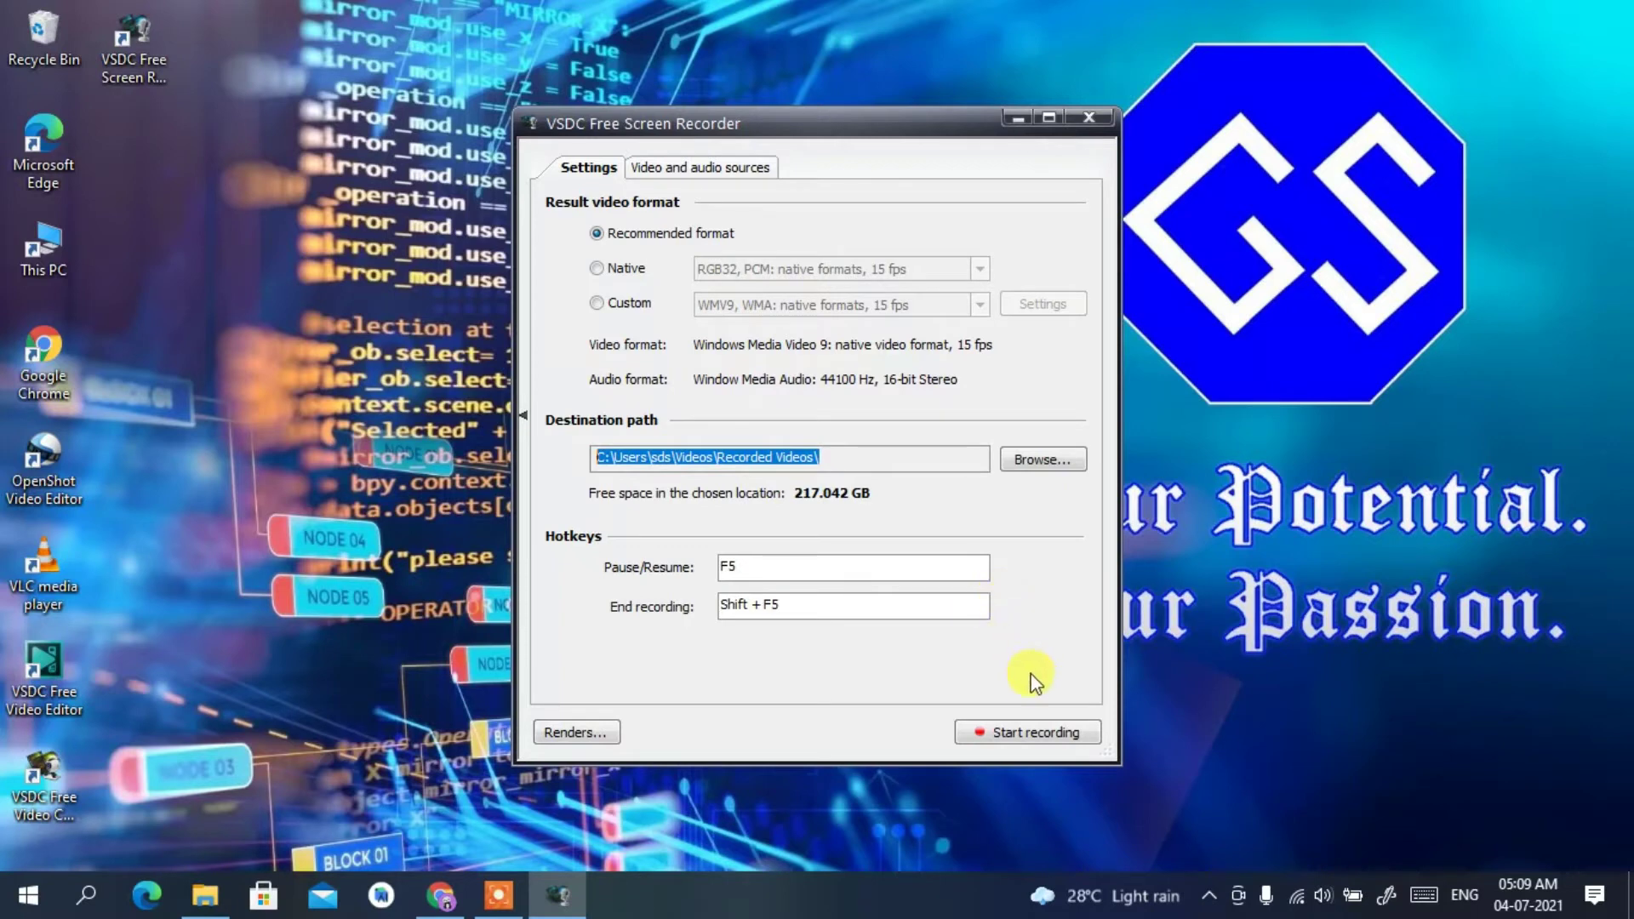
pyautogui.click(1031, 732)
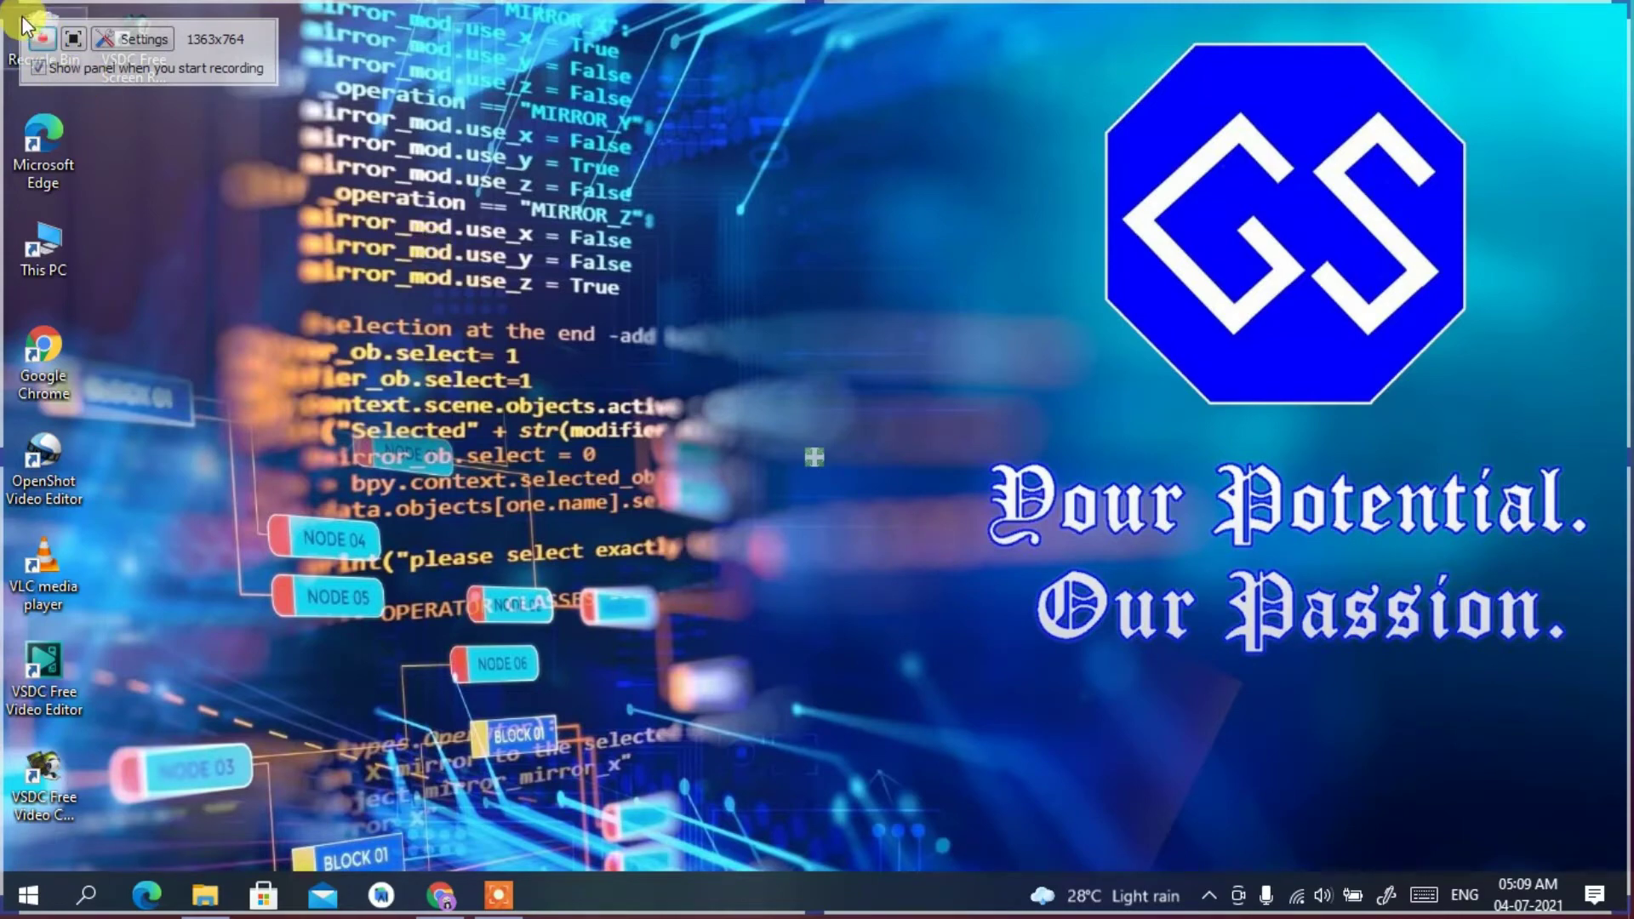
# Stretch the capture frame's top-left and bottom-right corners to the screen edges and begin recording
pyautogui.moveTo(26, 27); pyautogui.dragTo(2, 1)
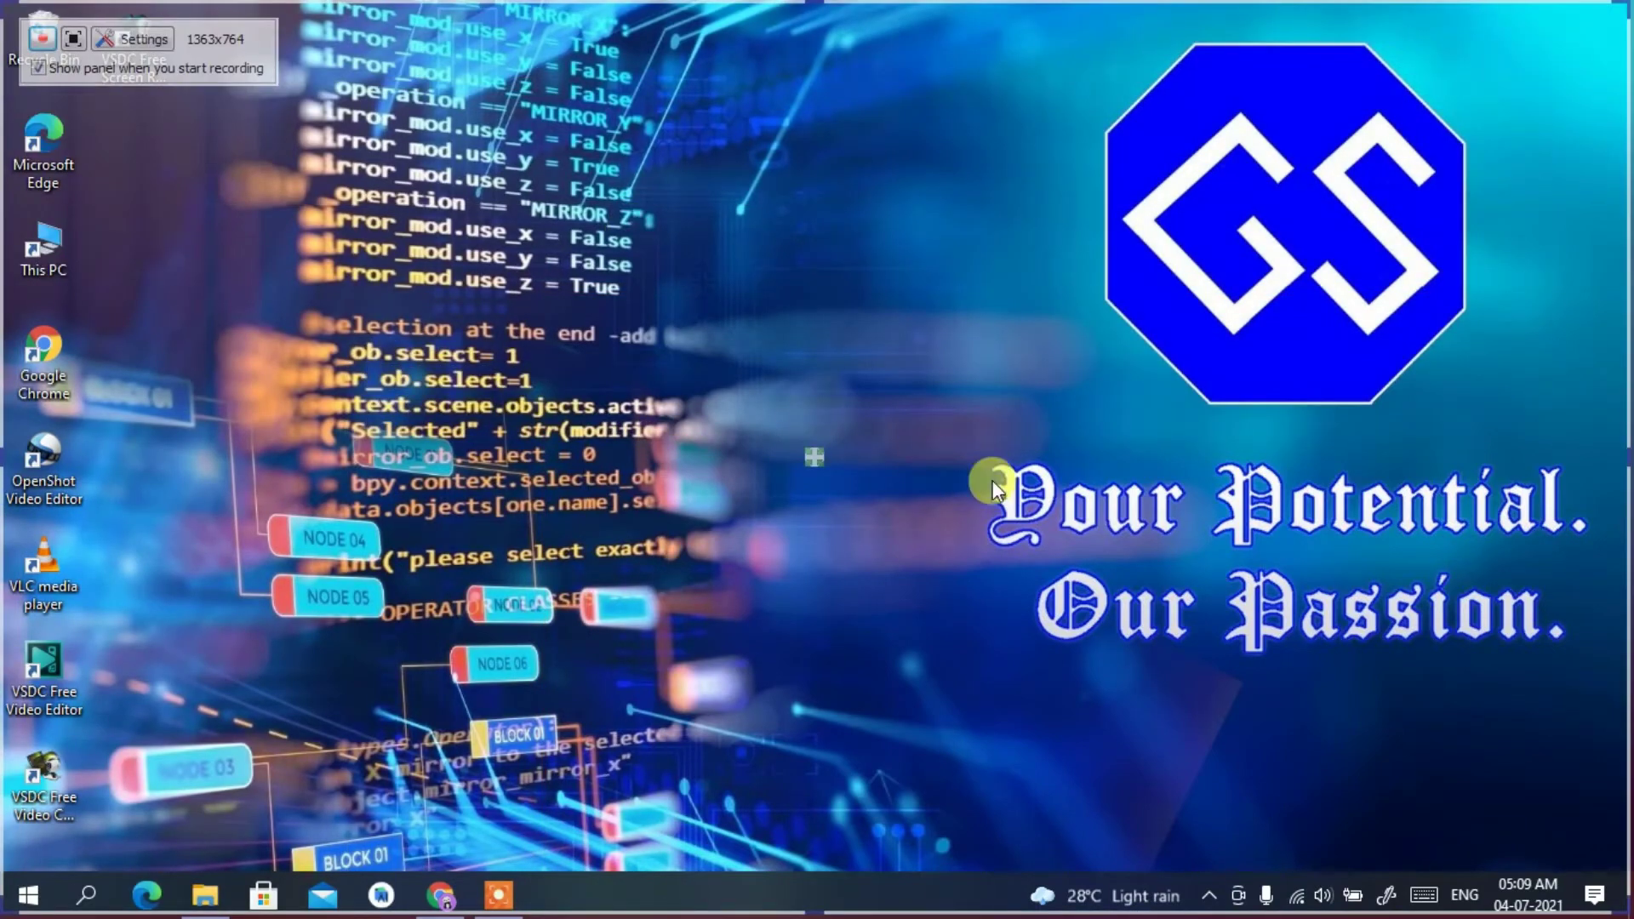
pyautogui.moveTo(1614, 900)
pyautogui.mouseDown()
pyautogui.moveTo(1453, 746)
pyautogui.moveTo(1623, 909)
pyautogui.mouseUp()
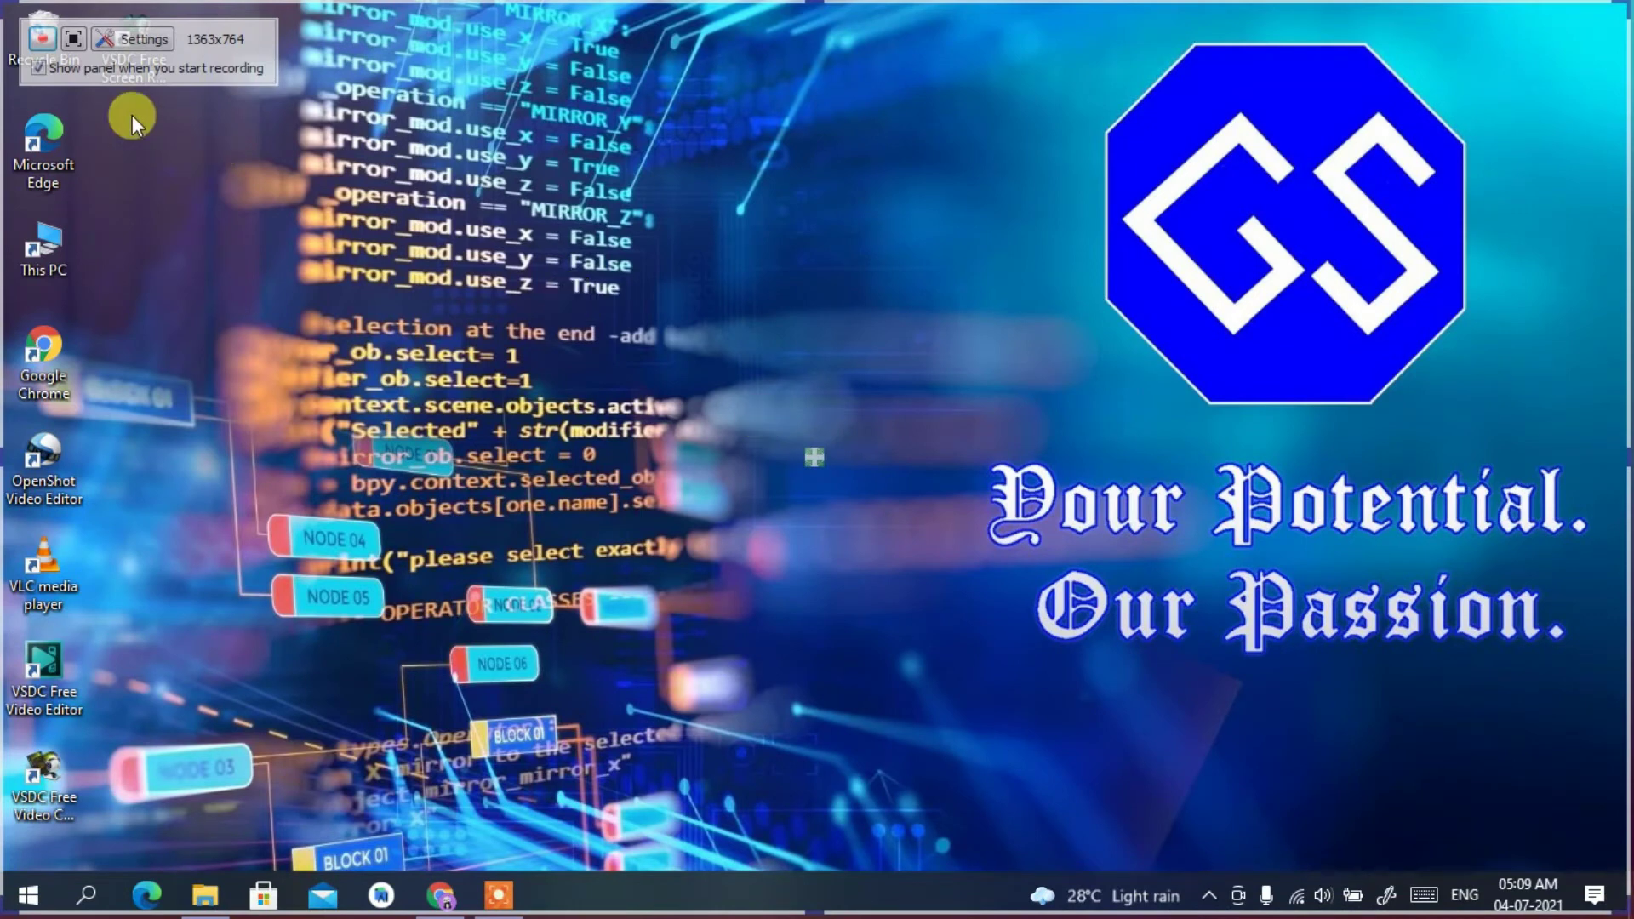
pyautogui.click(50, 47)
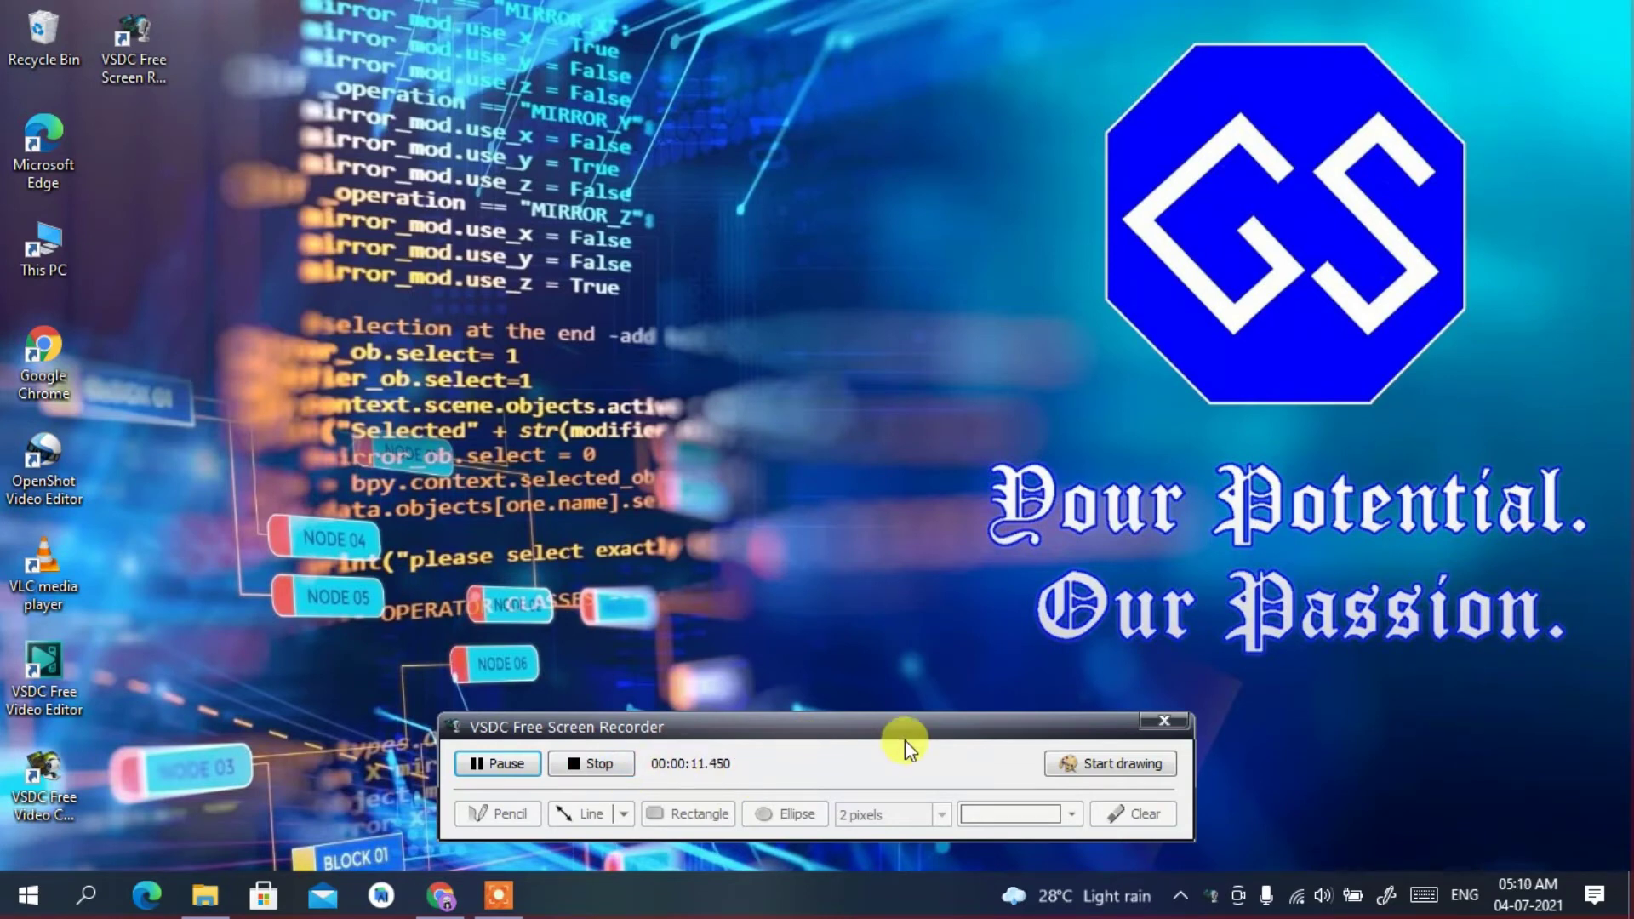
pyautogui.click(1108, 768)
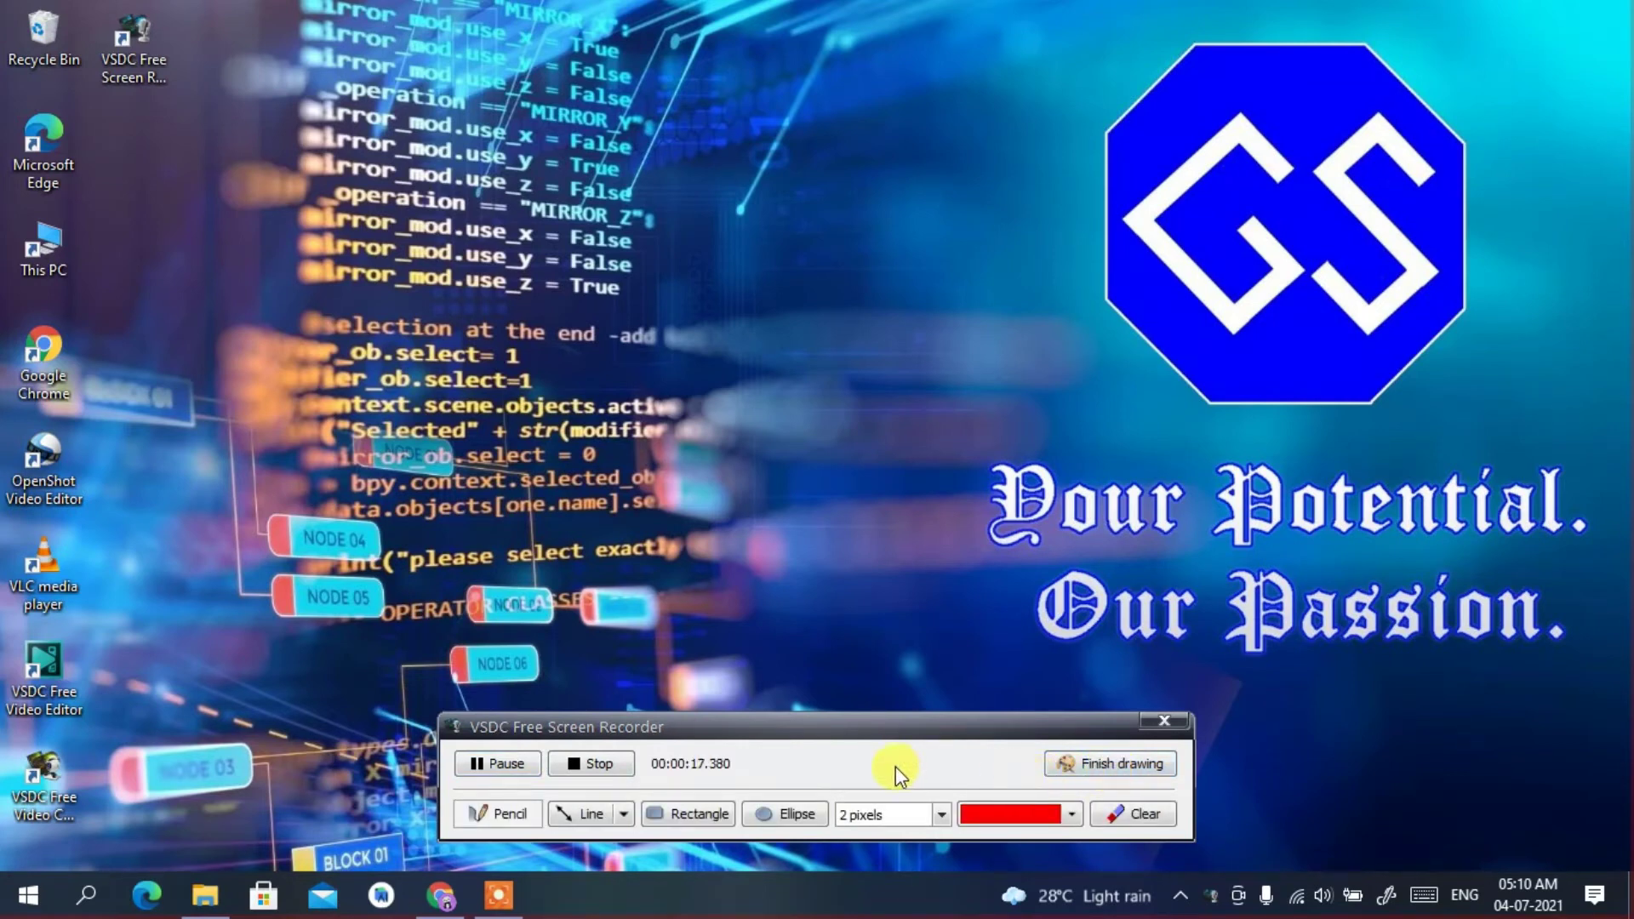
pyautogui.click(525, 813)
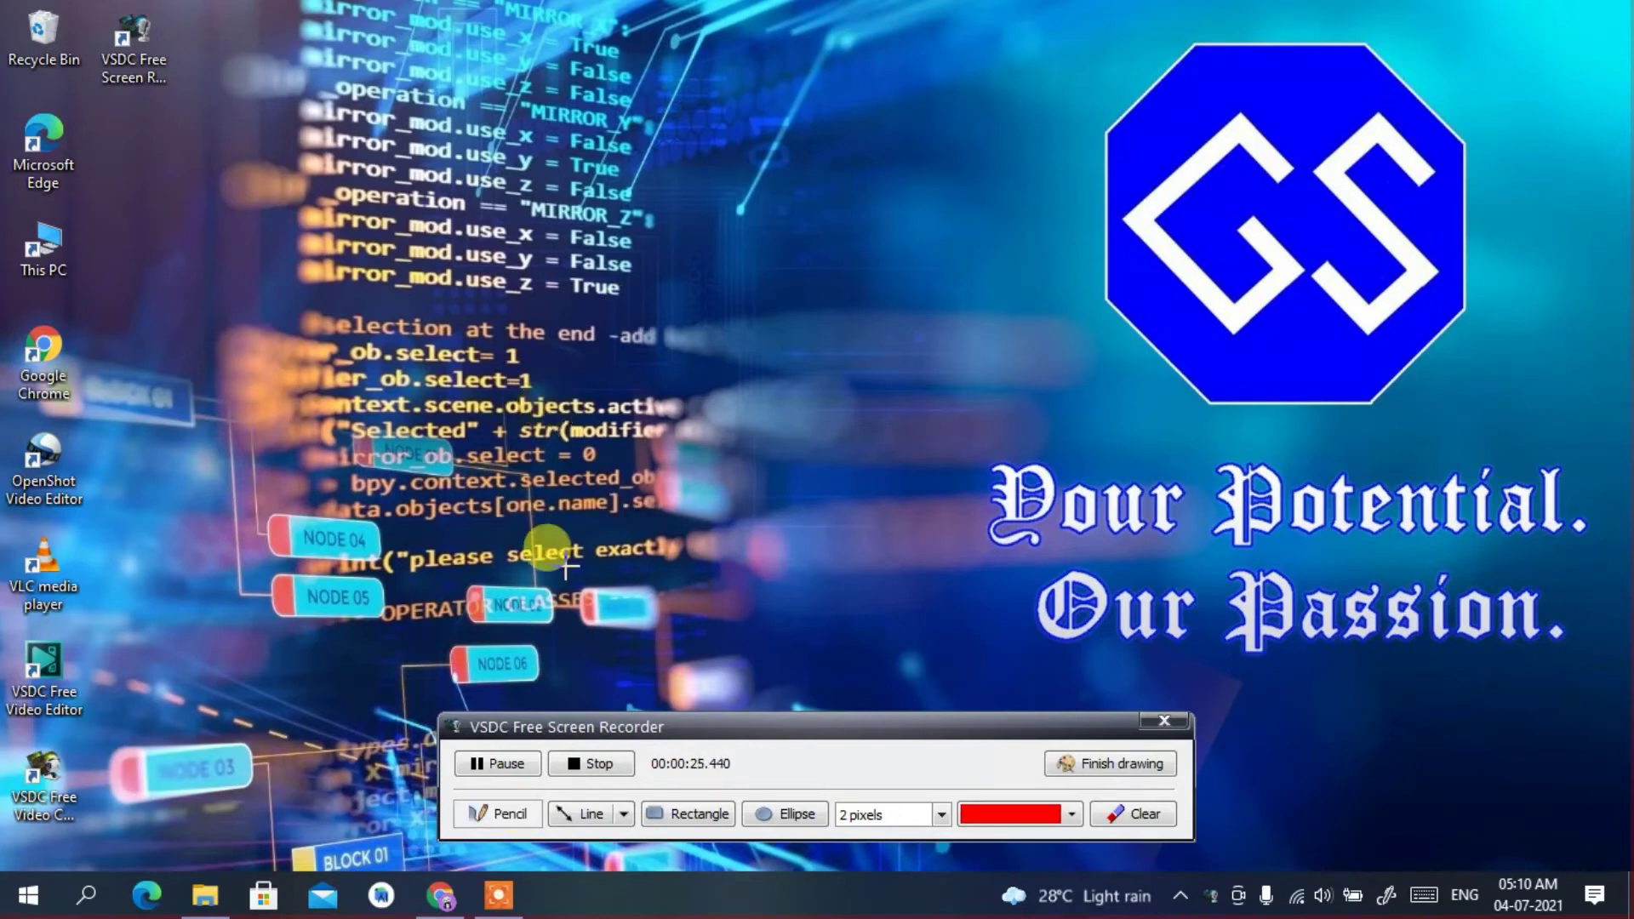
pyautogui.moveTo(521, 393)
pyautogui.mouseDown()
pyautogui.moveTo(640, 330)
pyautogui.moveTo(627, 287)
pyautogui.moveTo(730, 293)
pyautogui.mouseUp()
pyautogui.click(667, 814)
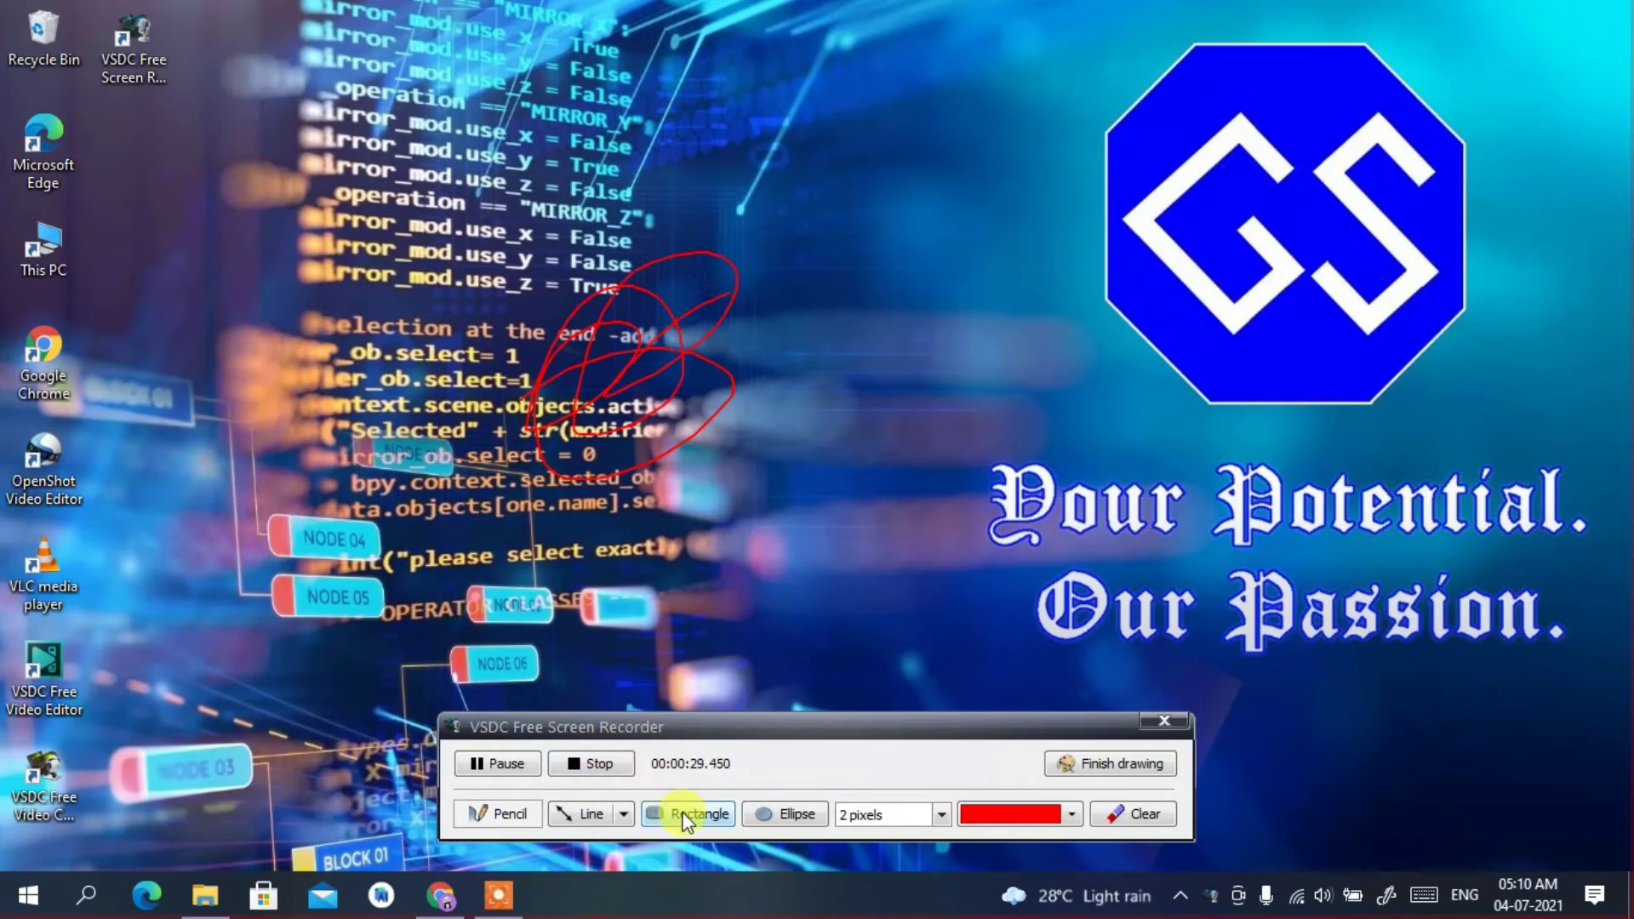
pyautogui.moveTo(536, 223); pyautogui.dragTo(920, 442)
pyautogui.moveTo(787, 308); pyautogui.dragTo(1173, 656)
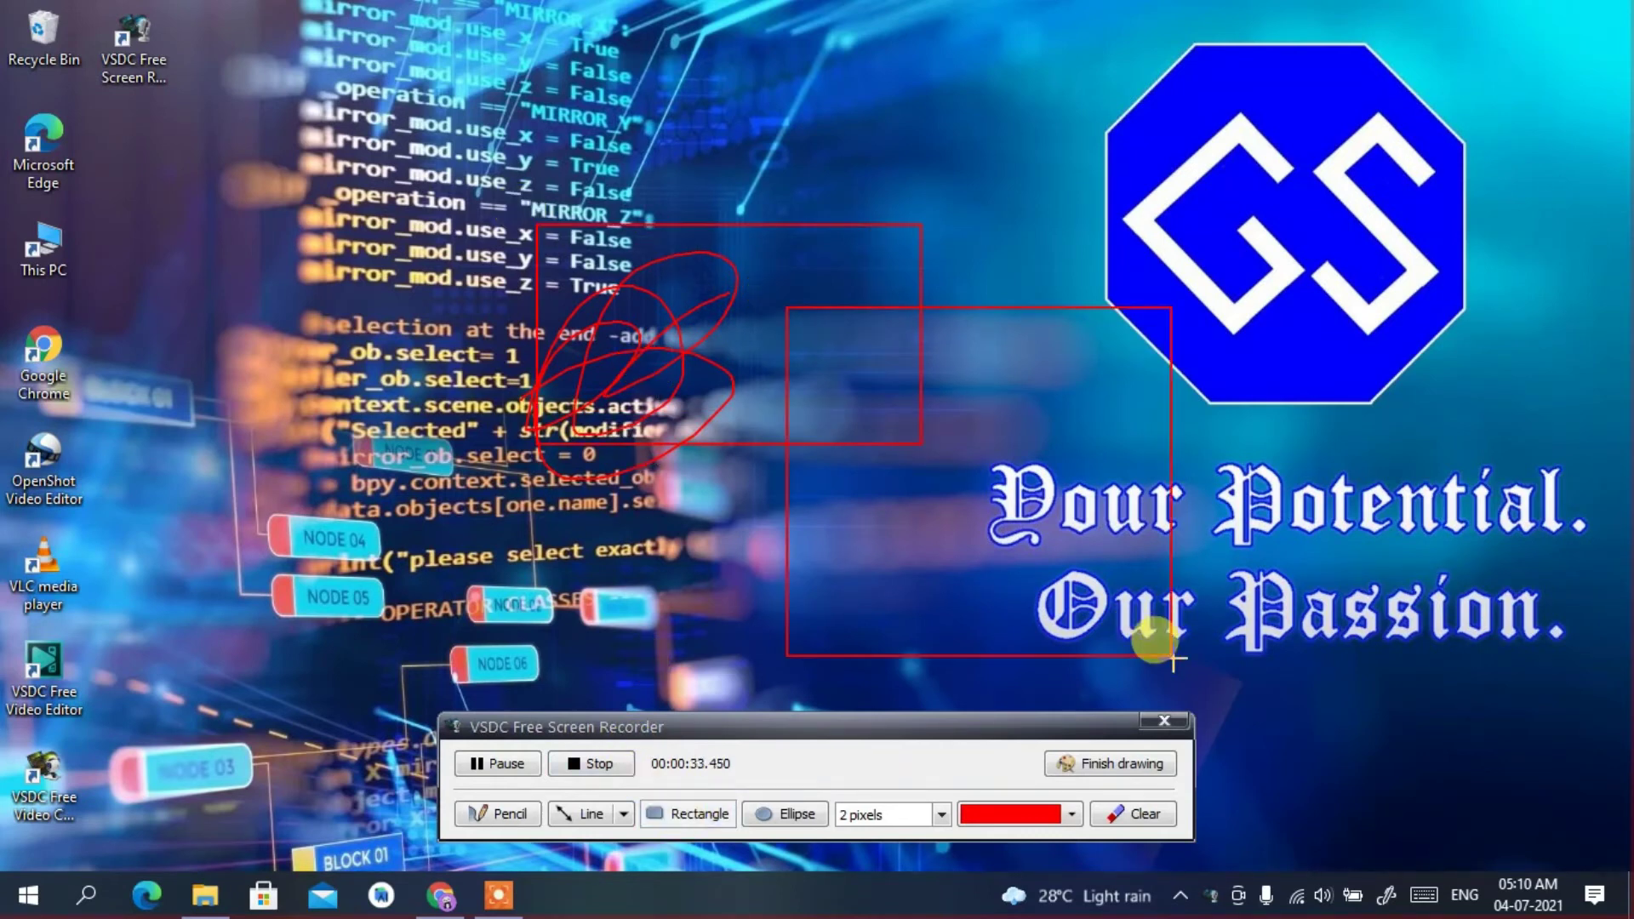
pyautogui.moveTo(851, 415); pyautogui.dragTo(1171, 534)
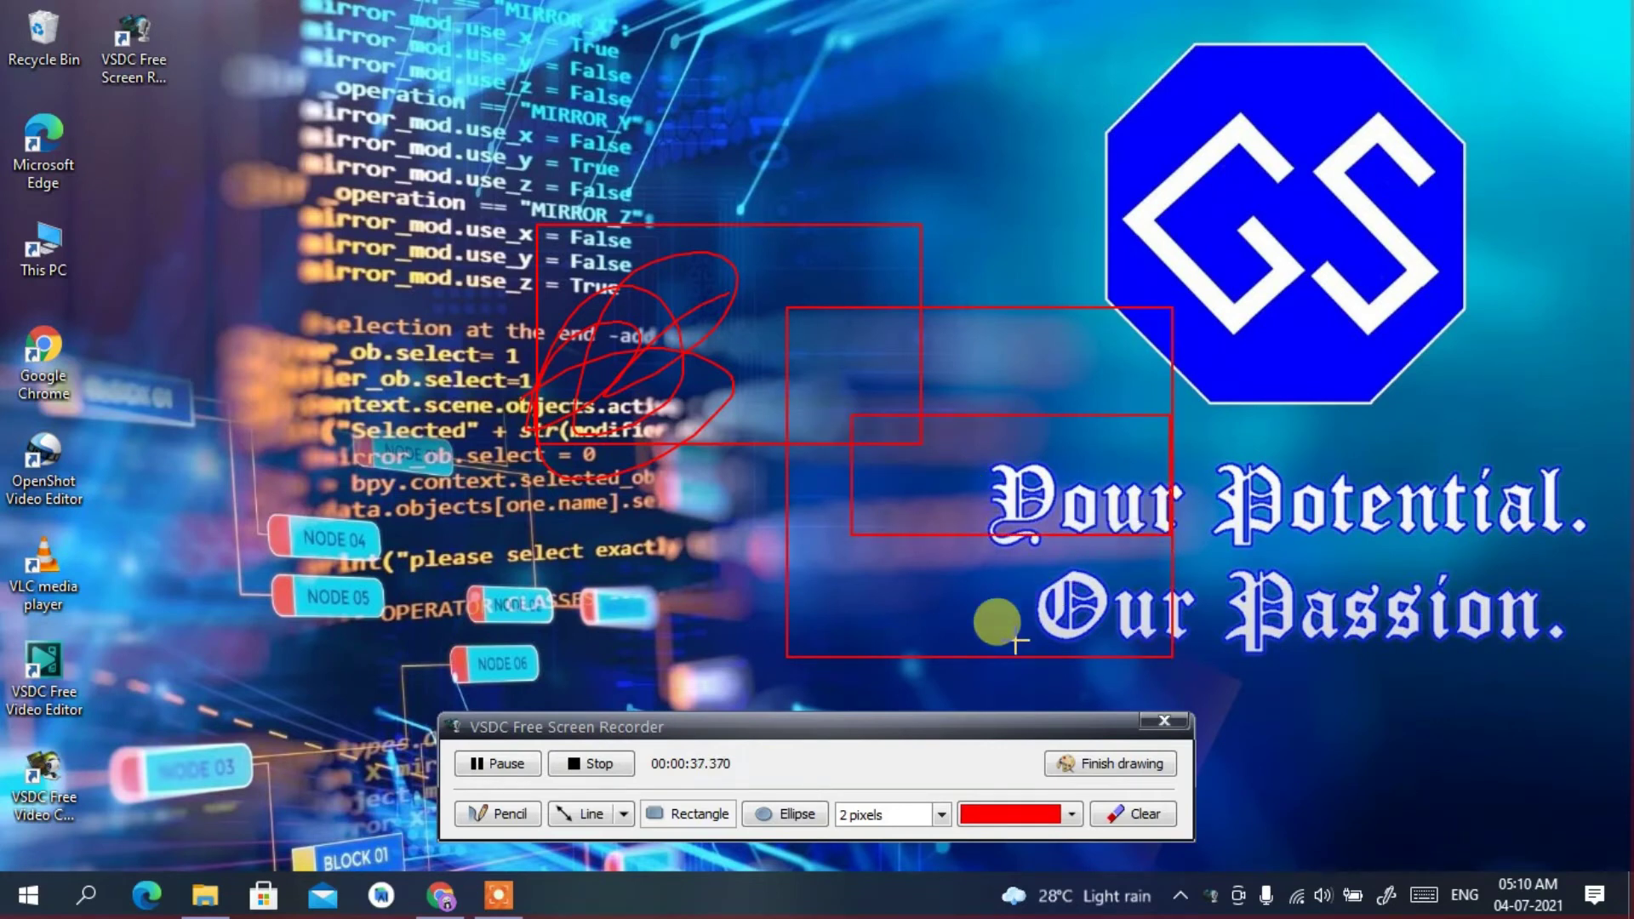
pyautogui.click(1131, 815)
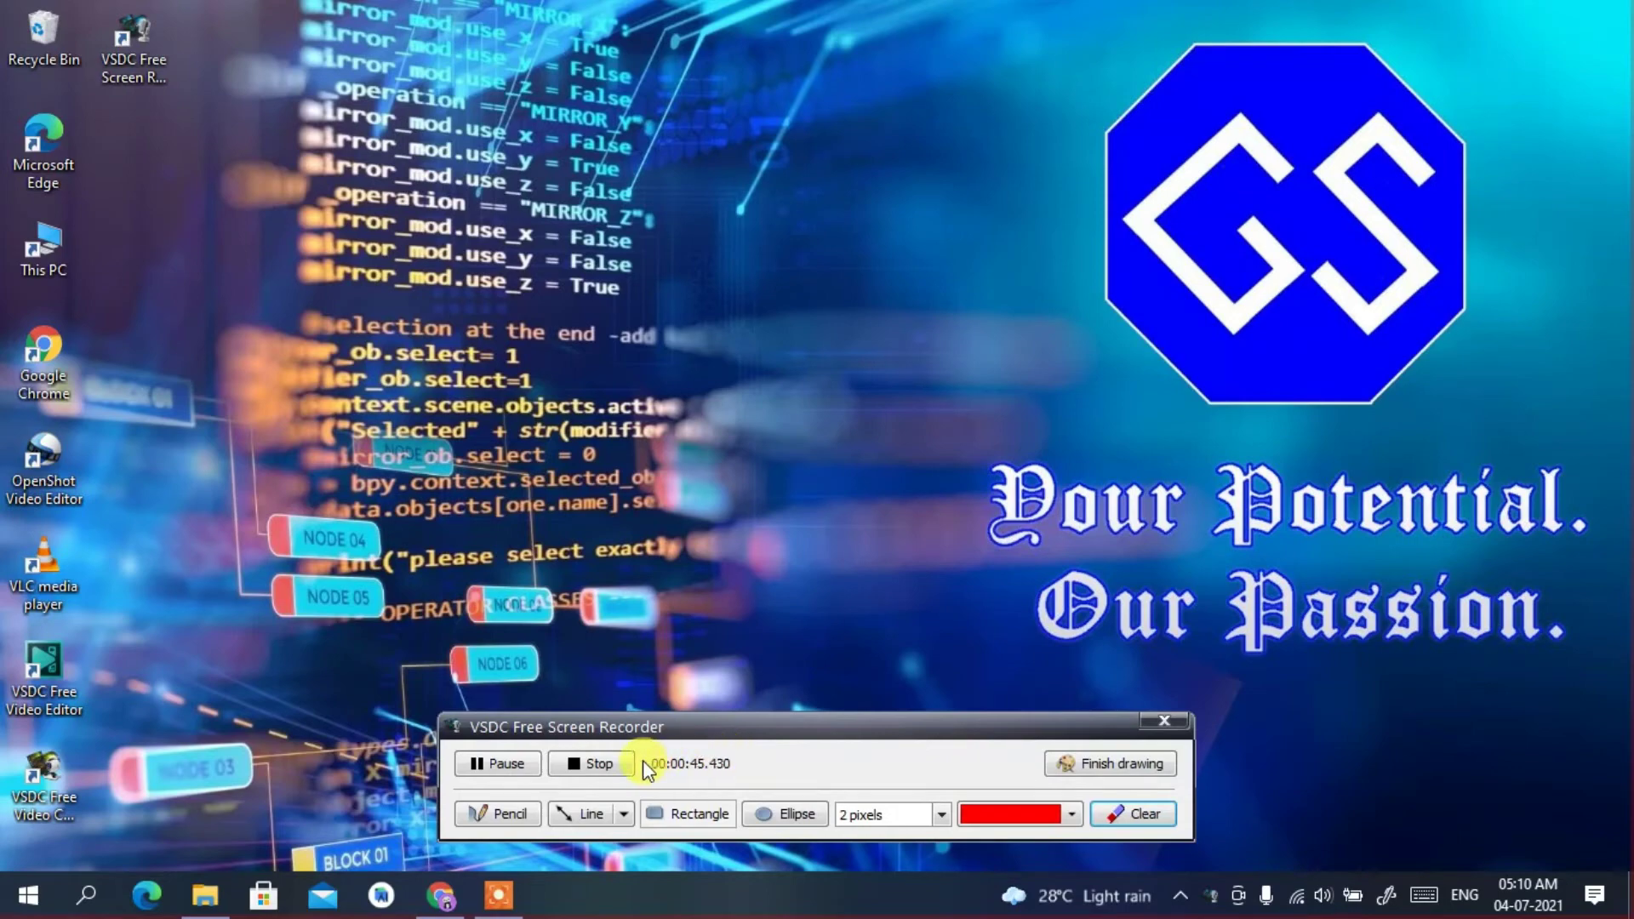
# Stop recording, confirm 'Recording is completed!', and close VSDC Free Screen Recorder
pyautogui.click(610, 761)
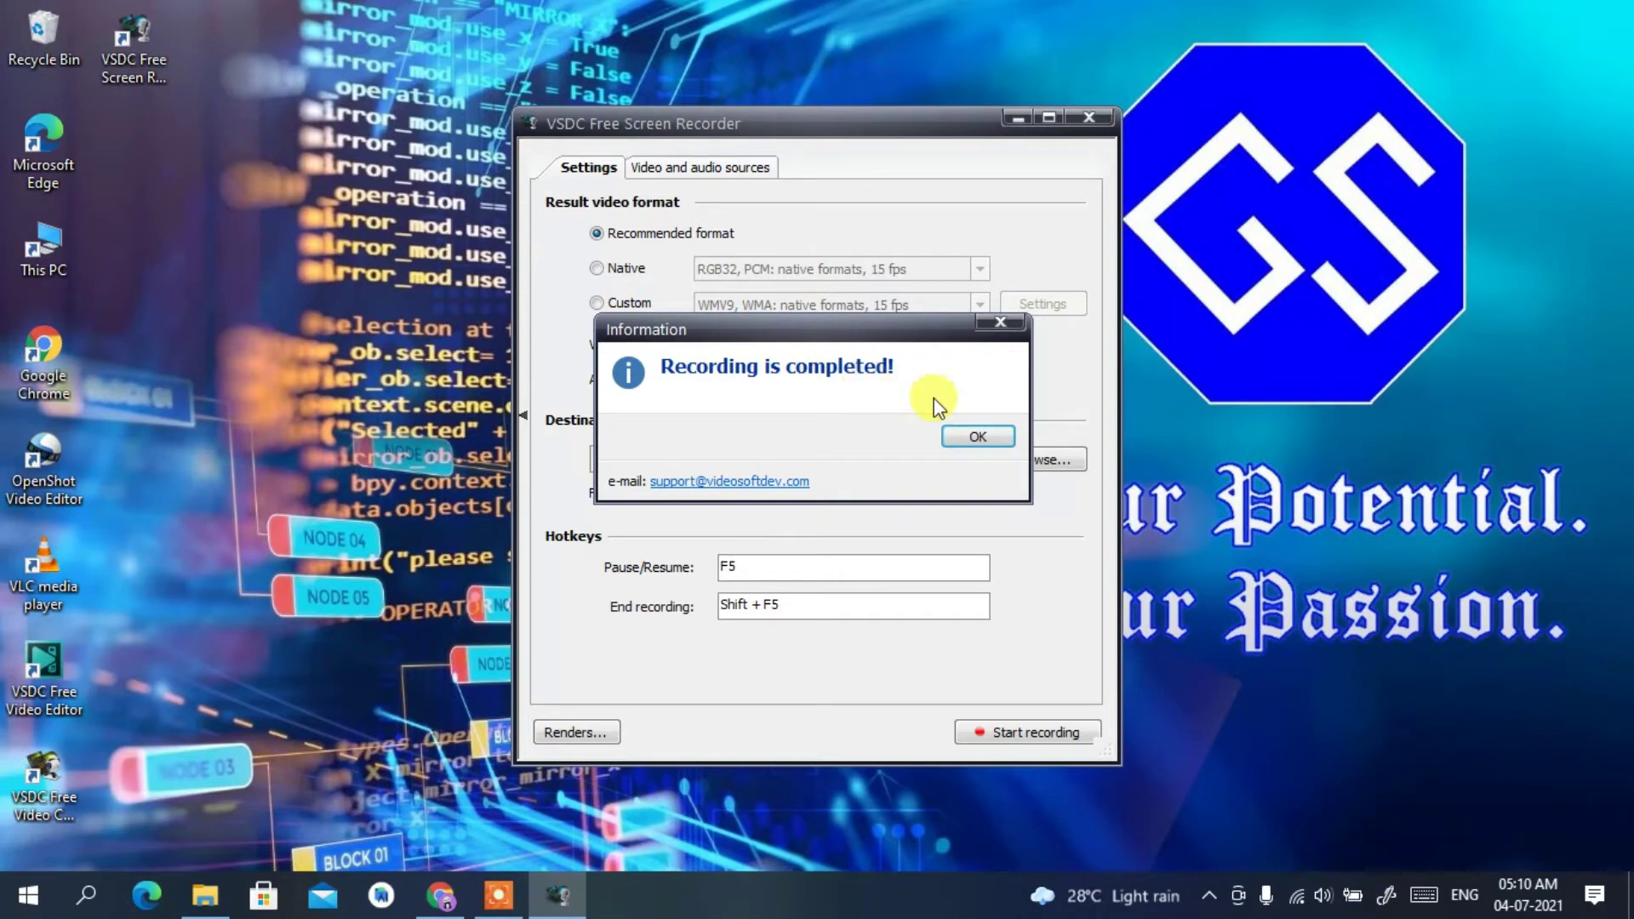
pyautogui.click(977, 436)
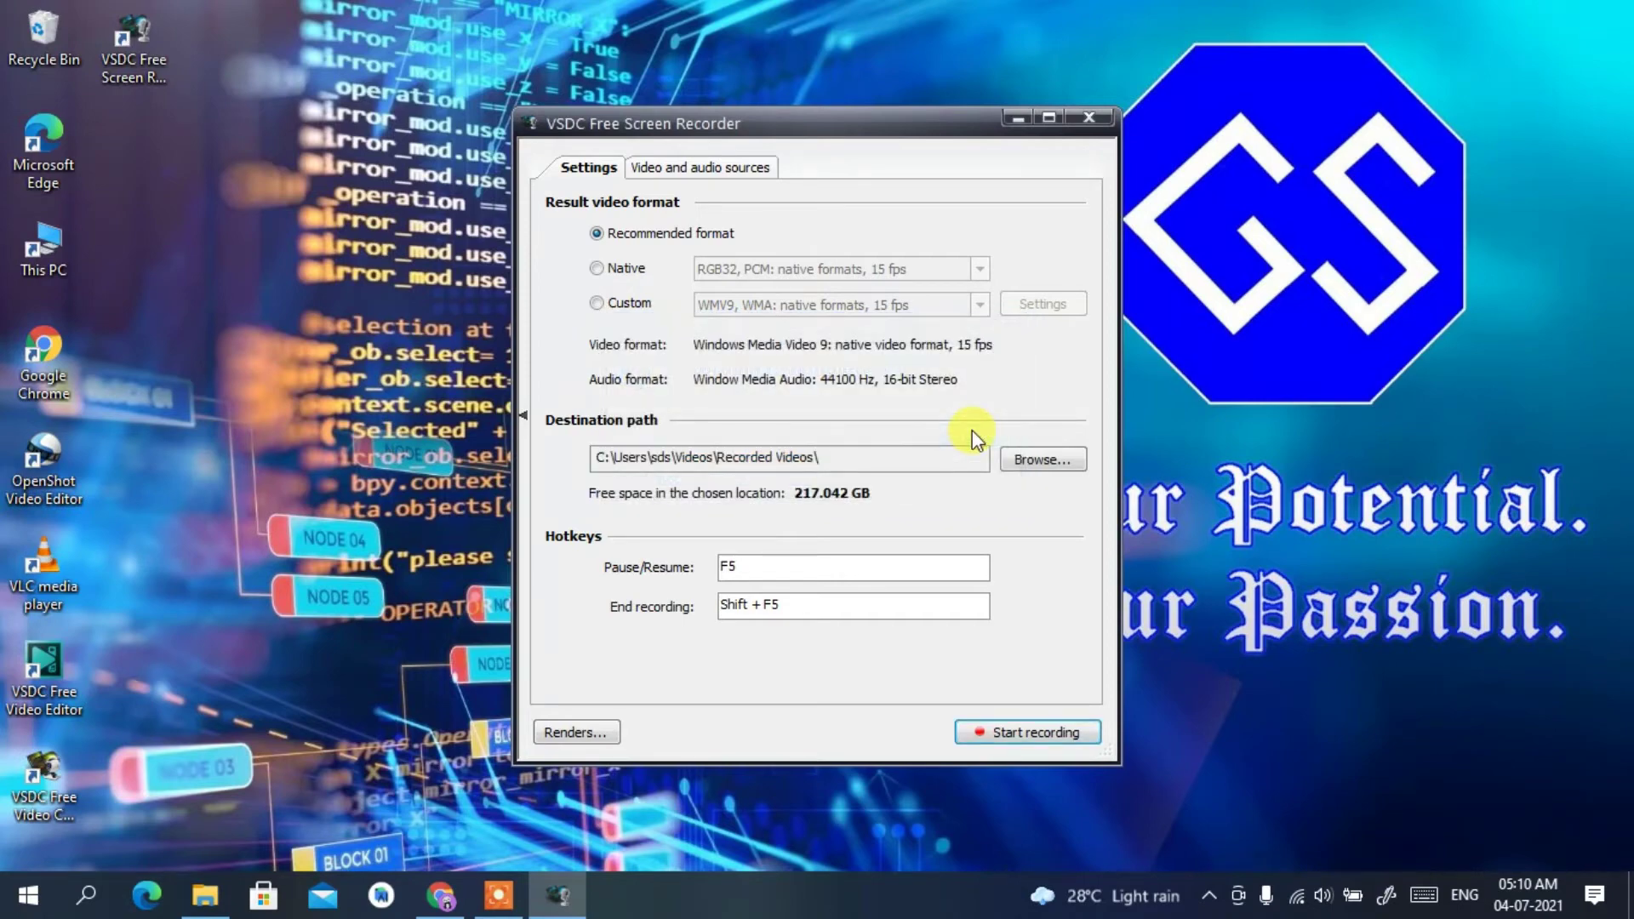
pyautogui.click(1093, 124)
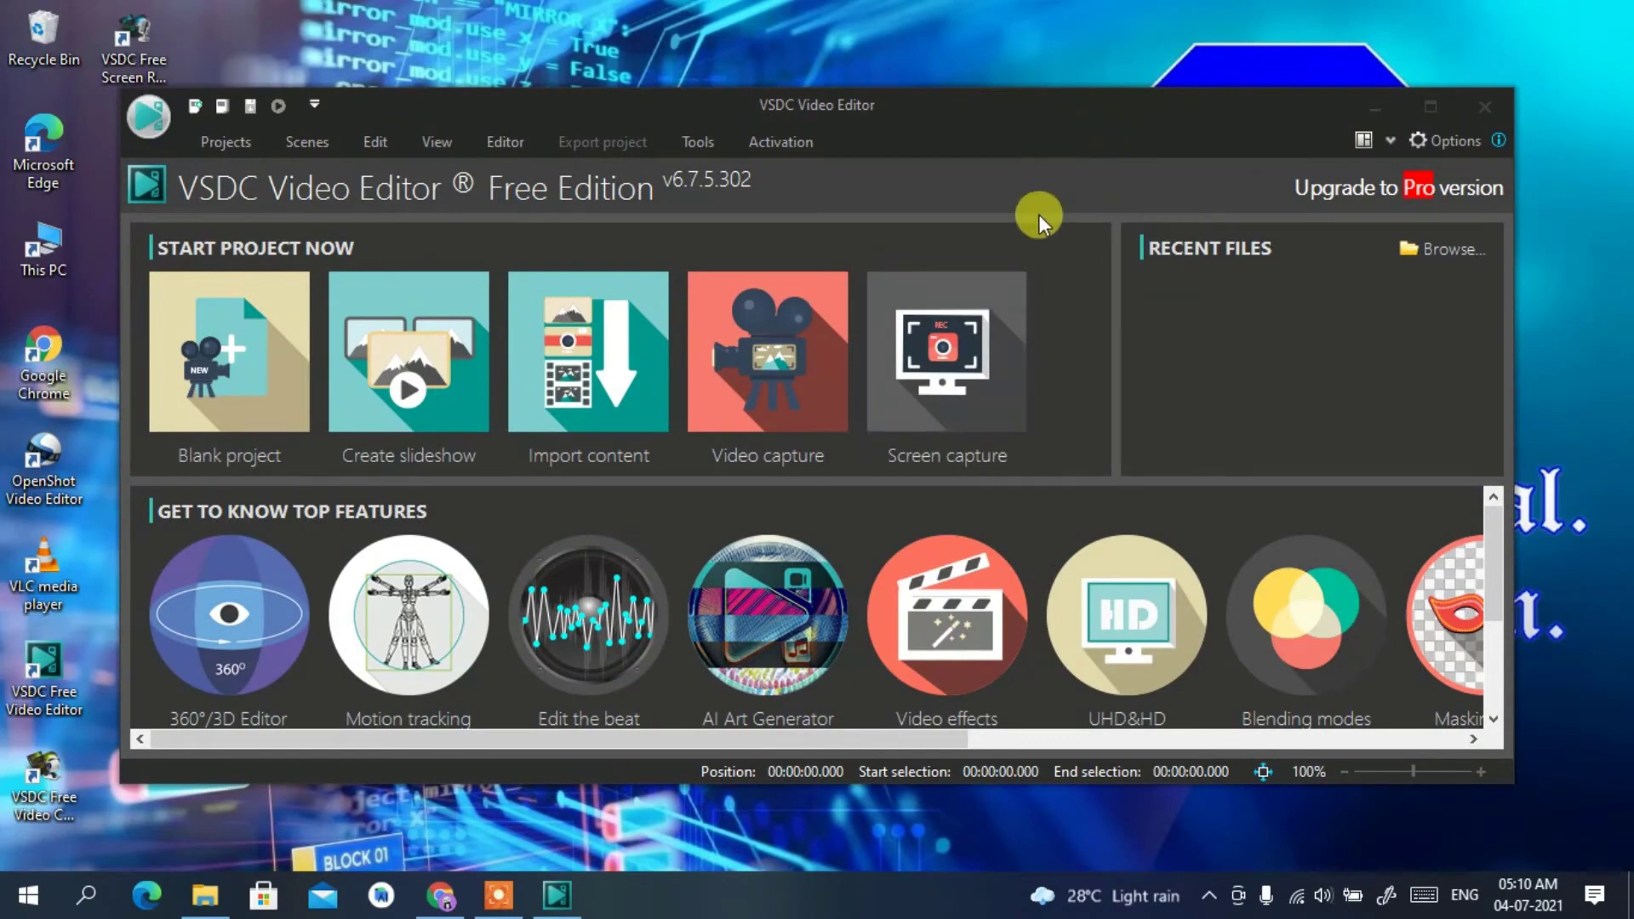
# Maximize the video editor and bring File Explorer up on the Downloads > Software folder
pyautogui.click(1427, 109)
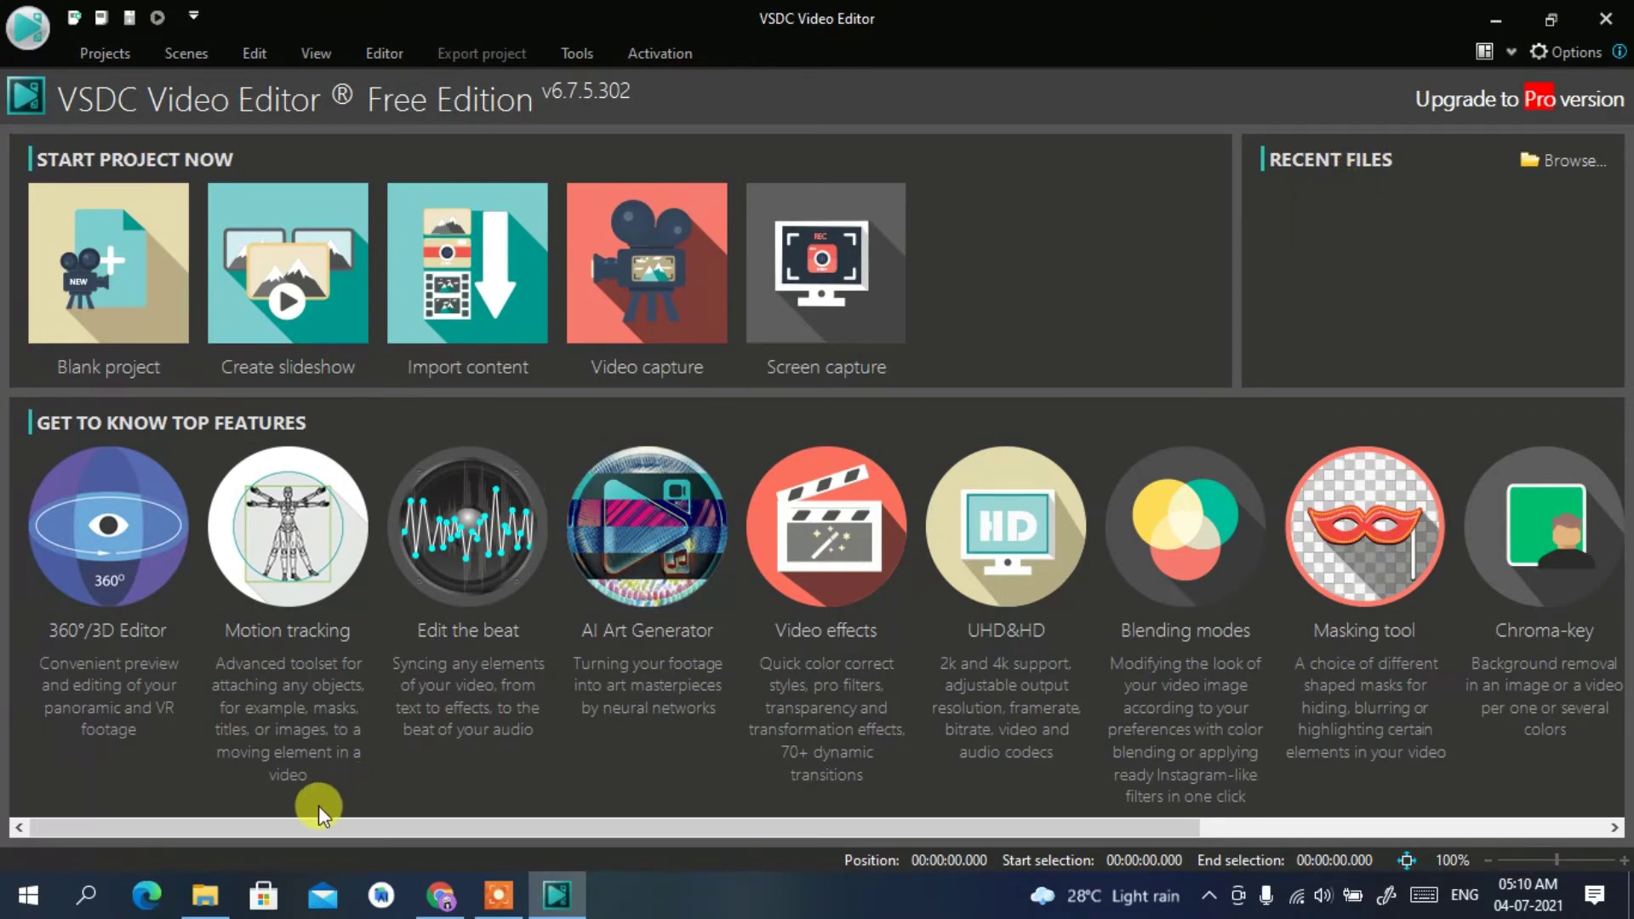
pyautogui.click(223, 896)
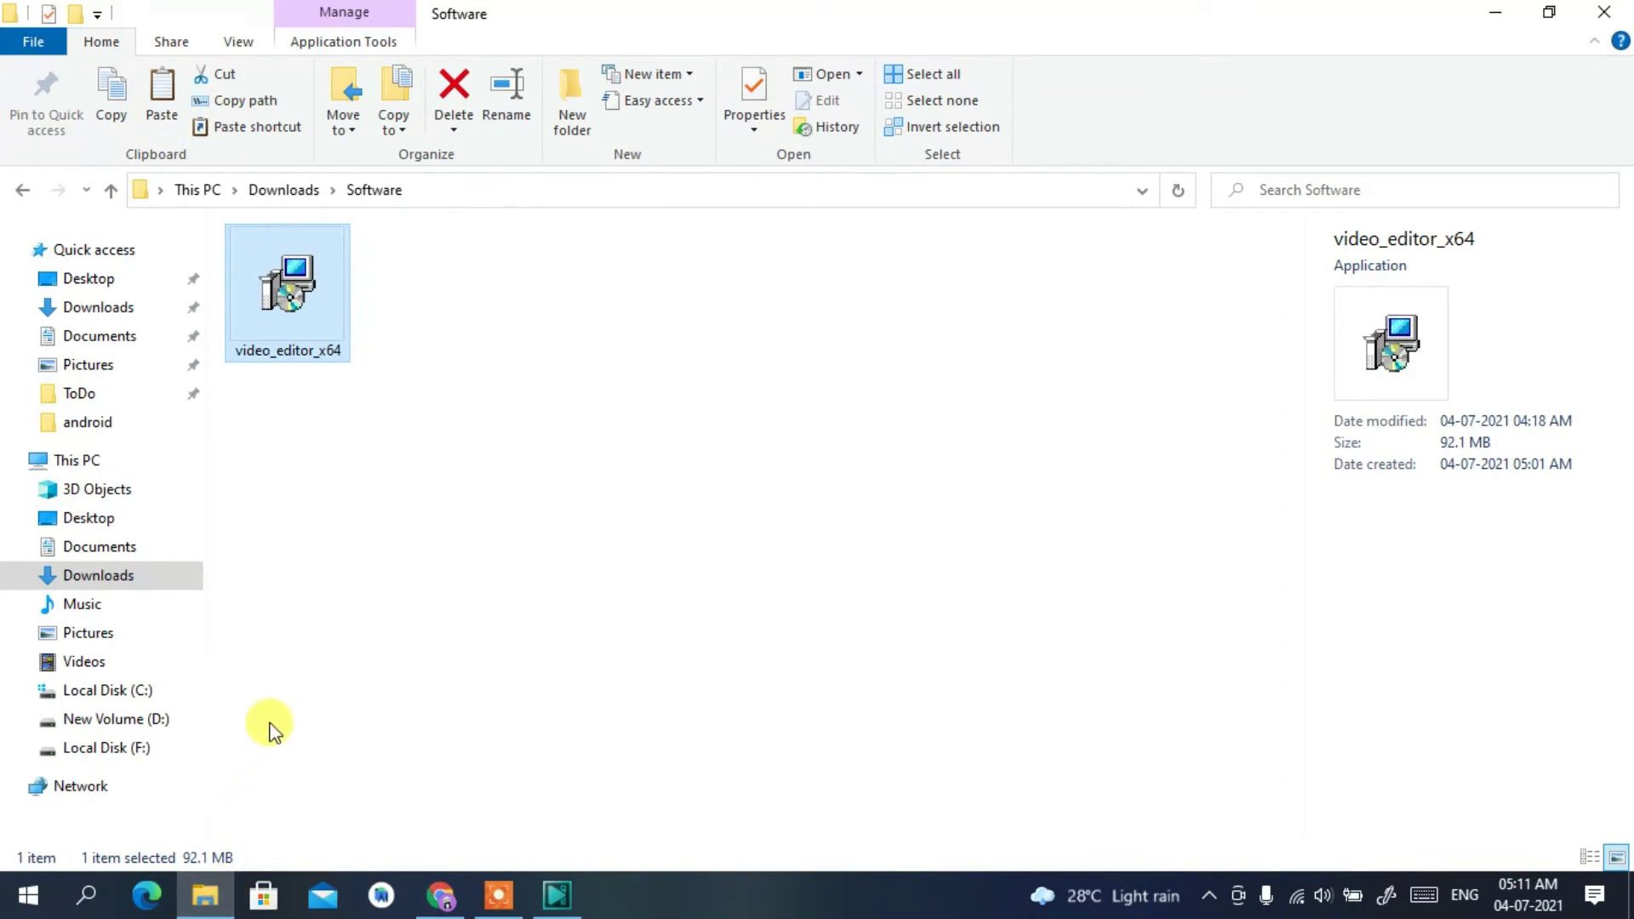
# Go to Videos > Recorded Videos and play record_000001 in VLC
pyautogui.click(111, 663)
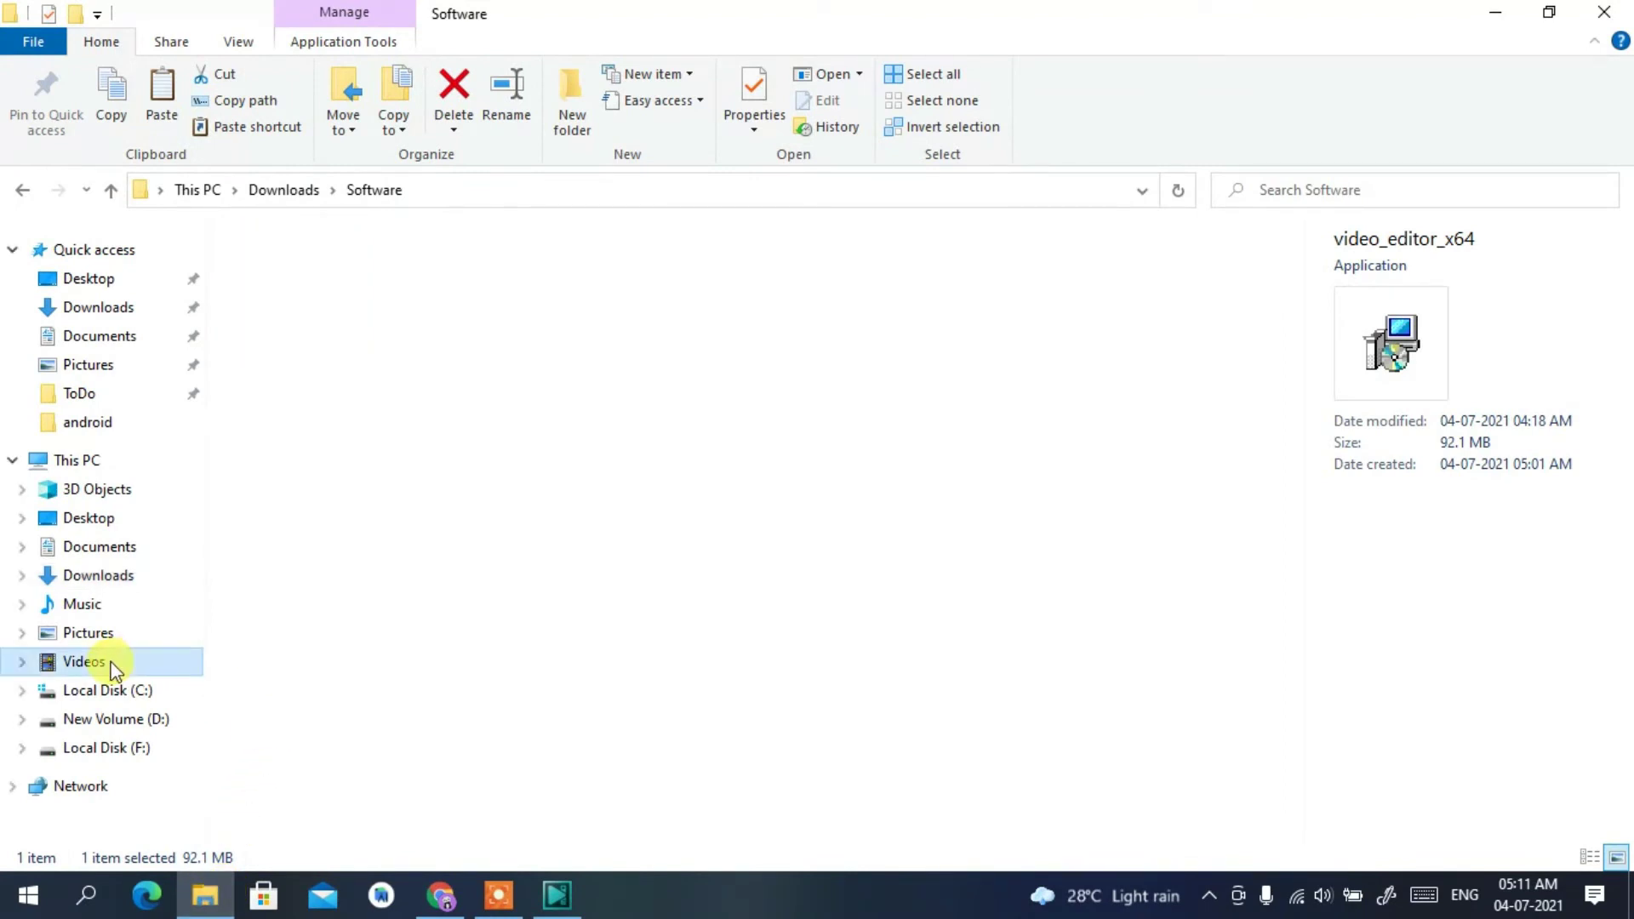
pyautogui.doubleClick(520, 355)
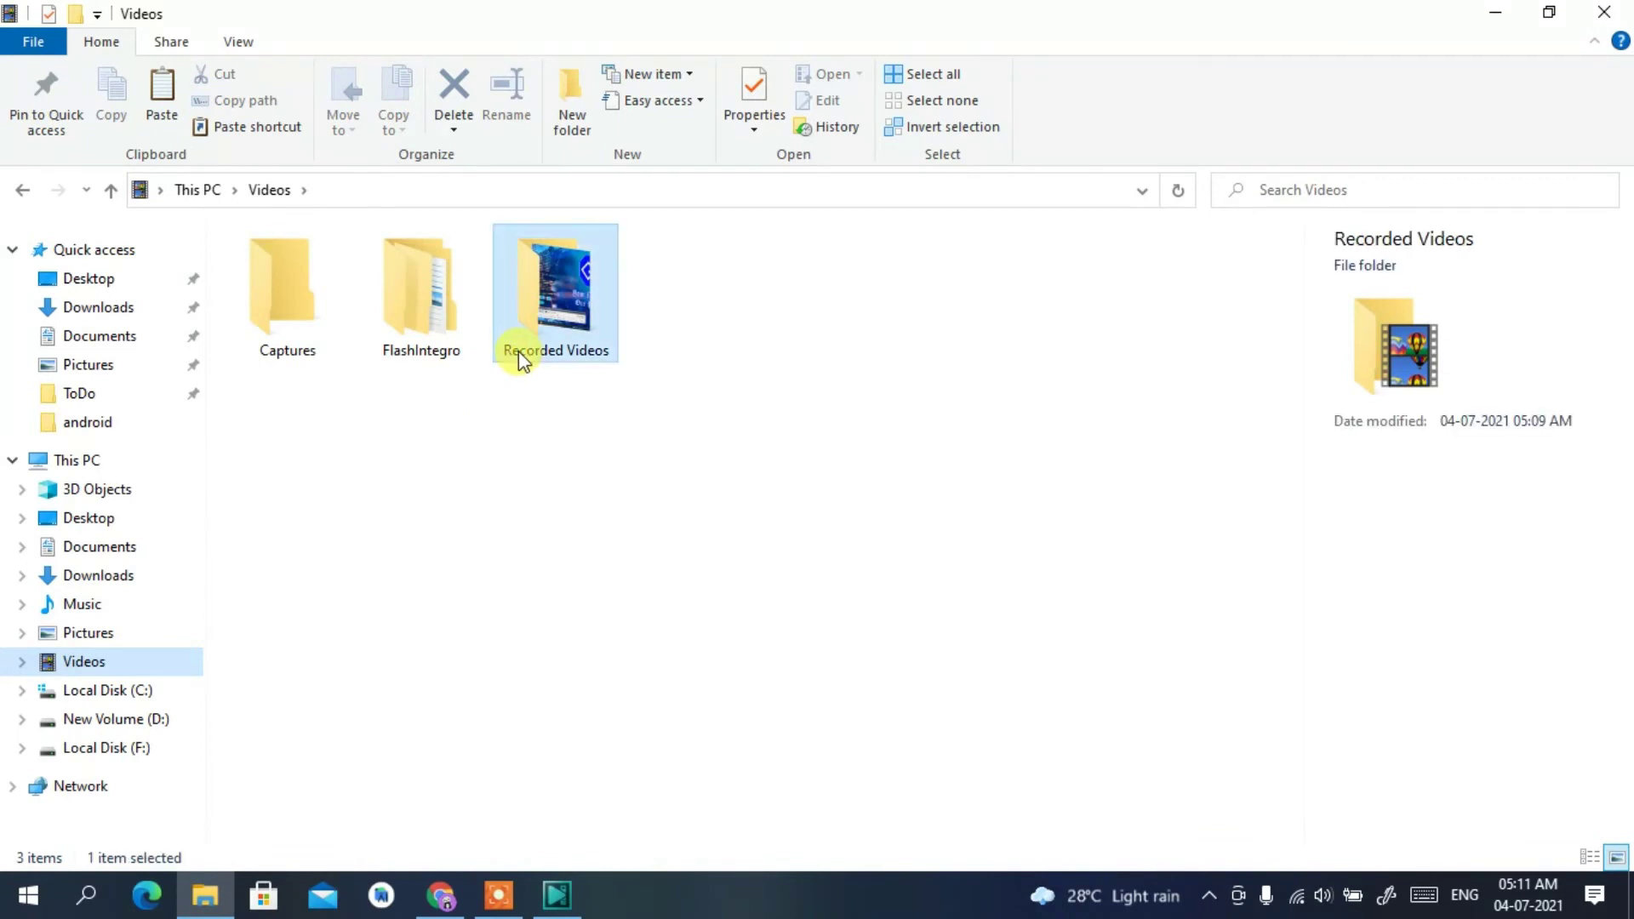
pyautogui.click(275, 348)
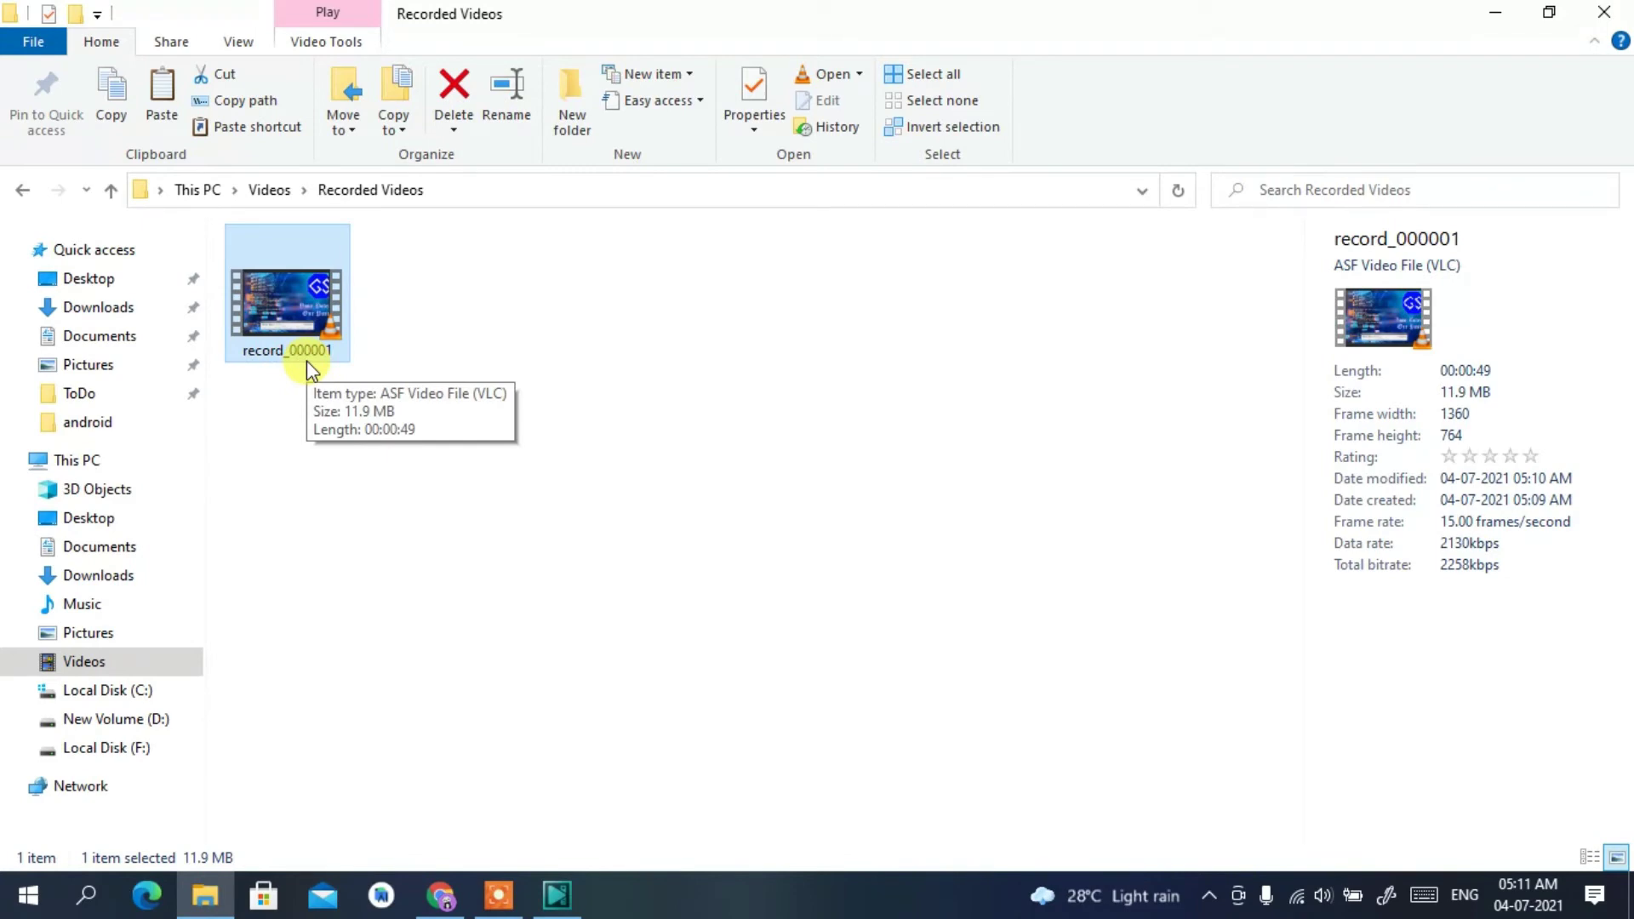
pyautogui.doubleClick(300, 320)
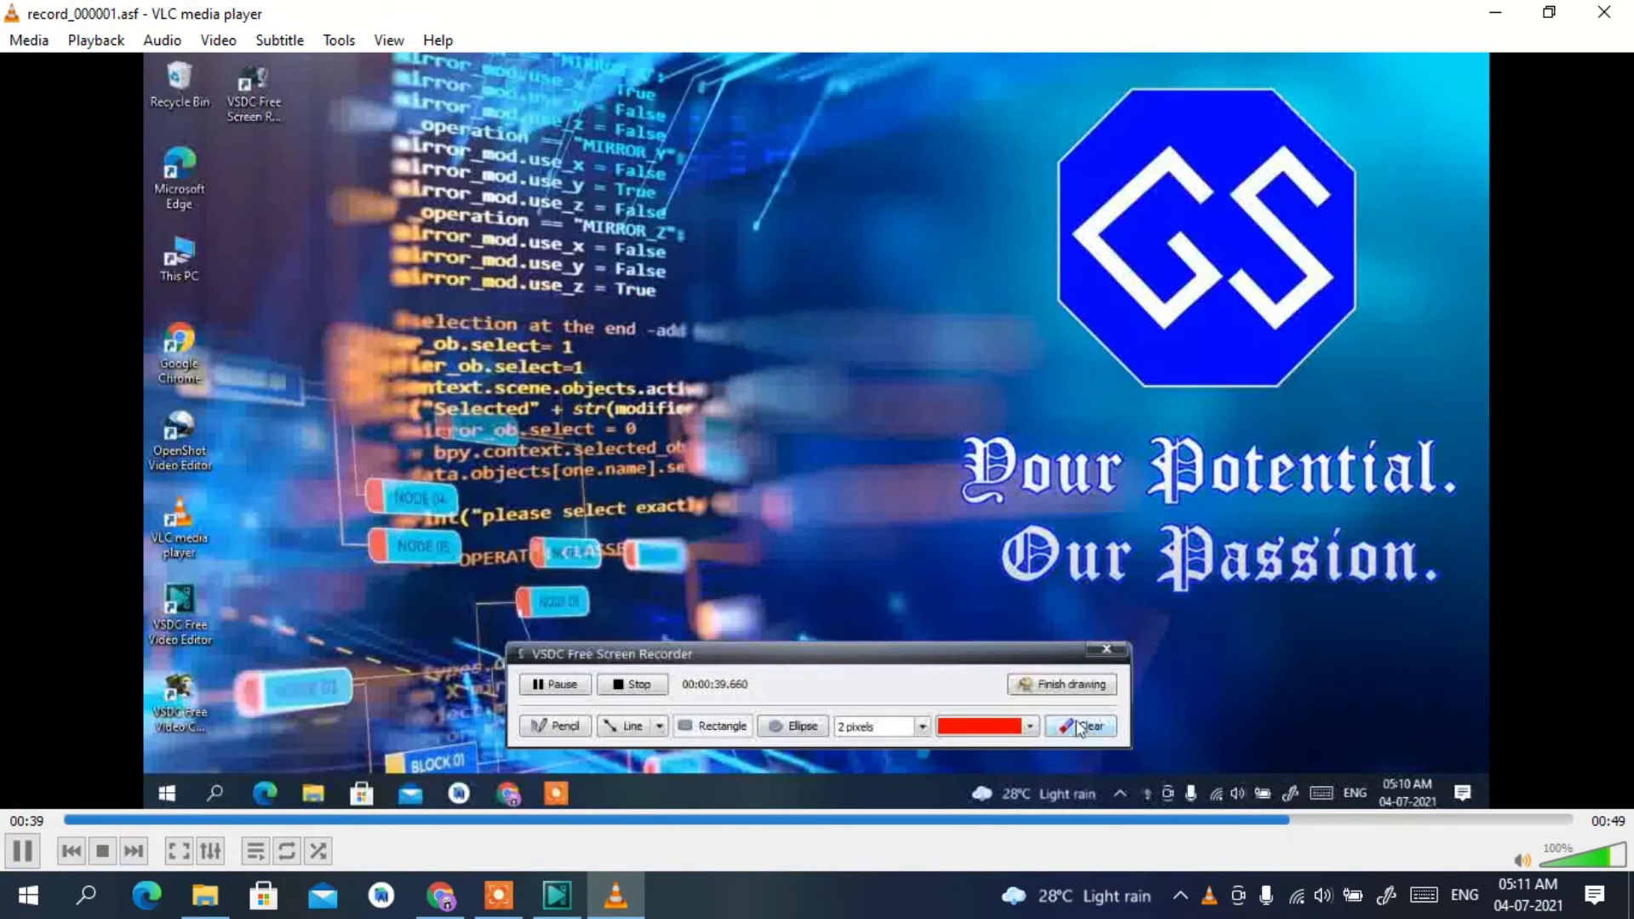
# Close VLC and minimize File Explorer to reveal the VSDC Video Editor start screen
pyautogui.click(1603, 12)
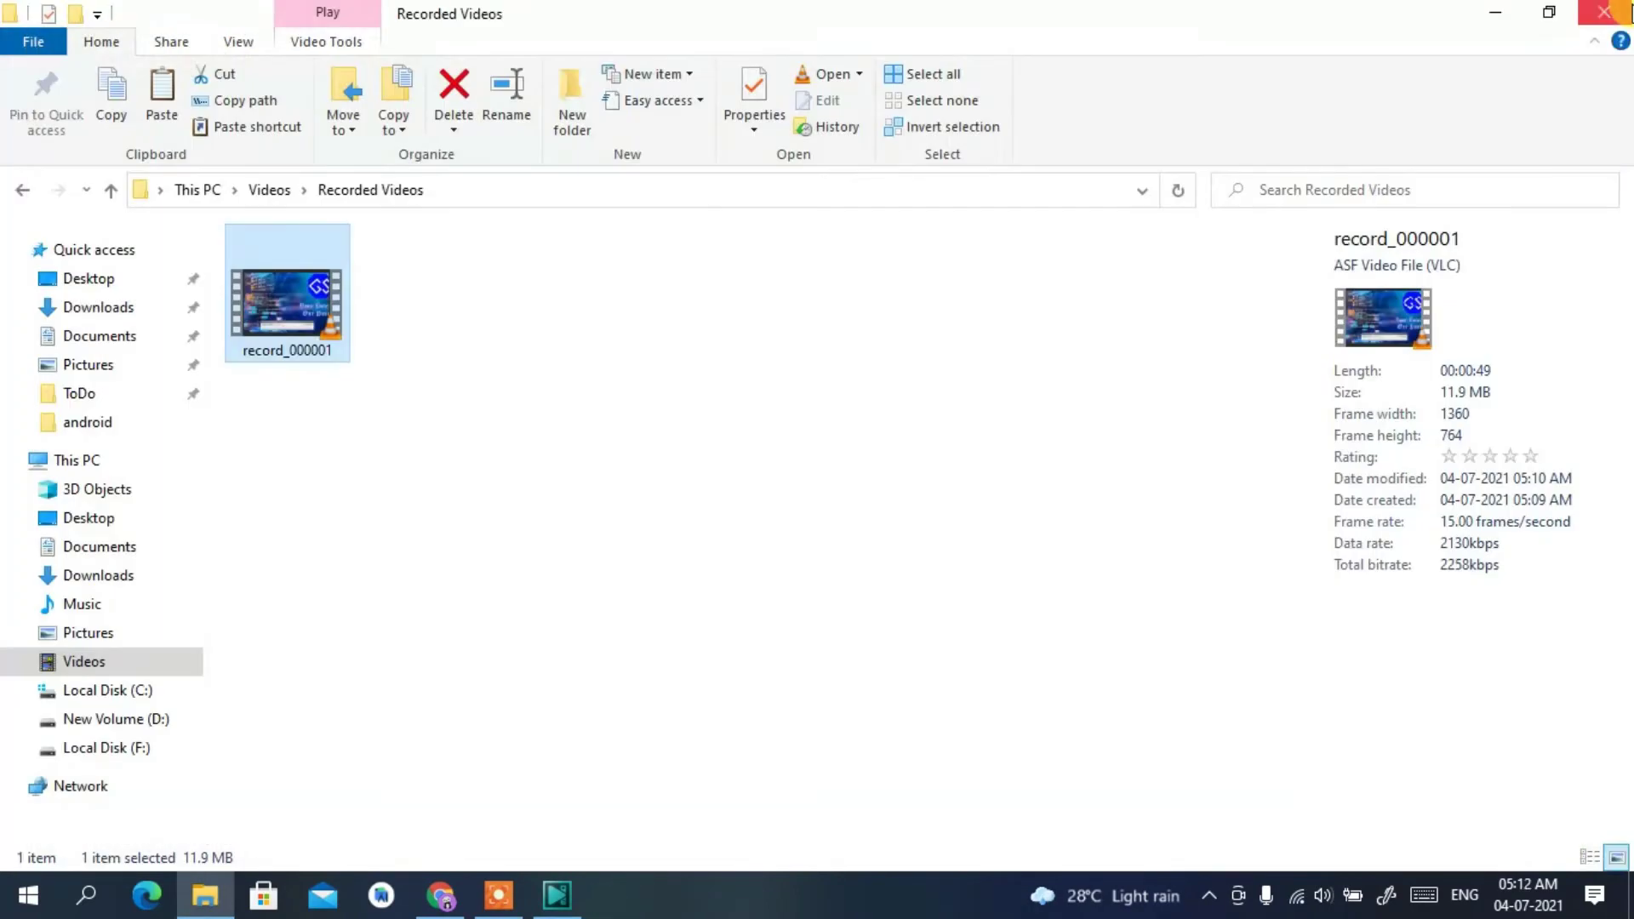
pyautogui.click(1493, 12)
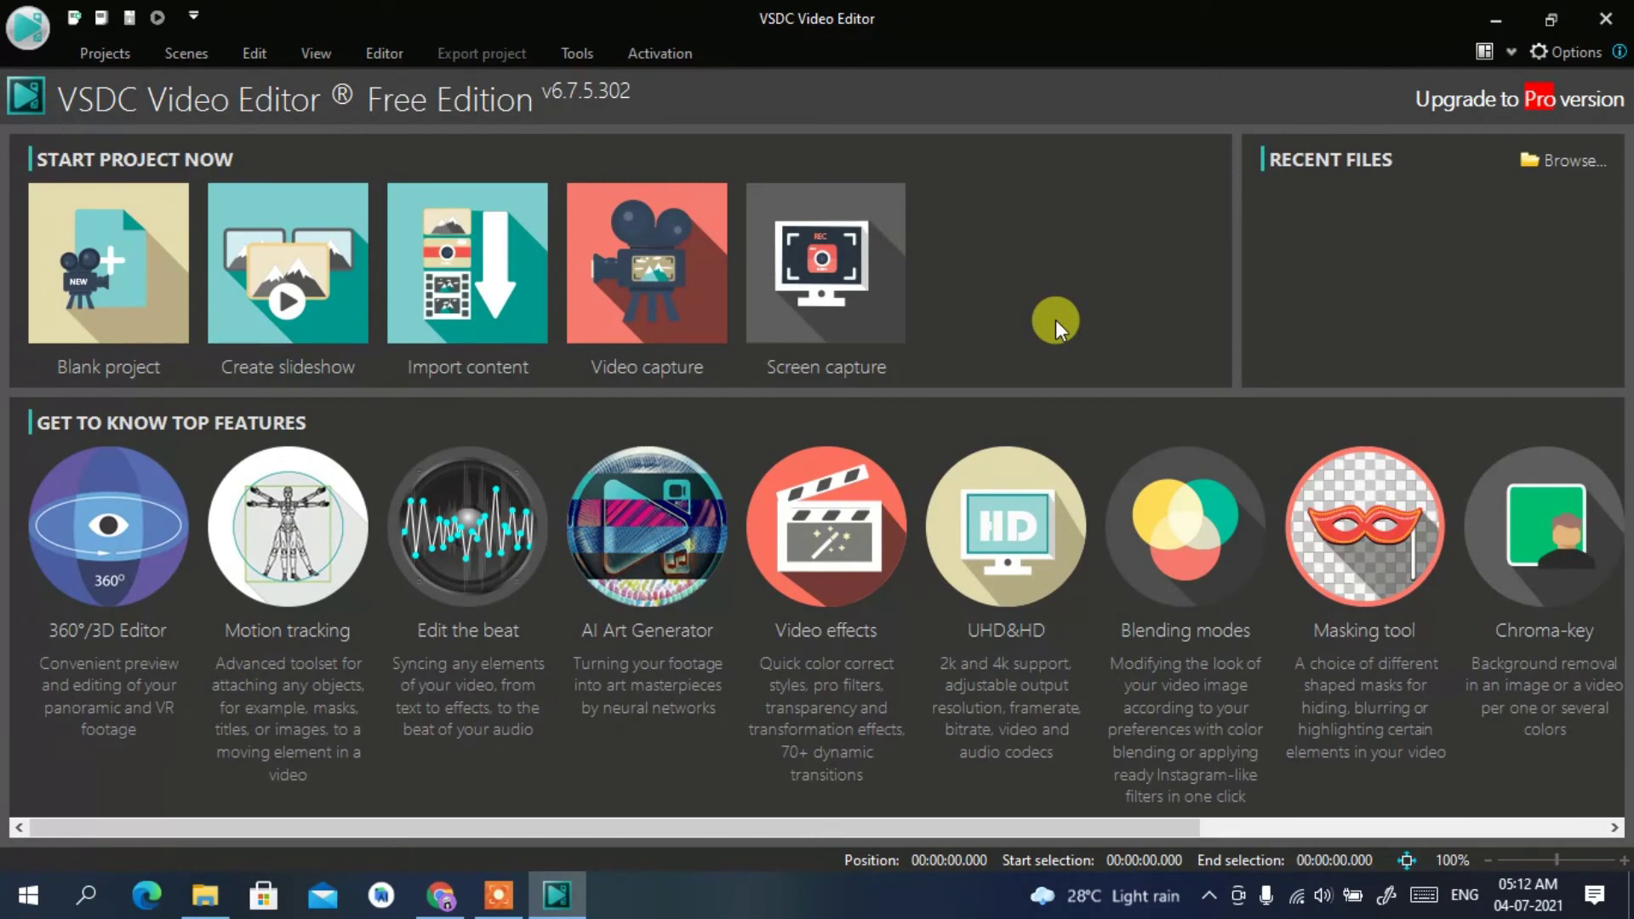
# Import Videos > Recorded Videos > record_000001 as a new project matching its settings
pyautogui.click(529, 253)
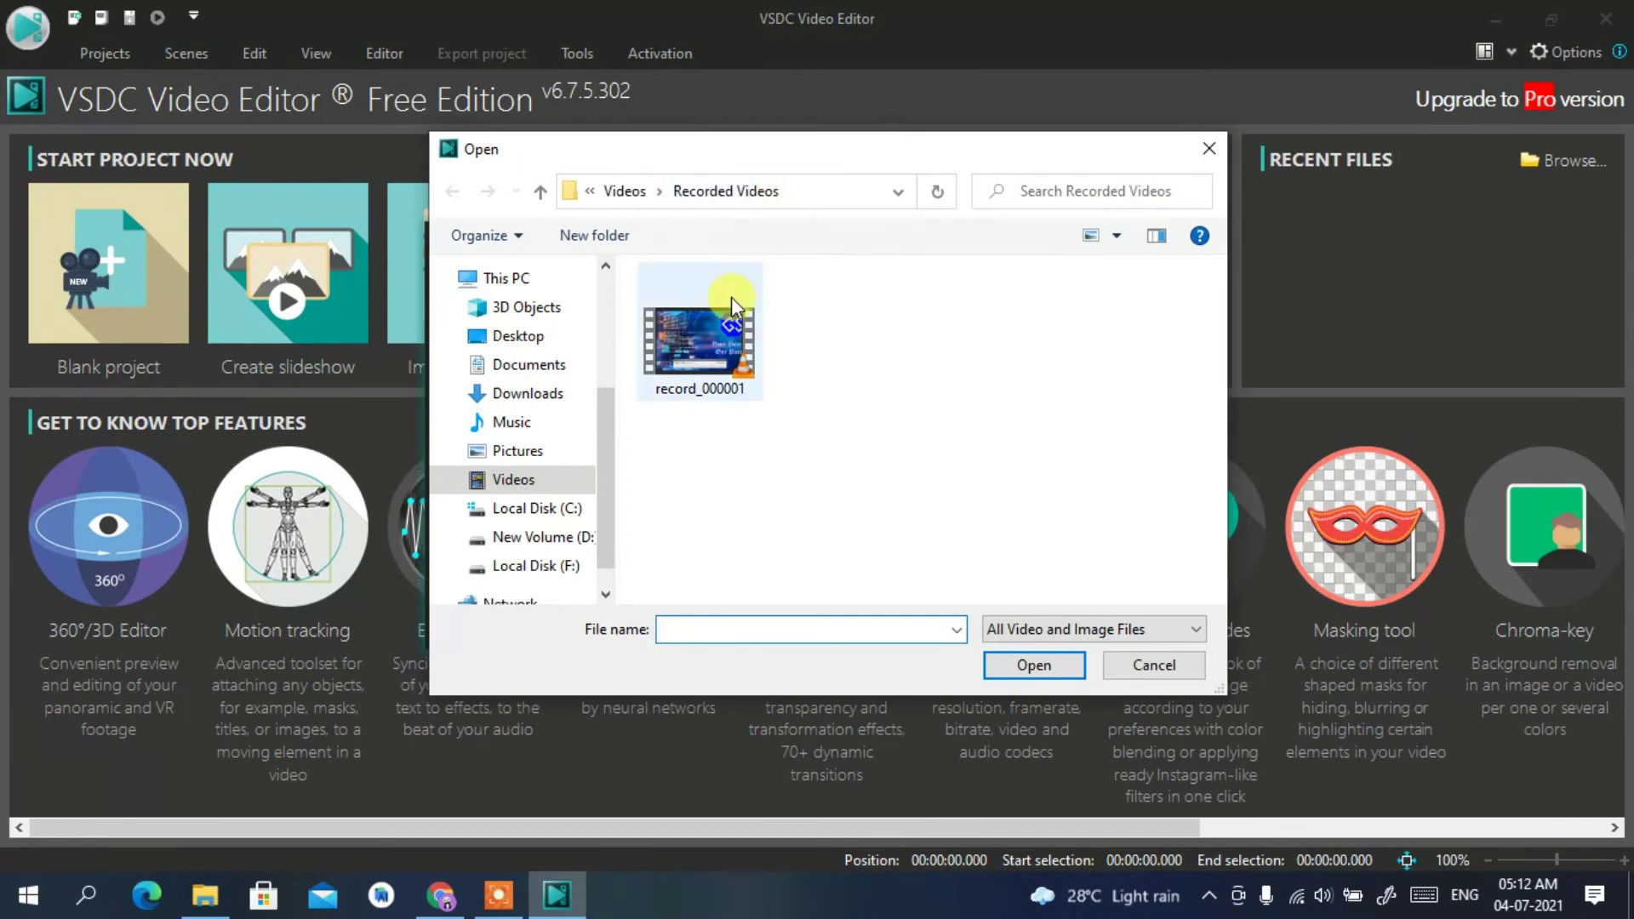
pyautogui.click(548, 481)
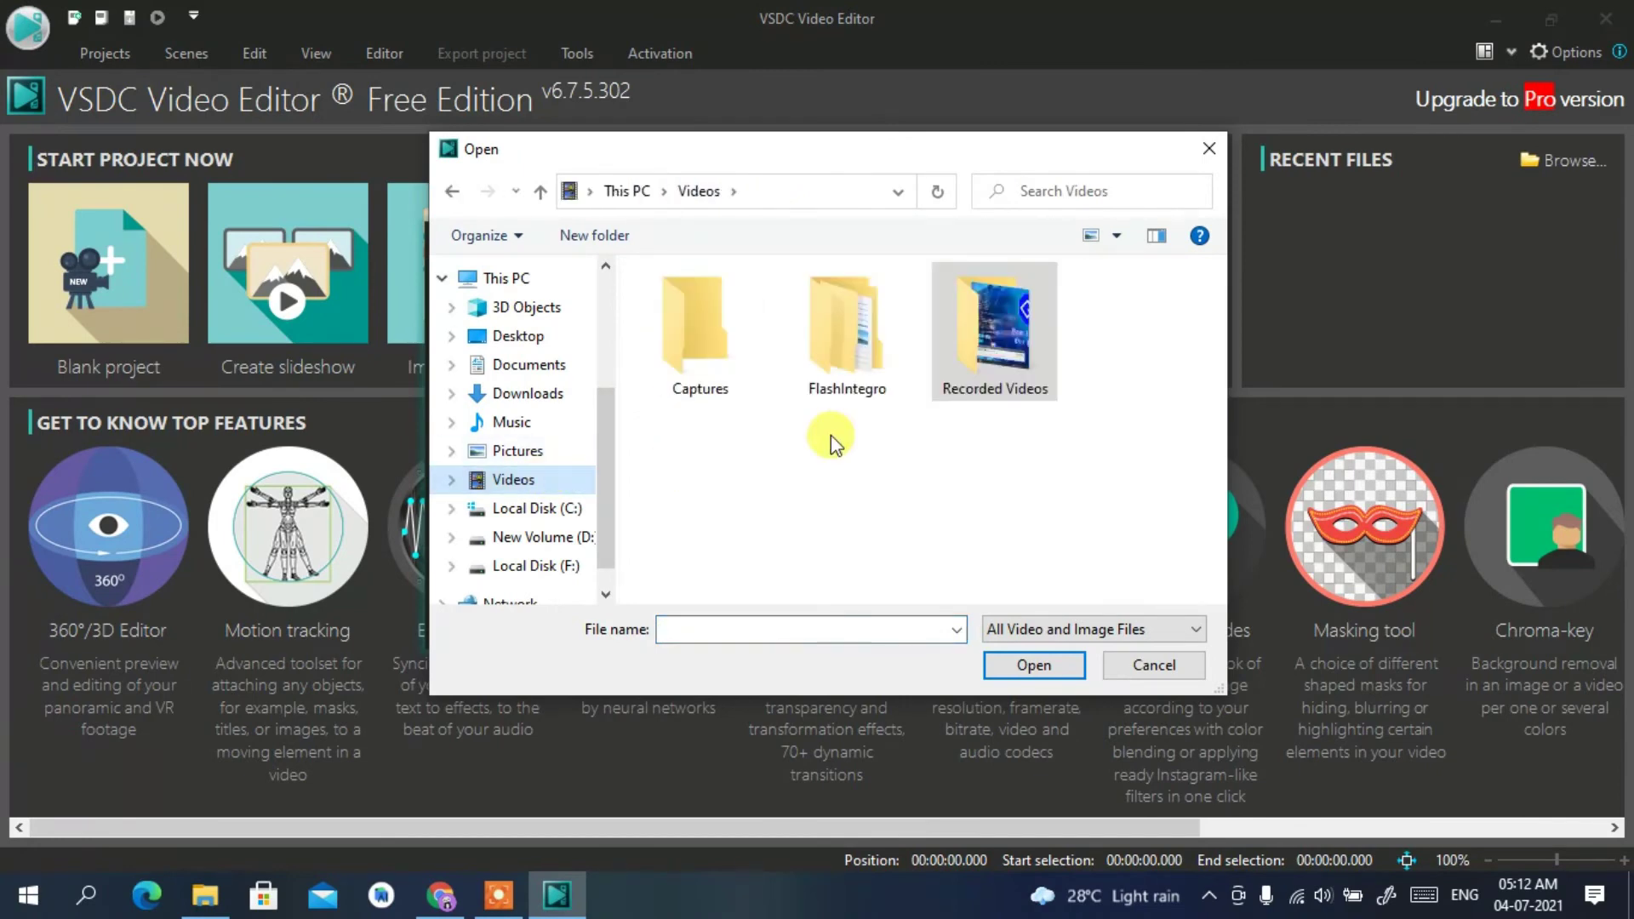
pyautogui.doubleClick(1033, 366)
pyautogui.click(749, 369)
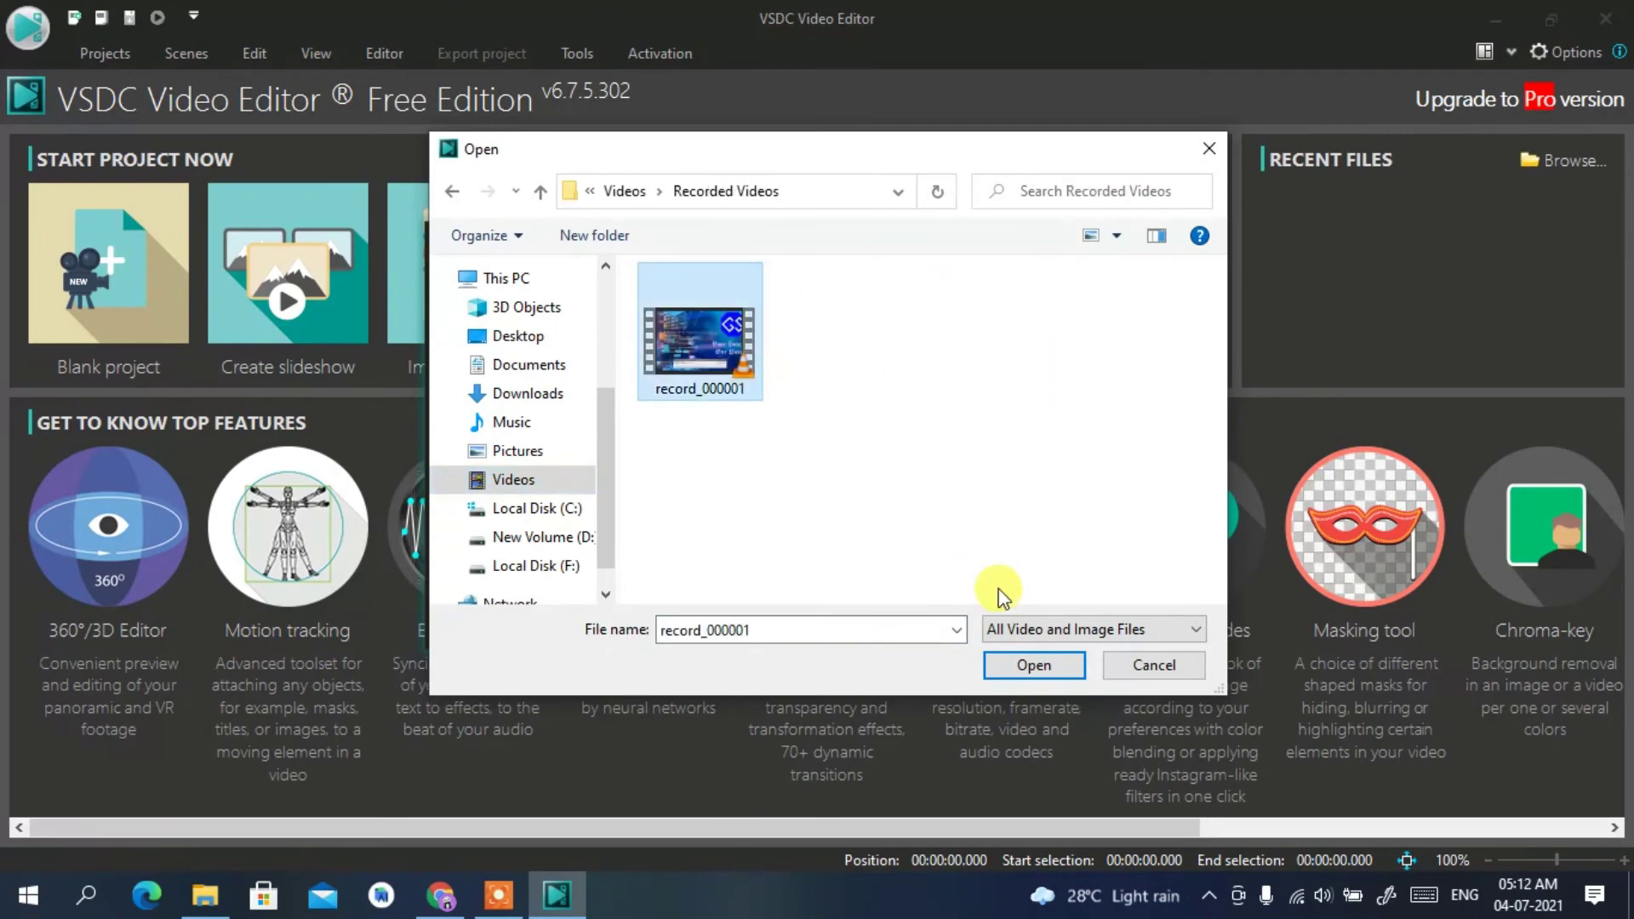
pyautogui.click(1045, 665)
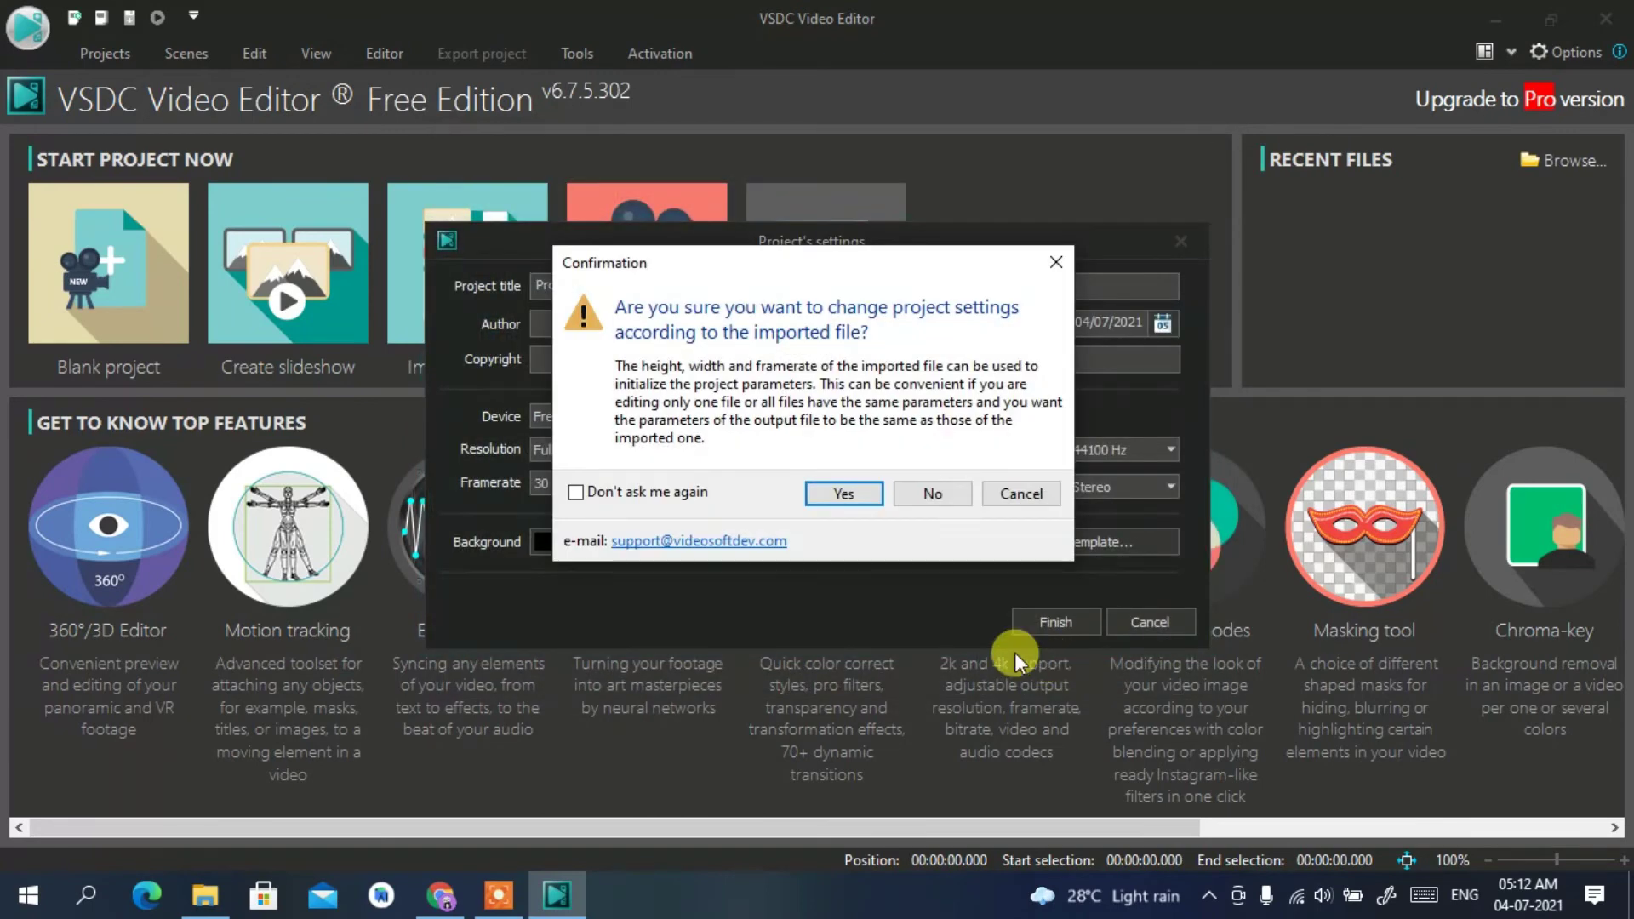
pyautogui.click(847, 492)
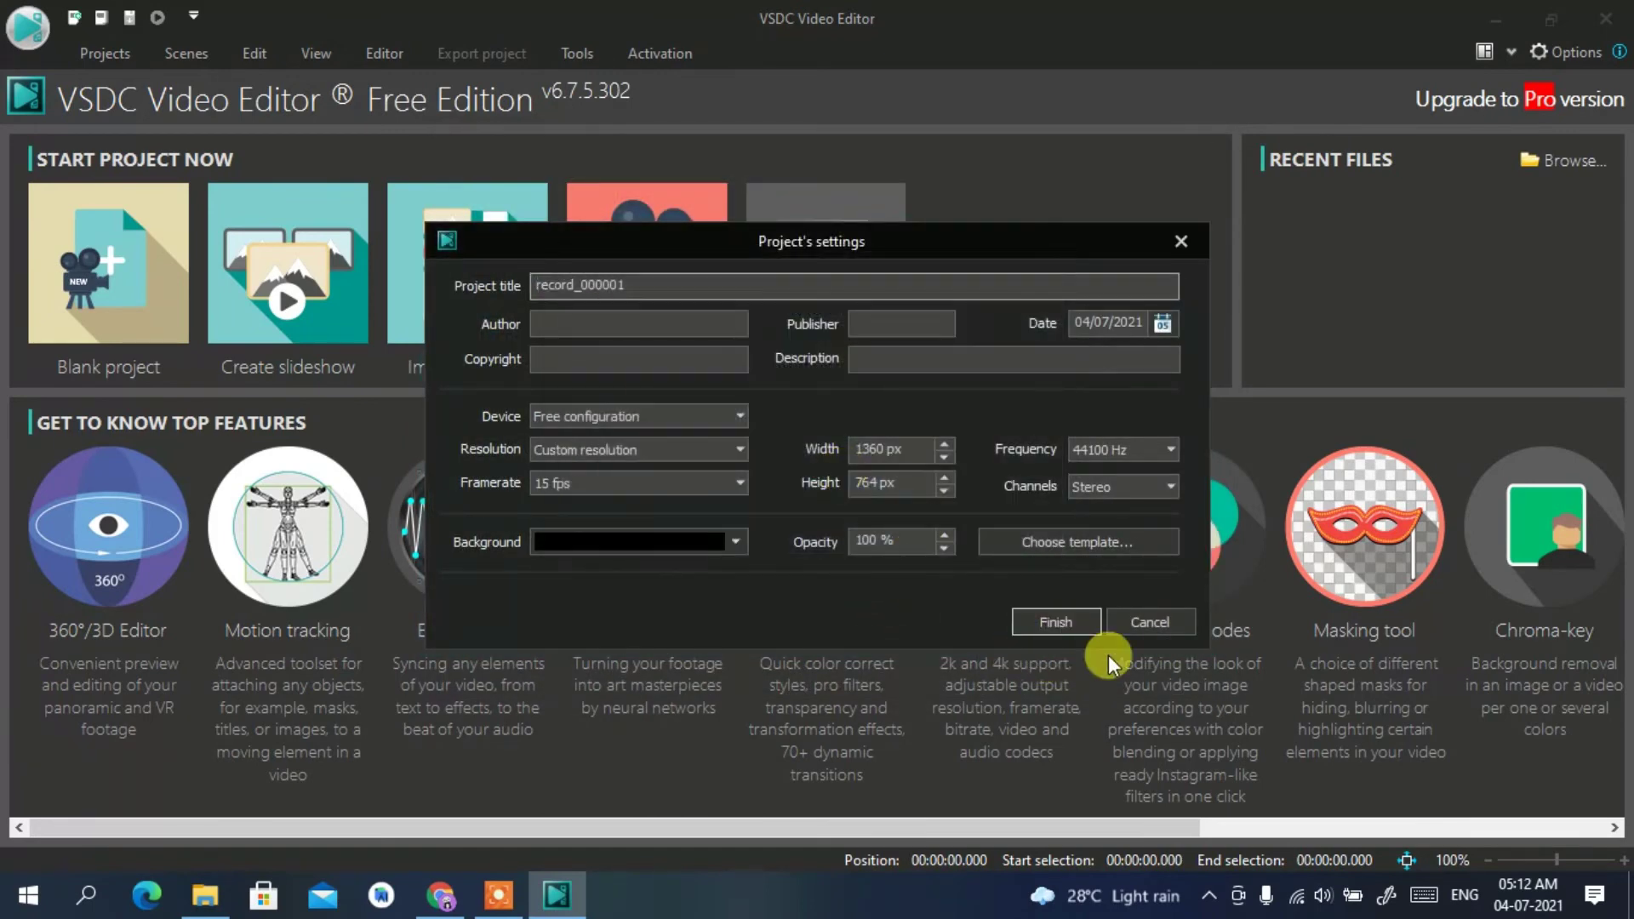
pyautogui.click(1055, 622)
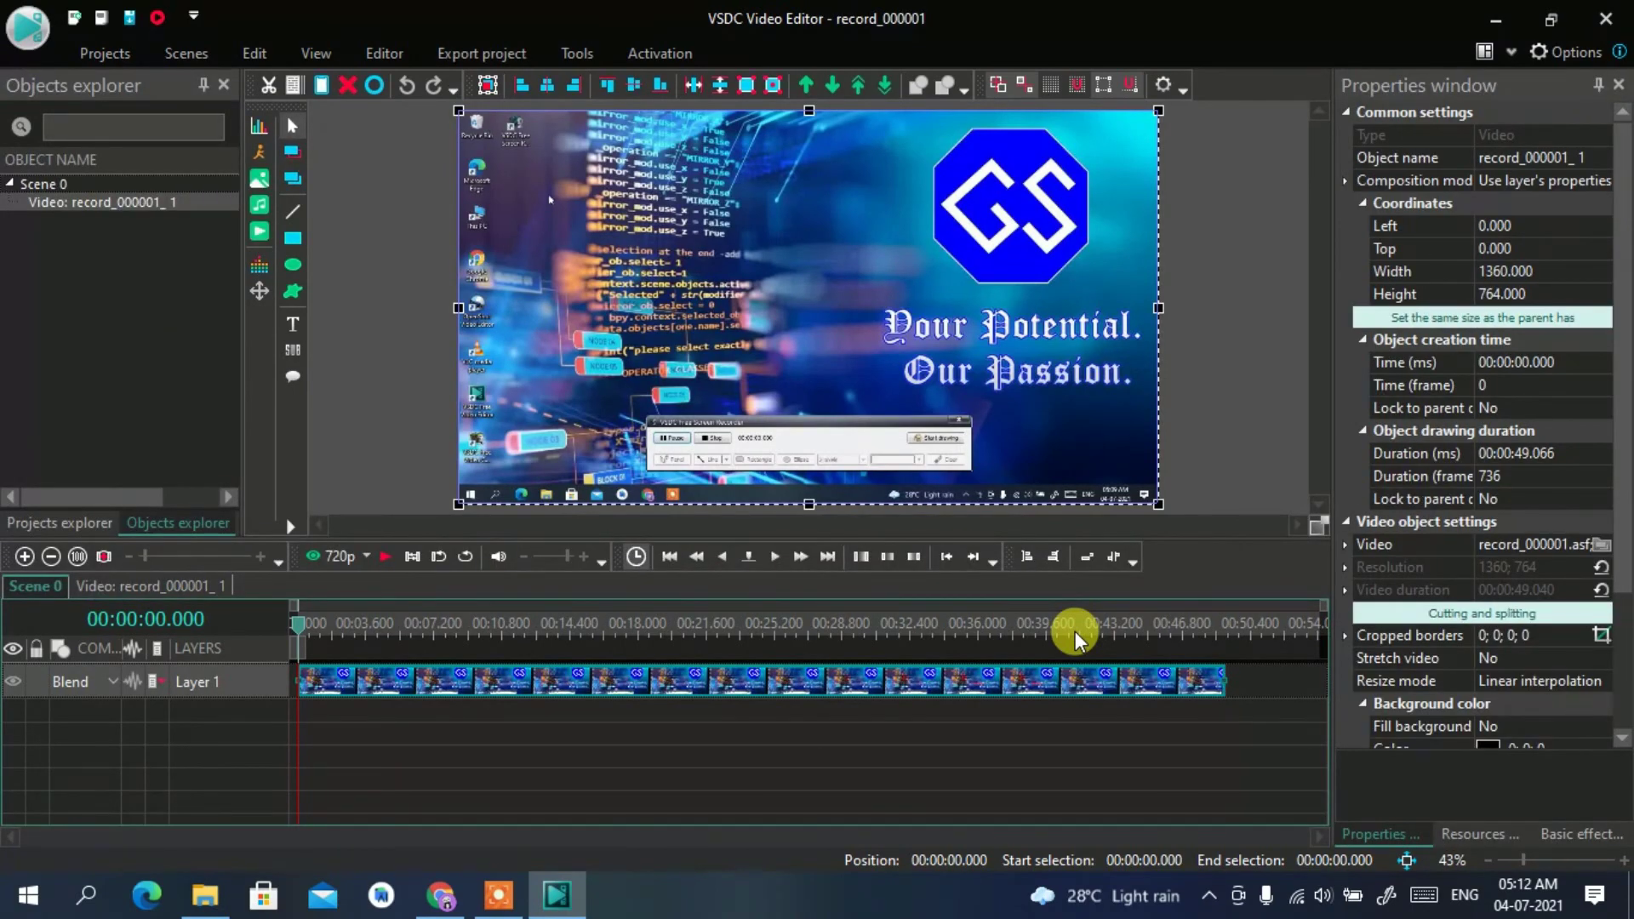
# Show the Export project view for record_000001.avi with the H.264/AVC Ultra Quality profile
pyautogui.moveTo(904, 676)
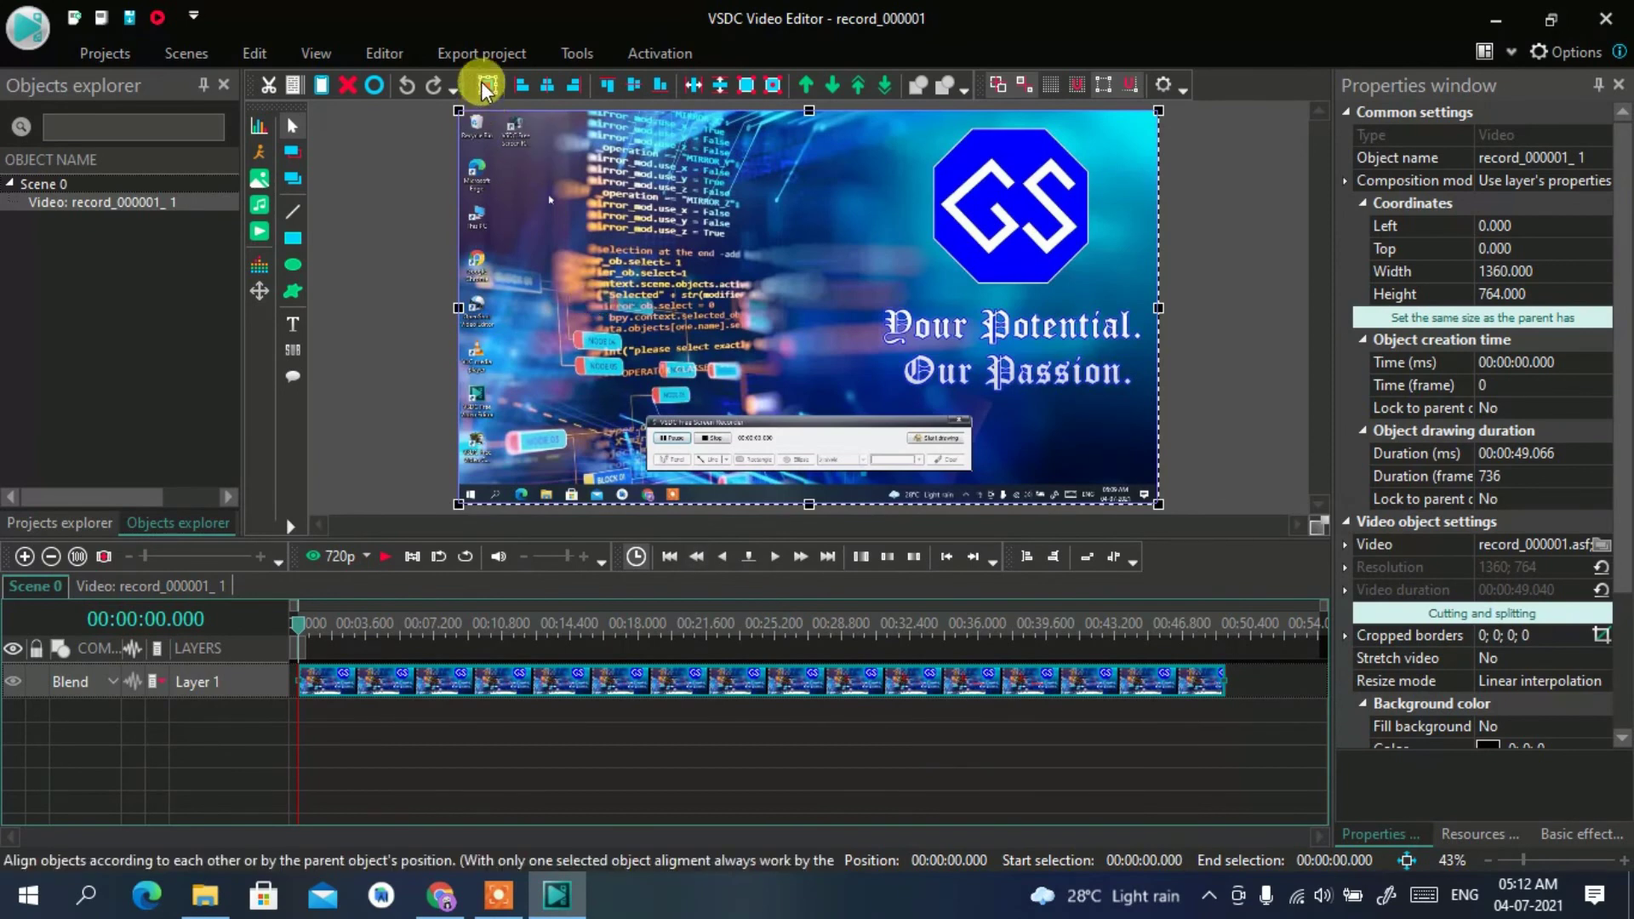
pyautogui.click(478, 58)
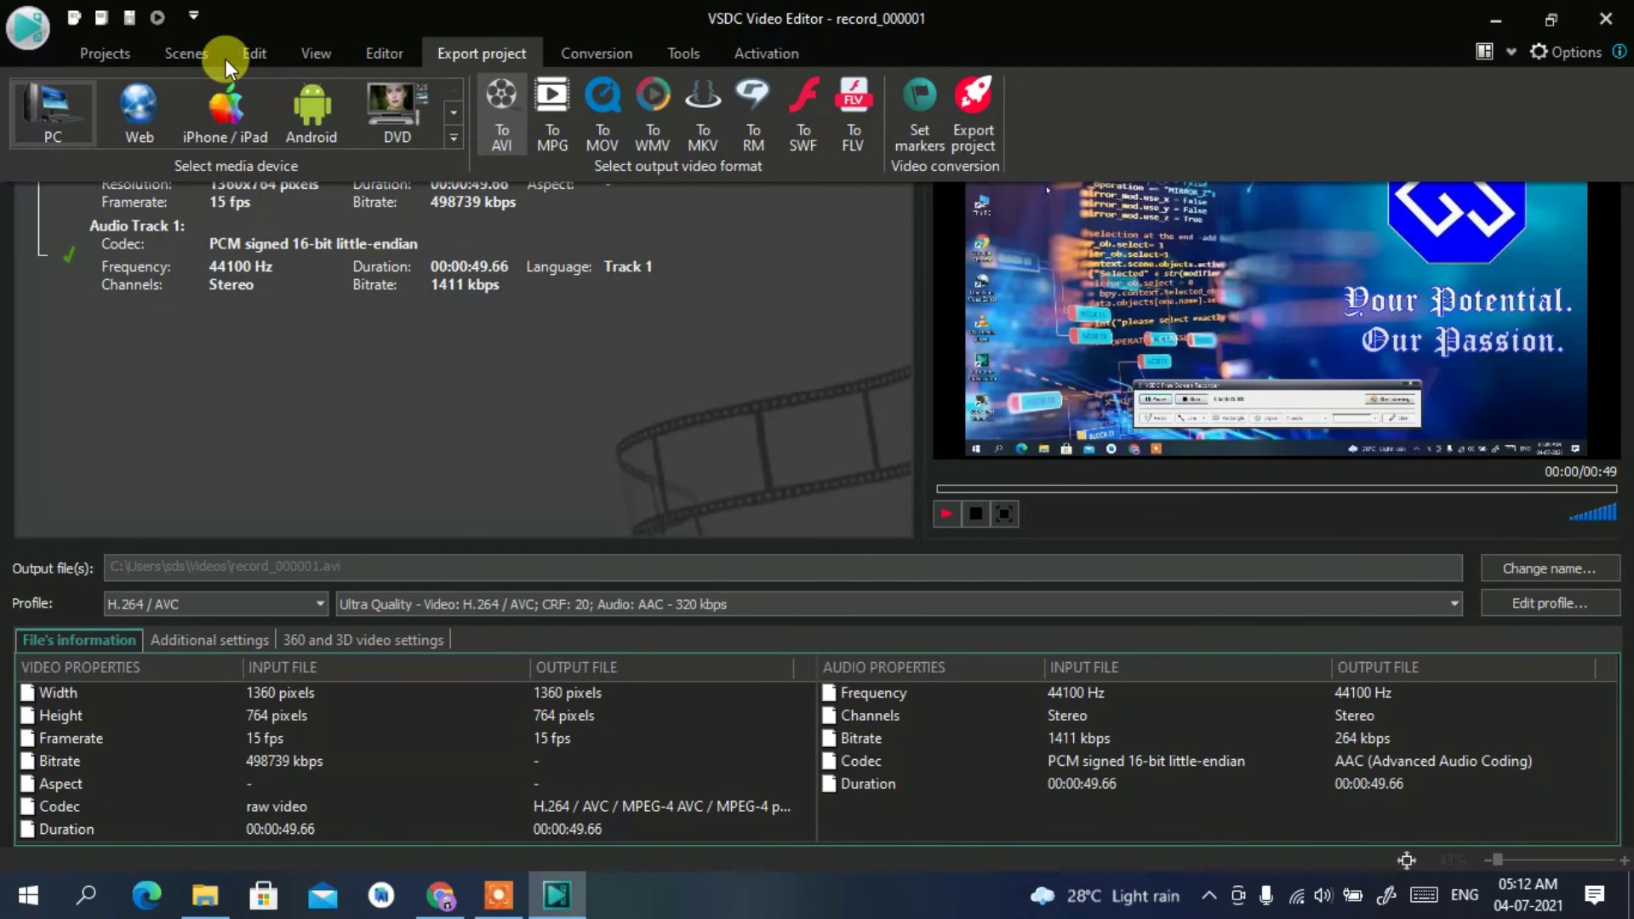
# Return to the Projects timeline editor and switch to Google Chrome
pyautogui.click(124, 54)
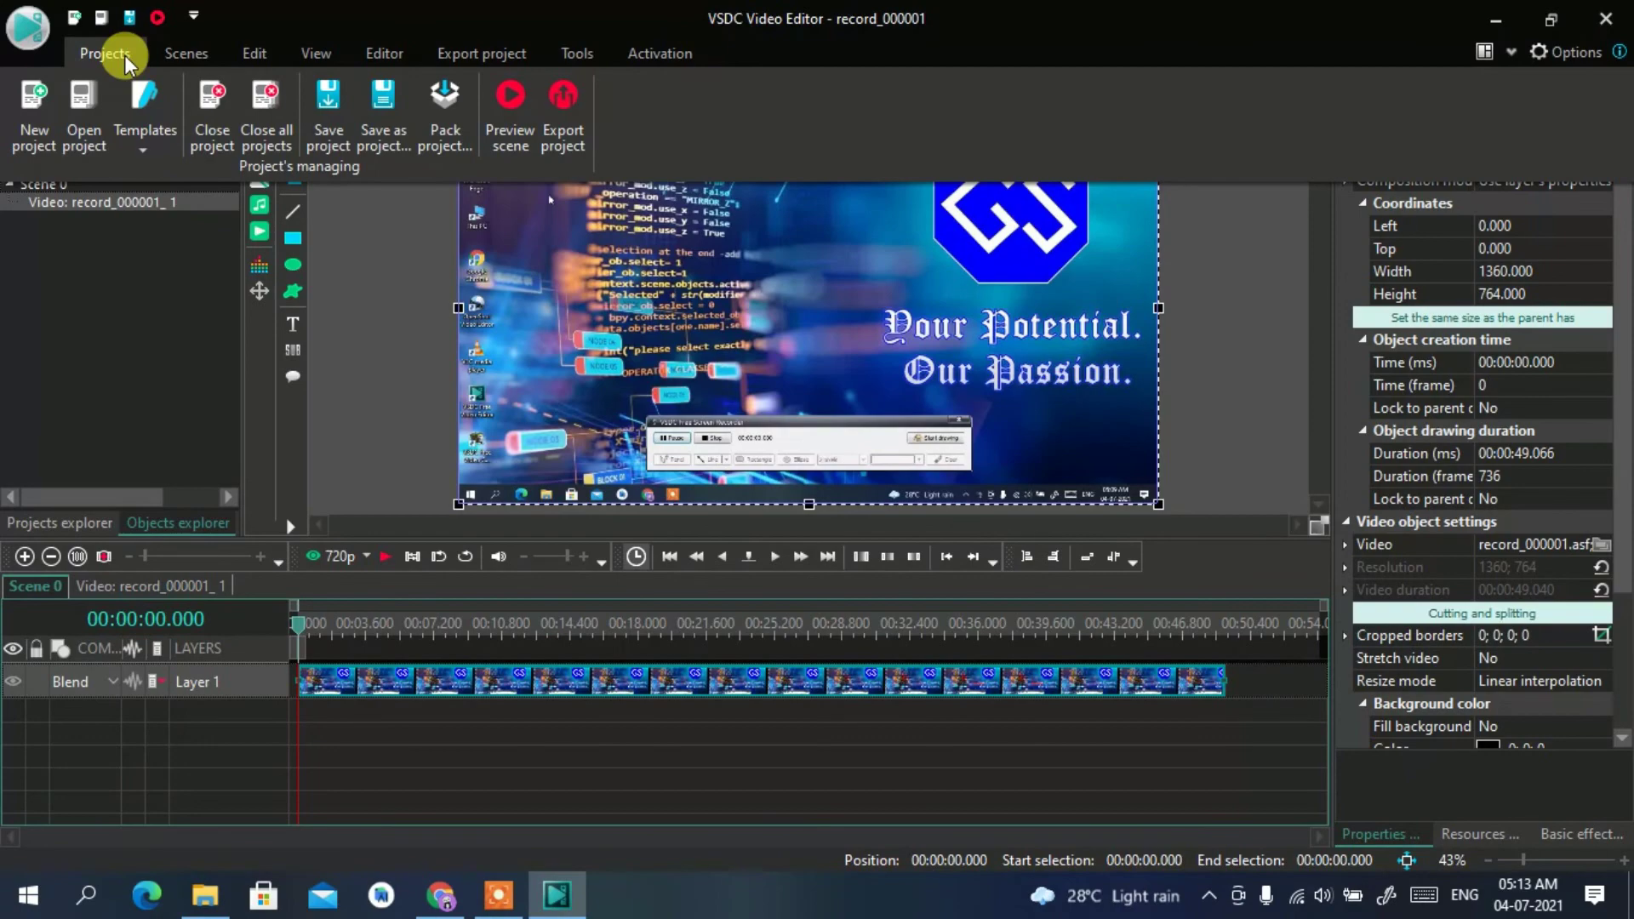
pyautogui.click(439, 890)
# Scroll through the Geeky Script home page in Chrome, then minimise Chrome to reveal the record_000001 project
pyautogui.click(74, 9)
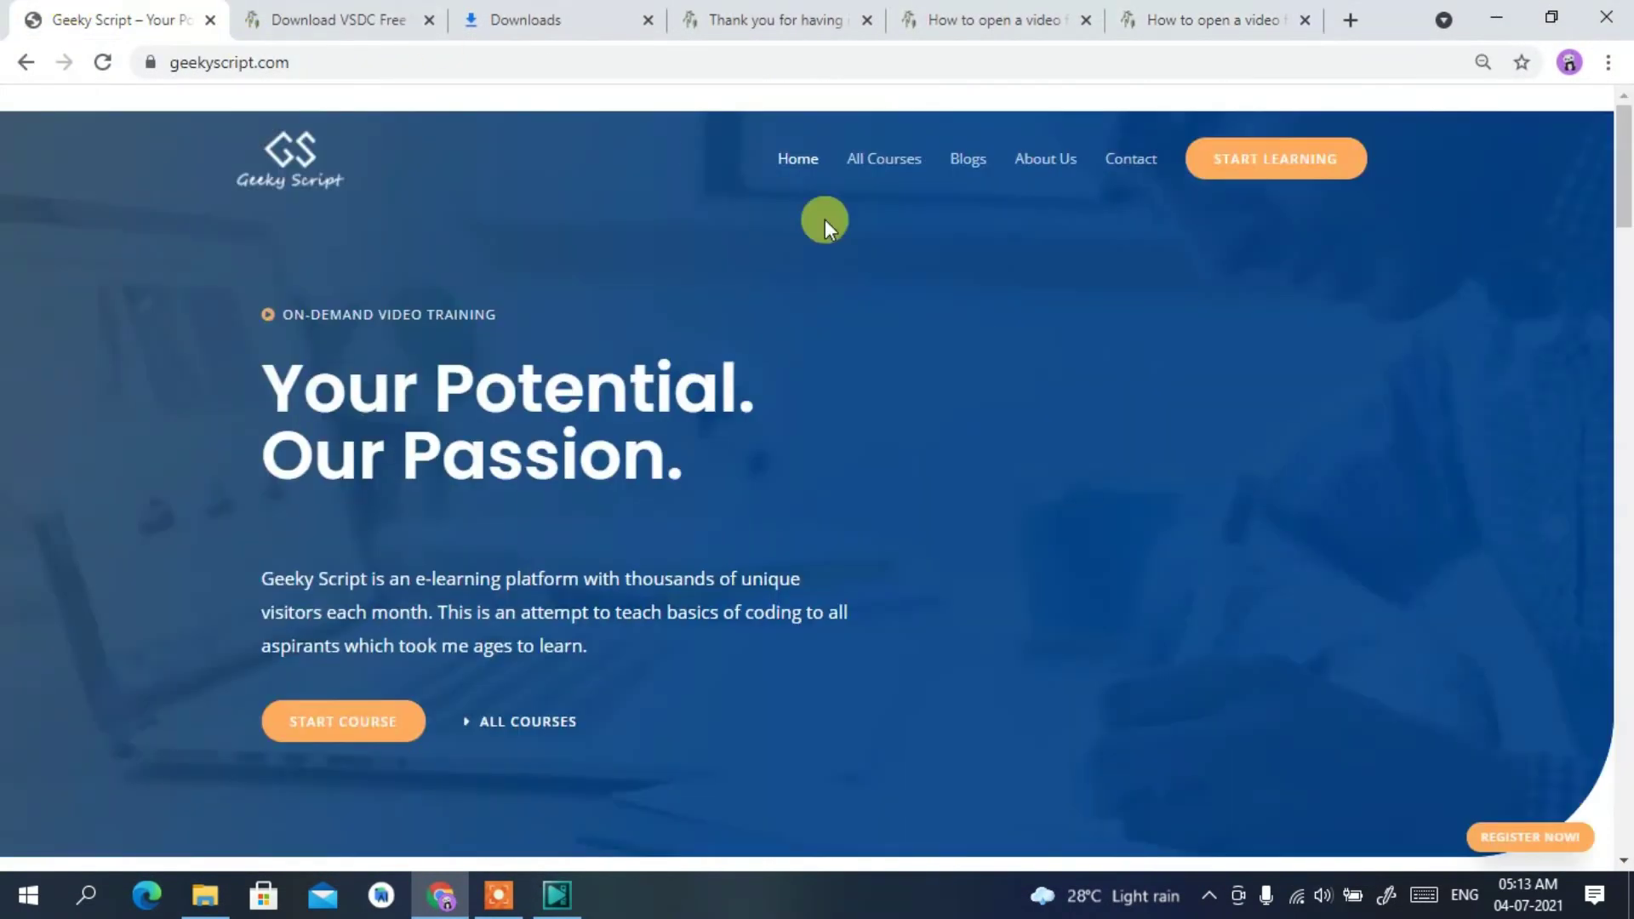
pyautogui.moveTo(1625, 209); pyautogui.dragTo(1625, 486)
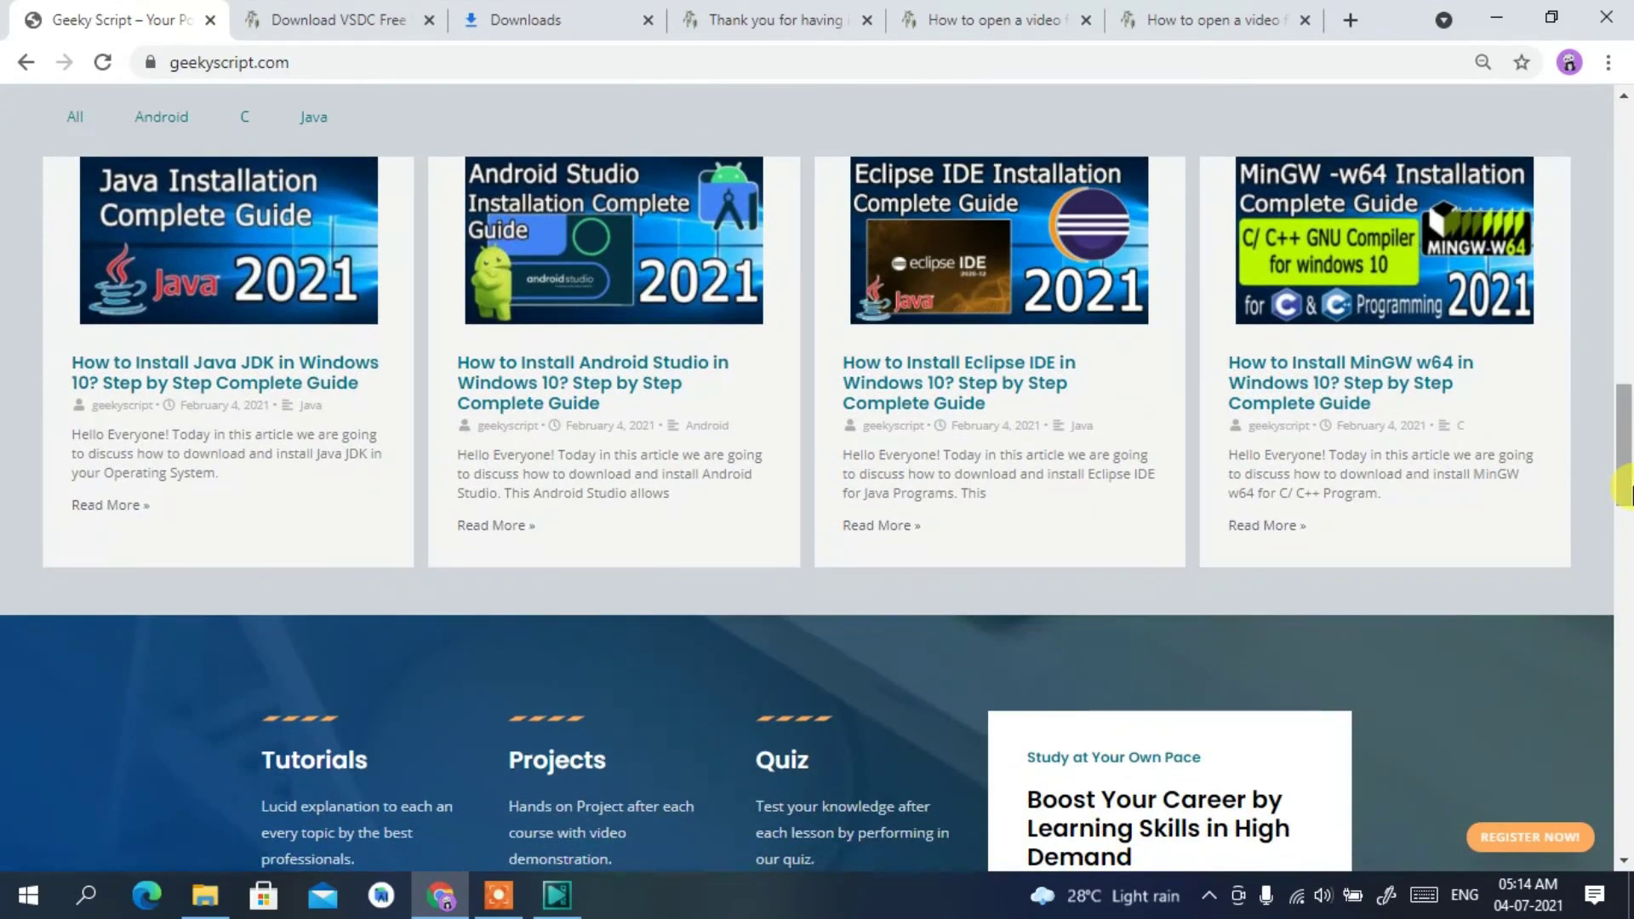
pyautogui.click(1498, 14)
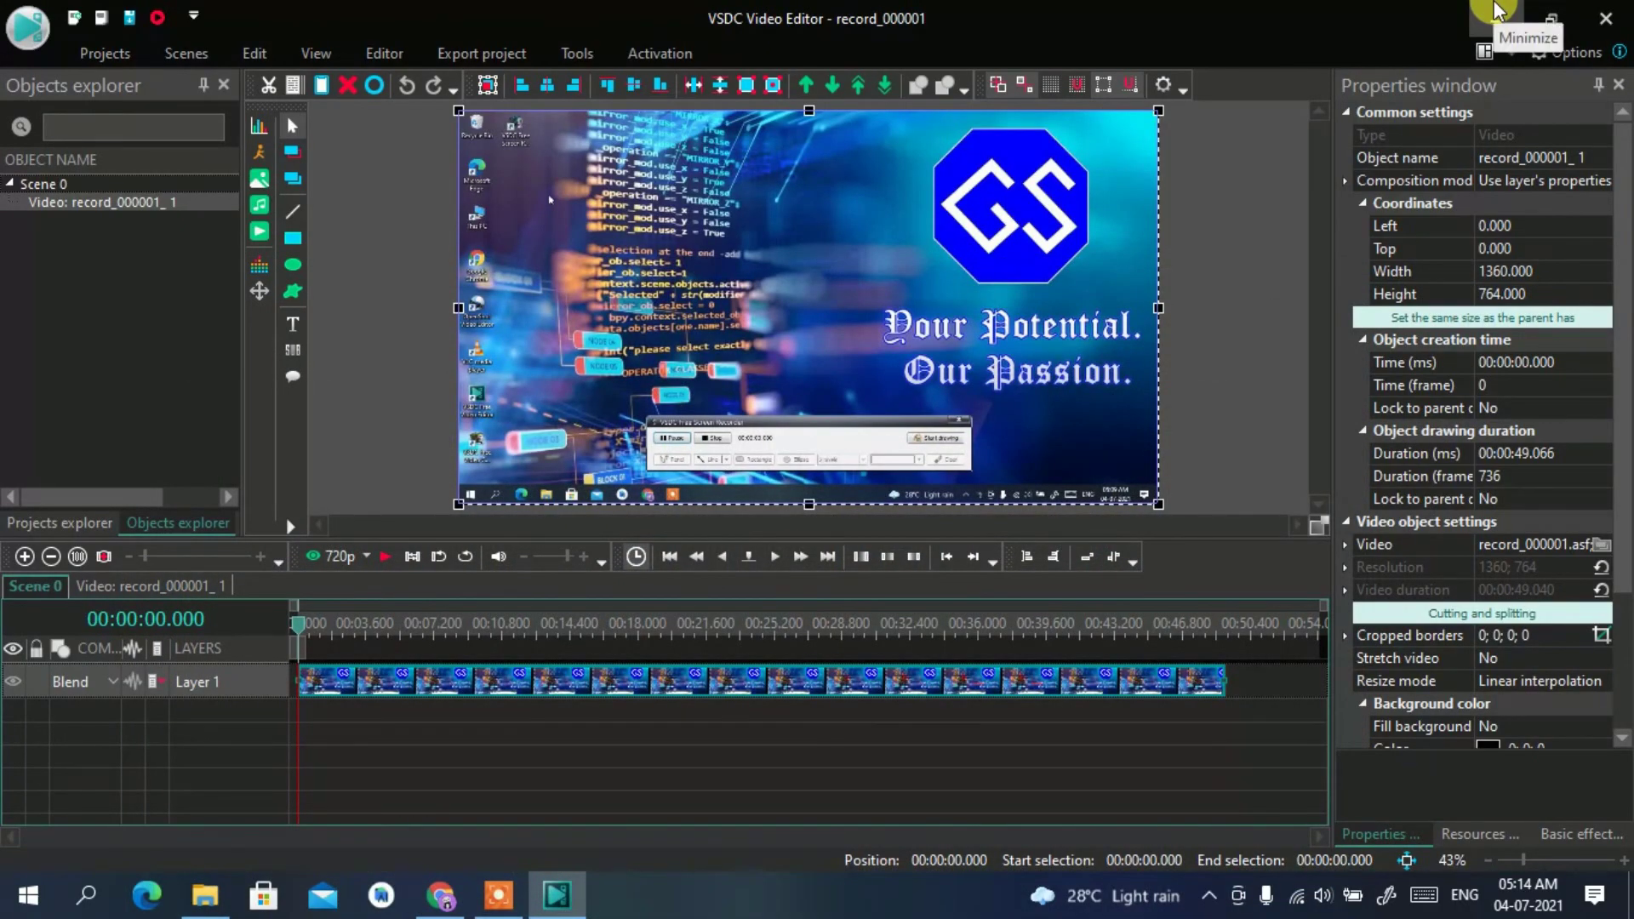